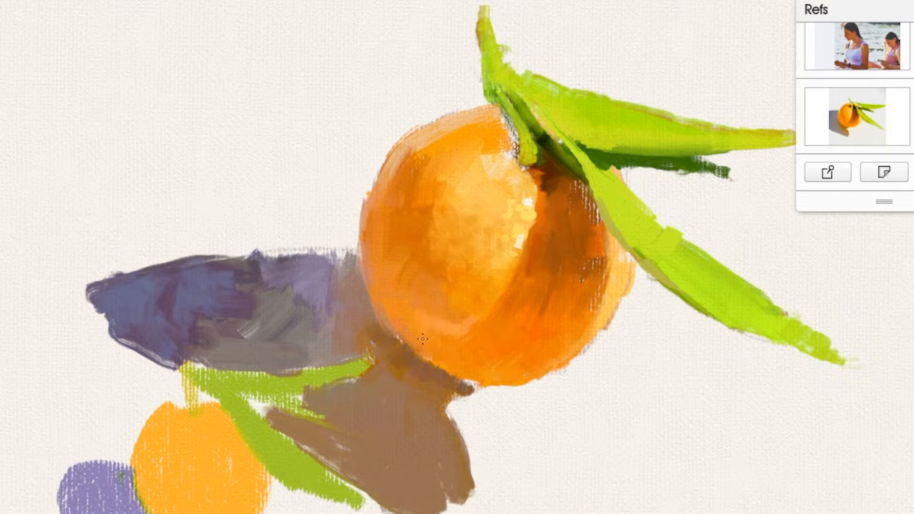
Paint strokes along the lower edge and shaded side of the orange
{"action": "left_click", "coordinate": [533, 348]}
{"action": "left_click_drag", "start_coordinate": [534, 353], "coordinate": [582, 293]}
{"action": "left_click", "coordinate": [585, 286]}
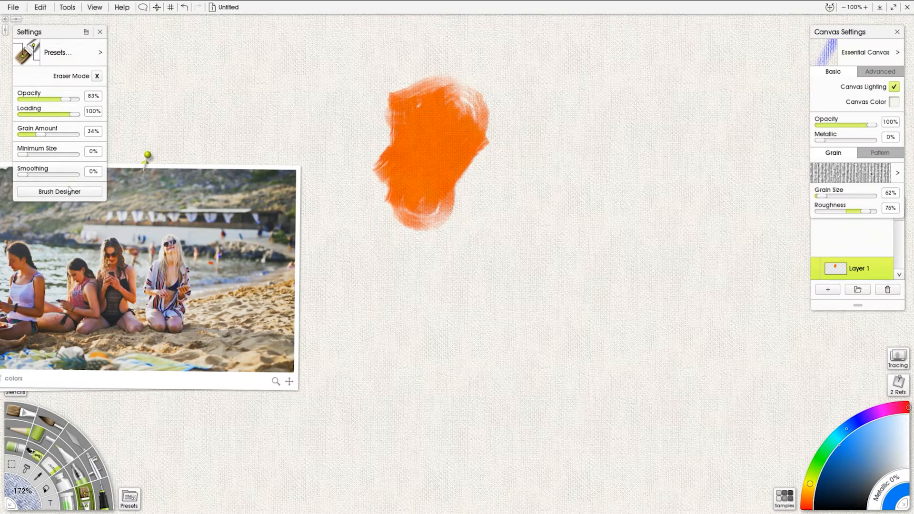
Look through the brush head images in the inverted-optimized-test folder from the Brush Designer without loading one
{"action": "left_click", "coordinate": [59, 192]}
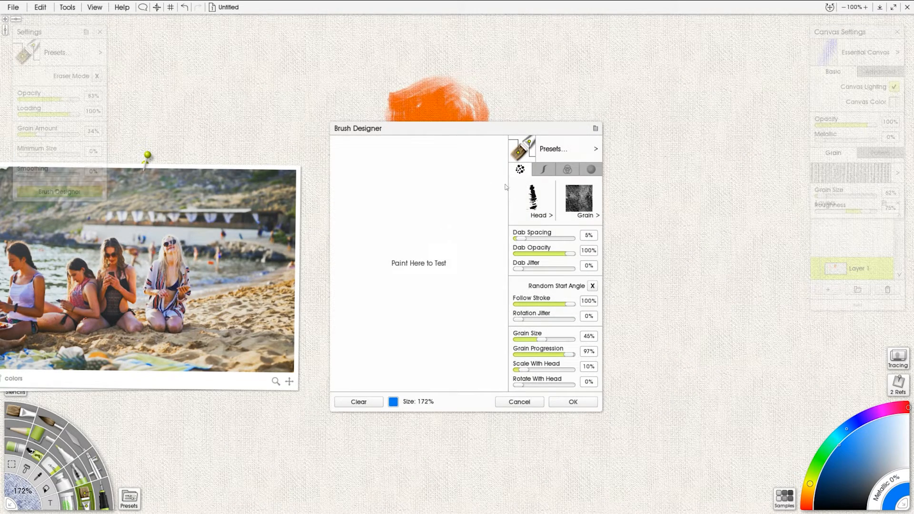
{"action": "left_click", "coordinate": [536, 200]}
{"action": "left_click", "coordinate": [615, 226]}
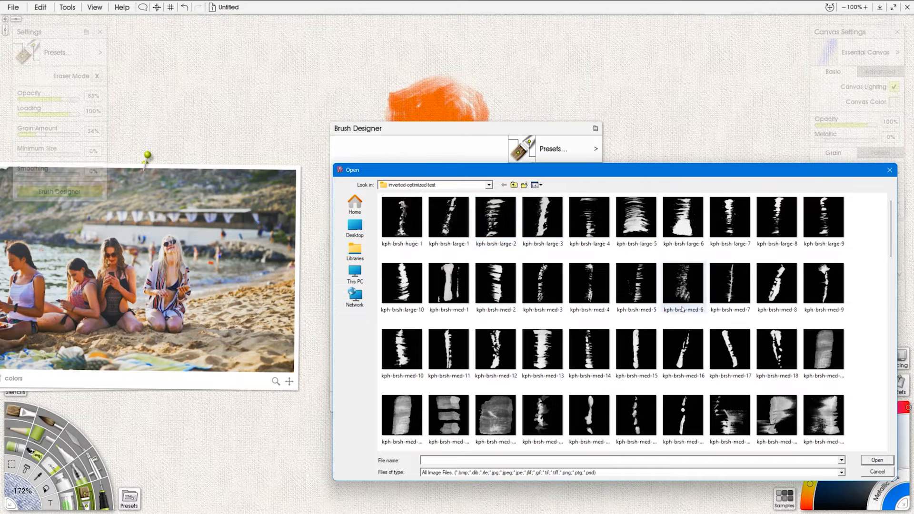
{"action": "left_click", "coordinate": [870, 473]}
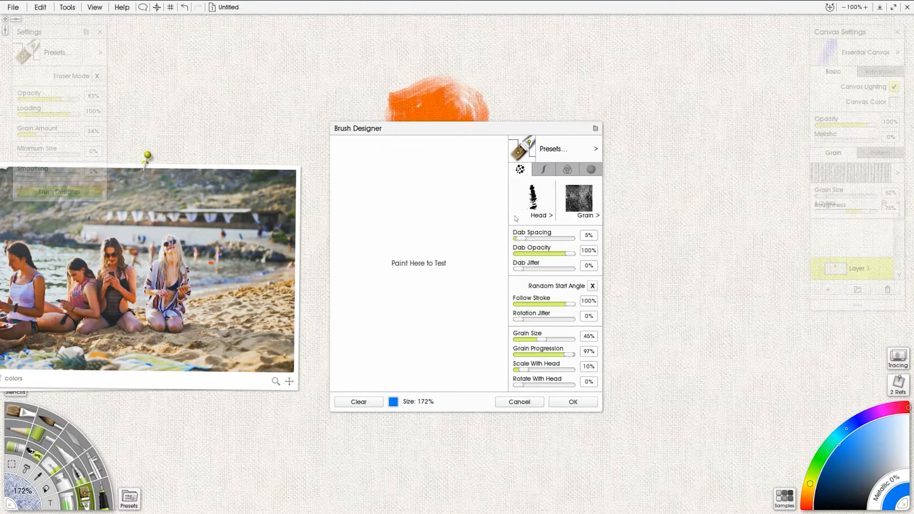
Test the brush in the Brush Designer with overlapping blue and orange strokes, and accept the brush
{"action": "mouse_move", "coordinate": [425, 192]}
{"action": "left_mouse_down"}
{"action": "mouse_move", "coordinate": [385, 313]}
{"action": "mouse_move", "coordinate": [404, 340]}
{"action": "mouse_move", "coordinate": [395, 312]}
{"action": "mouse_move", "coordinate": [387, 313]}
{"action": "mouse_move", "coordinate": [443, 216]}
{"action": "mouse_move", "coordinate": [455, 262]}
{"action": "left_mouse_up"}
{"action": "left_click", "coordinate": [393, 402]}
{"action": "left_click", "coordinate": [548, 328]}
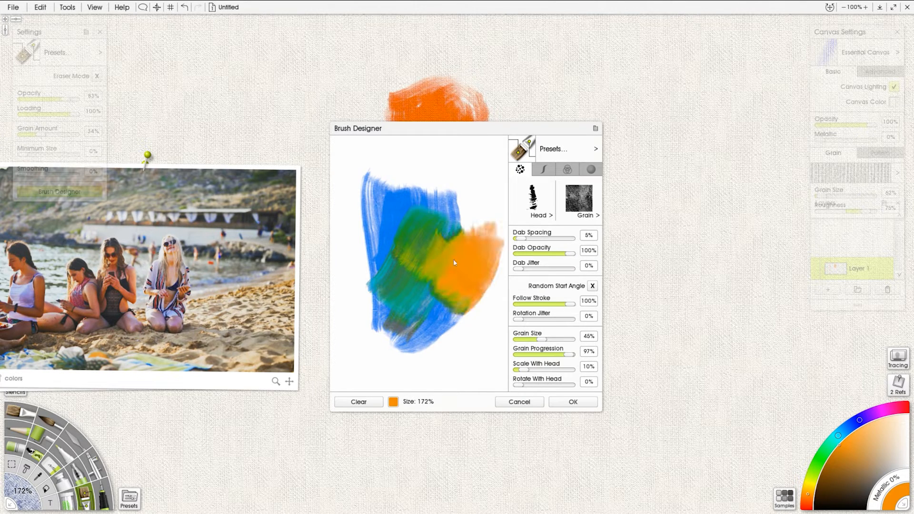
{"action": "mouse_move", "coordinate": [427, 324]}
{"action": "left_mouse_down"}
{"action": "mouse_move", "coordinate": [384, 365]}
{"action": "mouse_move", "coordinate": [355, 333]}
{"action": "mouse_move", "coordinate": [367, 215]}
{"action": "mouse_move", "coordinate": [400, 189]}
{"action": "mouse_move", "coordinate": [436, 222]}
{"action": "left_mouse_up"}
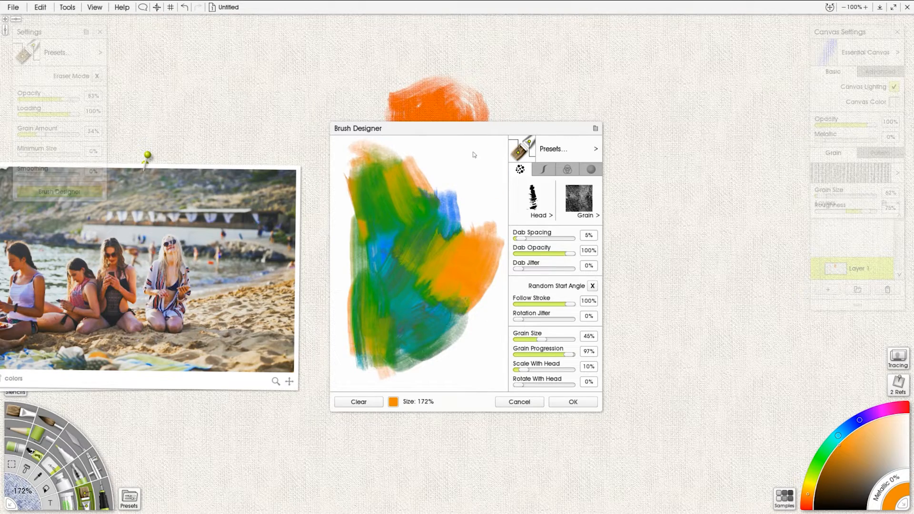
{"action": "mouse_move", "coordinate": [474, 155]}
{"action": "left_mouse_down"}
{"action": "mouse_move", "coordinate": [481, 229]}
{"action": "mouse_move", "coordinate": [495, 204]}
{"action": "left_mouse_up"}
{"action": "left_click", "coordinate": [573, 402]}
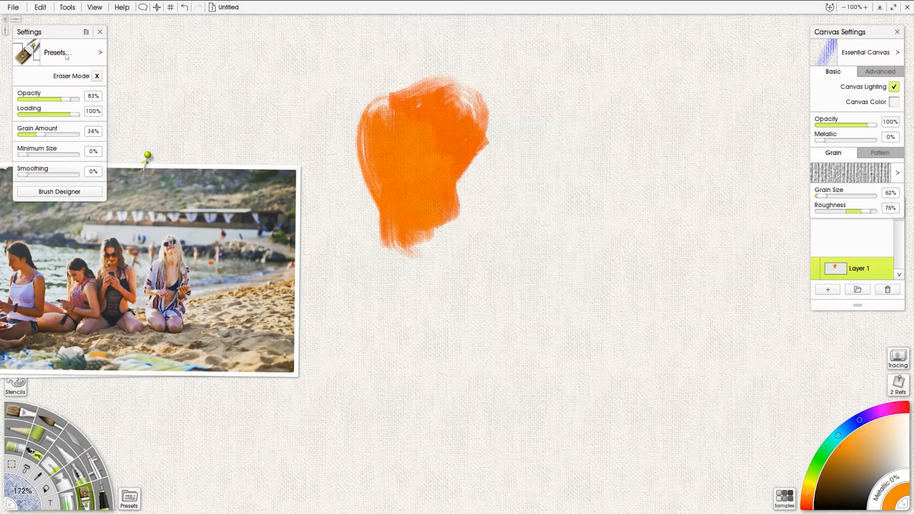
Clear the canvas and resize the painting to a print height of 12 inches at 300 pixels per inch, preserving the aspect
{"action": "left_click", "coordinate": [40, 6]}
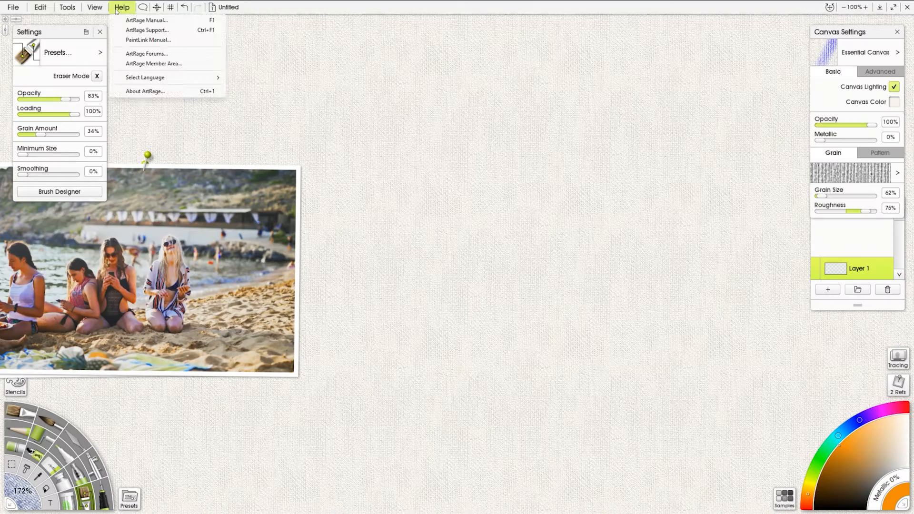
{"action": "left_click", "coordinate": [40, 7]}
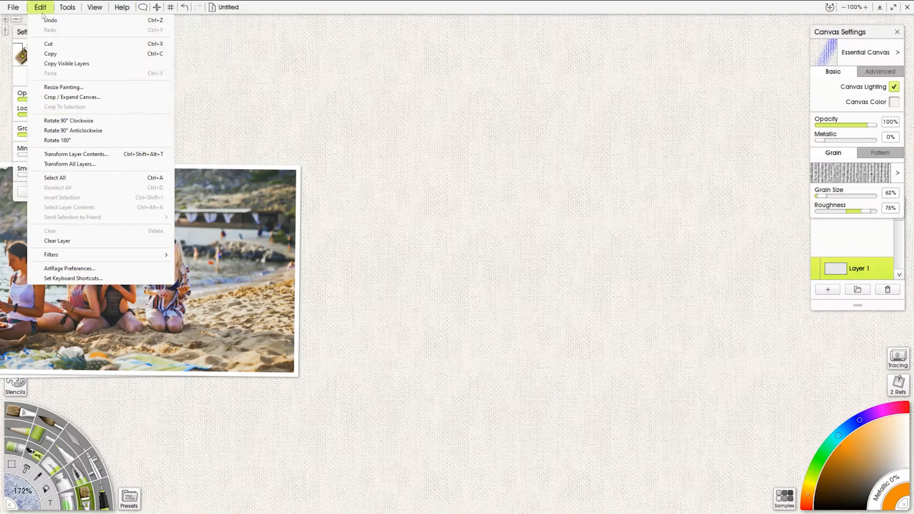
{"action": "left_click", "coordinate": [53, 87]}
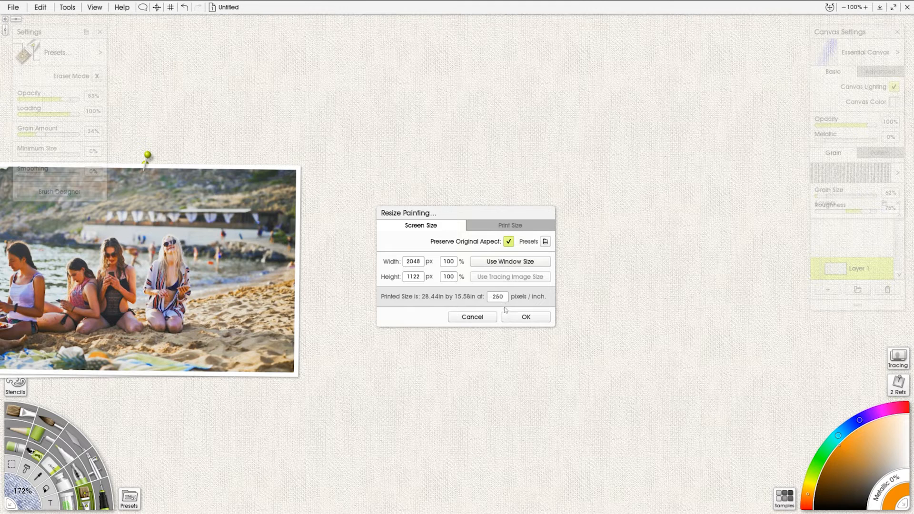
{"action": "left_click", "coordinate": [511, 226]}
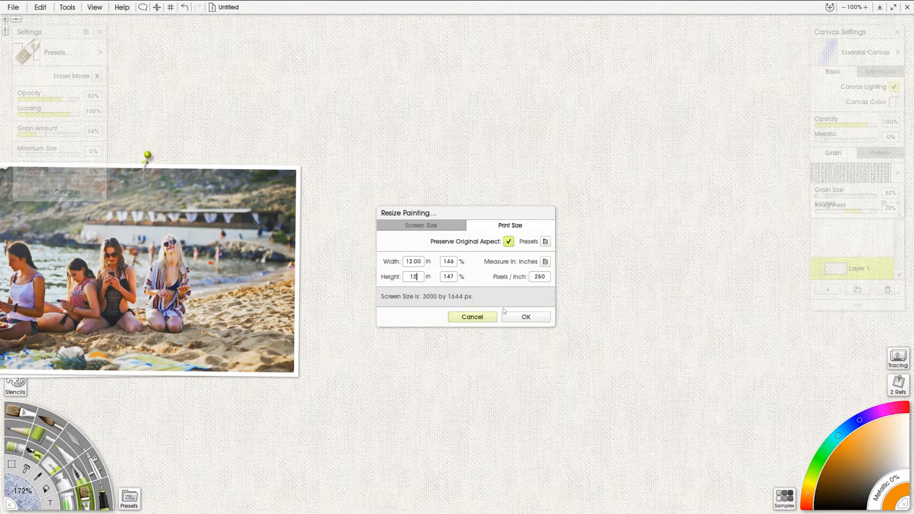
{"action": "left_click", "coordinate": [539, 277]}
{"action": "type", "text": "300"}
{"action": "left_click", "coordinate": [527, 317]}
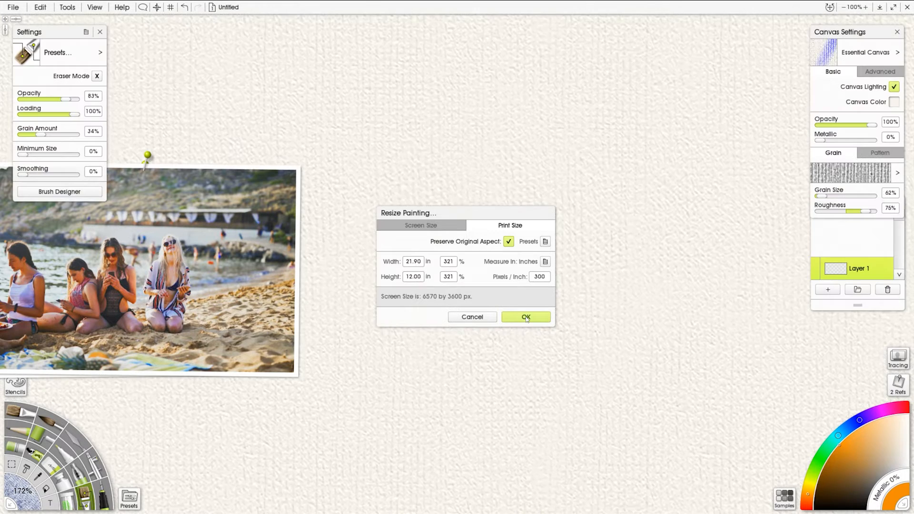
Try an orange brush patch on the resized canvas and undo it
{"action": "mouse_move", "coordinate": [421, 243]}
{"action": "left_mouse_down"}
{"action": "mouse_move", "coordinate": [415, 221]}
{"action": "mouse_move", "coordinate": [409, 241]}
{"action": "mouse_move", "coordinate": [431, 224]}
{"action": "left_mouse_up"}
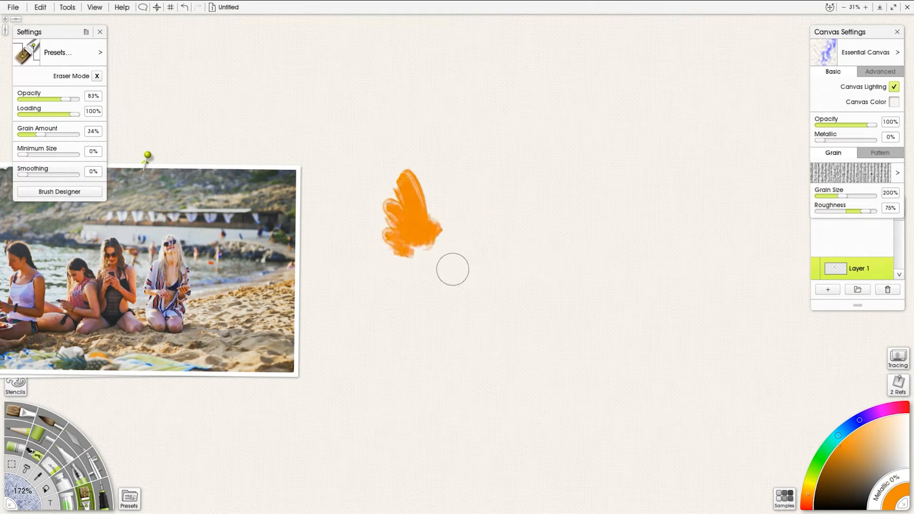
{"action": "key", "text": "ctrl+z"}
{"action": "key", "text": "ctrl+z"}
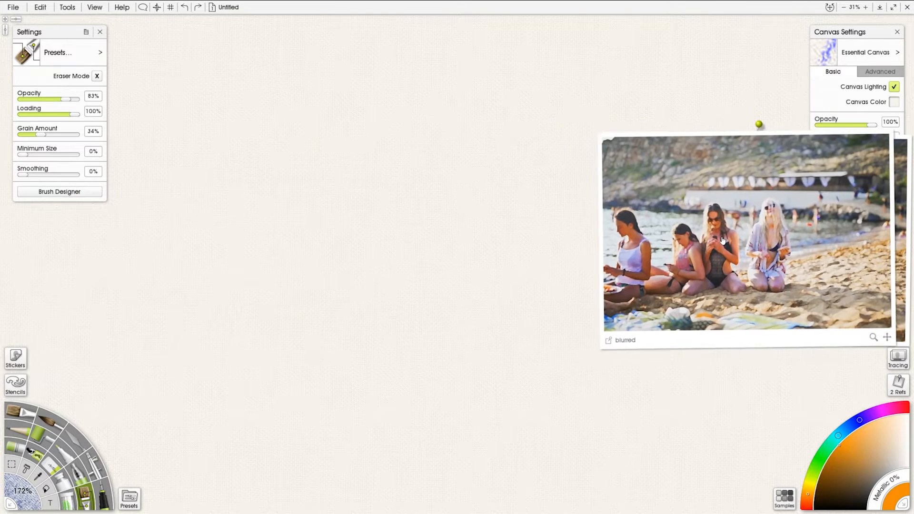
Enlarge the blurred beach reference and paint a horizontal patch of muted and pale green strokes beside it
{"action": "mouse_move", "coordinate": [723, 241]}
{"action": "left_mouse_down"}
{"action": "mouse_move", "coordinate": [742, 245]}
{"action": "mouse_move", "coordinate": [784, 209]}
{"action": "left_mouse_up"}
{"action": "scroll", "coordinate": [742, 246], "scroll_direction": "up", "scroll_amount": 5}
{"action": "left_click", "coordinate": [834, 446]}
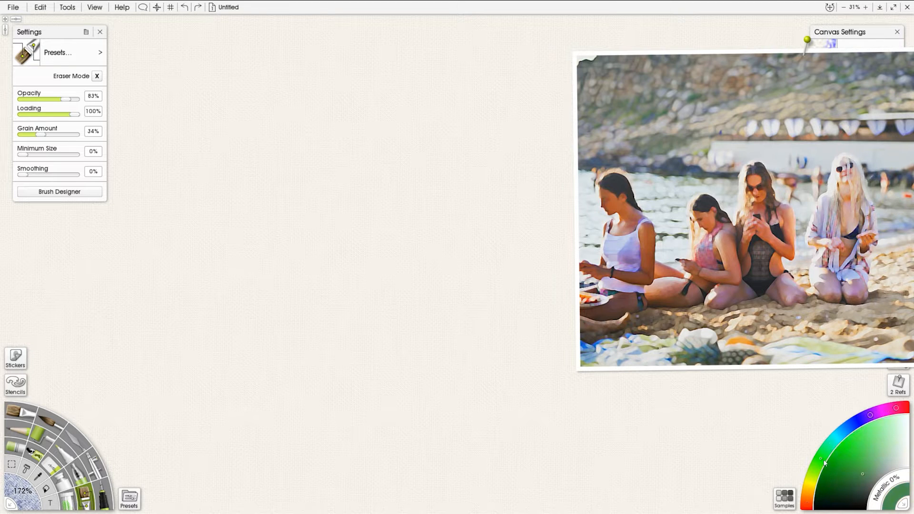
{"action": "left_click", "coordinate": [880, 463]}
{"action": "mouse_move", "coordinate": [407, 267]}
{"action": "left_mouse_down"}
{"action": "mouse_move", "coordinate": [435, 265]}
{"action": "mouse_move", "coordinate": [420, 245]}
{"action": "mouse_move", "coordinate": [498, 266]}
{"action": "mouse_move", "coordinate": [531, 261]}
{"action": "left_mouse_up"}
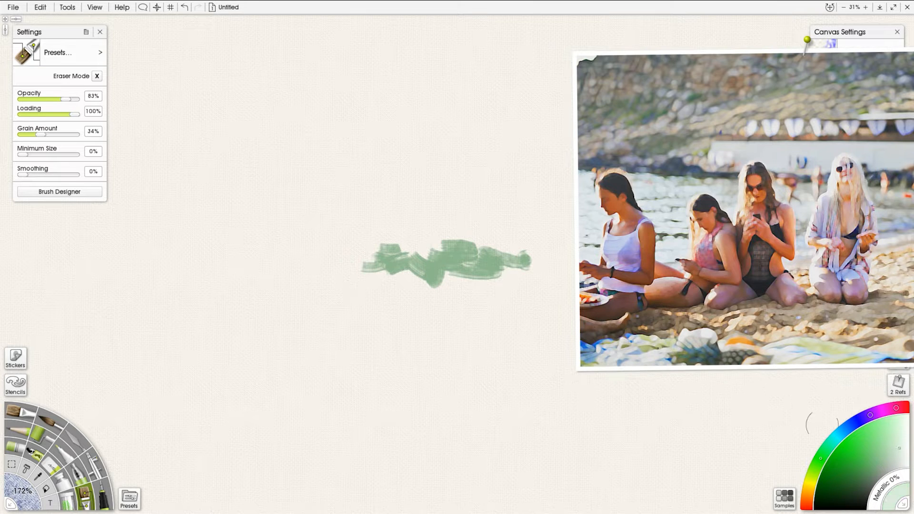
{"action": "mouse_move", "coordinate": [476, 290]}
{"action": "left_mouse_down"}
{"action": "mouse_move", "coordinate": [412, 279]}
{"action": "mouse_move", "coordinate": [431, 262]}
{"action": "mouse_move", "coordinate": [526, 272]}
{"action": "mouse_move", "coordinate": [333, 263]}
{"action": "left_mouse_up"}
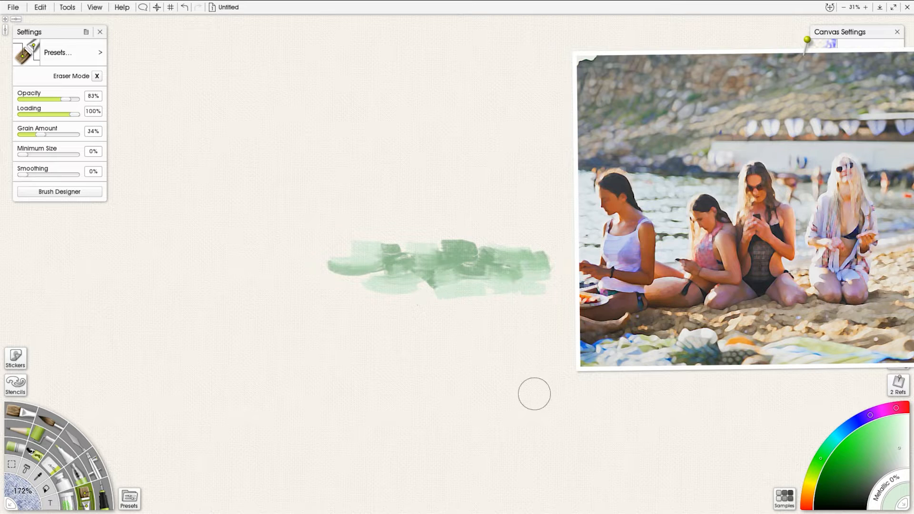
Save the current brush as a new preset named Filbert_1 in the Custom Brush group
{"action": "left_click", "coordinate": [100, 55]}
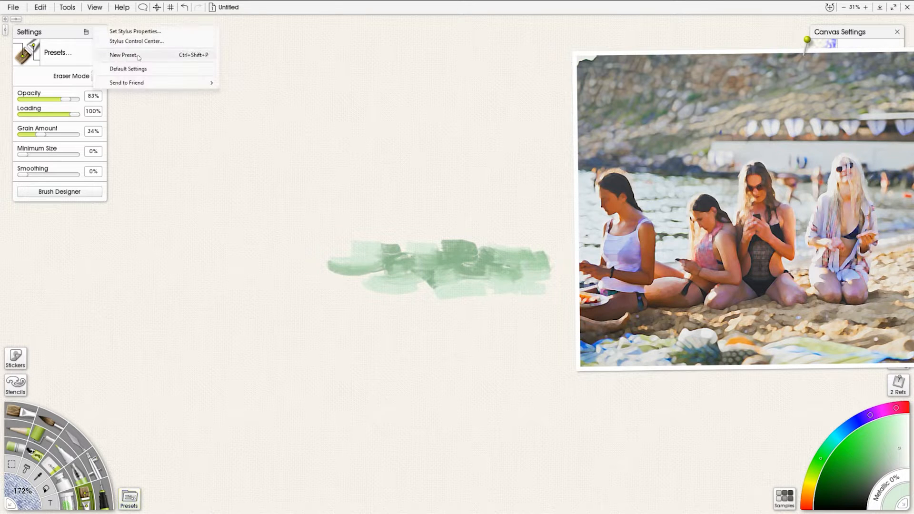
{"action": "left_click", "coordinate": [138, 56]}
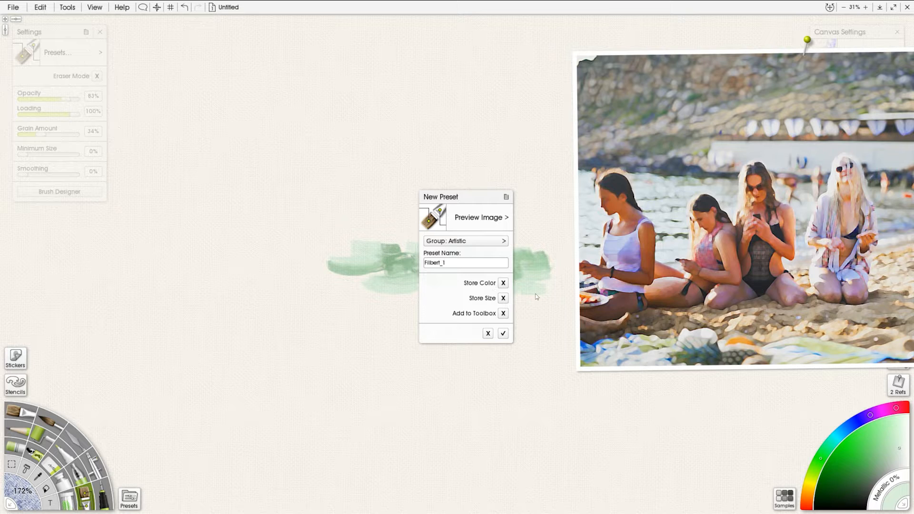
{"action": "left_click", "coordinate": [498, 241]}
{"action": "left_click", "coordinate": [543, 242]}
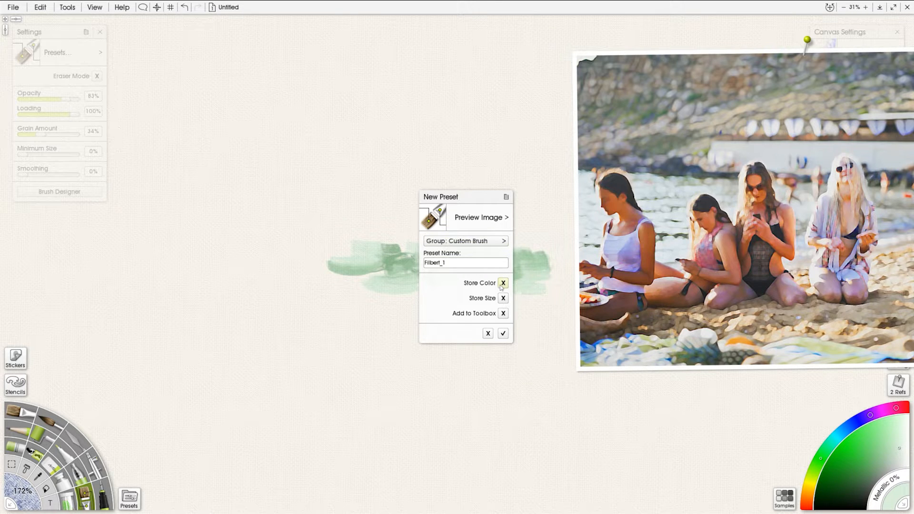
{"action": "left_click", "coordinate": [504, 334]}
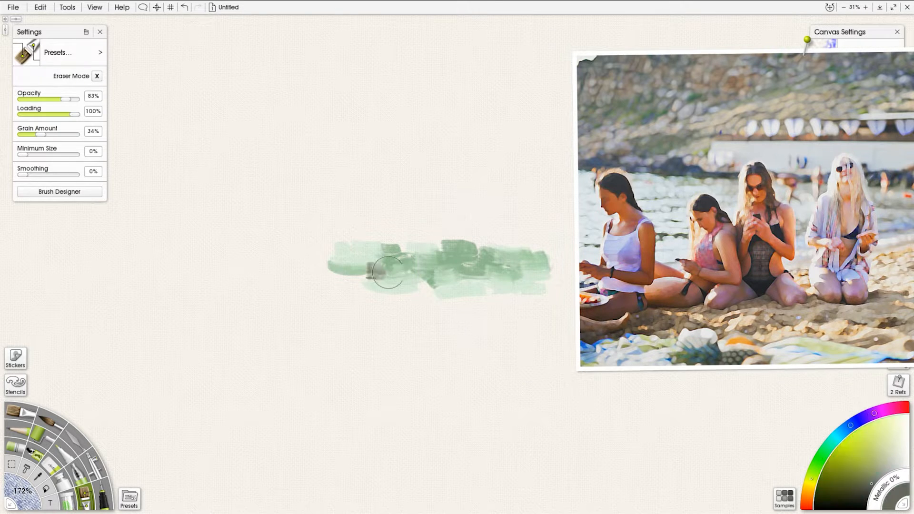
Blend grey-green strokes into the green patch and check the presets in the Custom Brush group
{"action": "mouse_move", "coordinate": [388, 272]}
{"action": "left_mouse_down"}
{"action": "mouse_move", "coordinate": [328, 270]}
{"action": "mouse_move", "coordinate": [385, 283]}
{"action": "mouse_move", "coordinate": [351, 278]}
{"action": "mouse_move", "coordinate": [367, 271]}
{"action": "mouse_move", "coordinate": [388, 292]}
{"action": "mouse_move", "coordinate": [422, 289]}
{"action": "left_mouse_up"}
{"action": "left_click", "coordinate": [130, 501]}
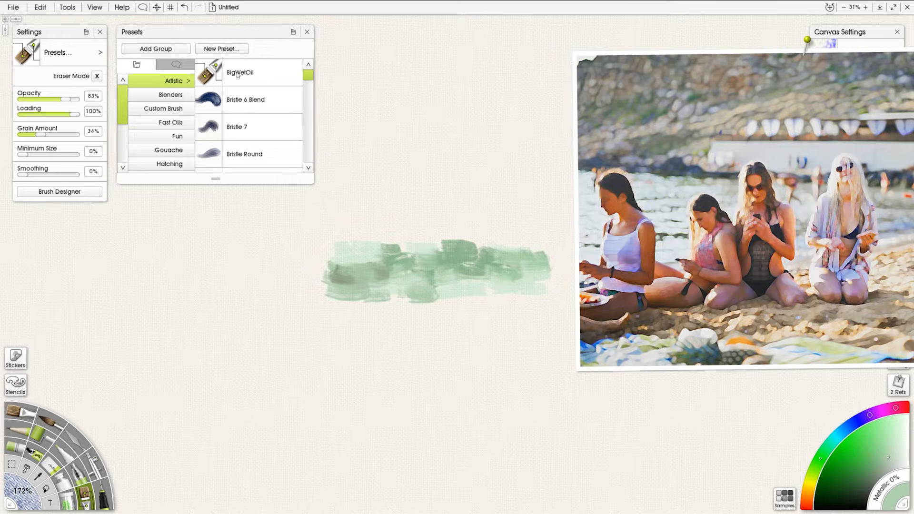
{"action": "left_click", "coordinate": [163, 109]}
{"action": "mouse_move", "coordinate": [309, 133]}
{"action": "left_mouse_down"}
{"action": "mouse_move", "coordinate": [310, 149]}
{"action": "mouse_move", "coordinate": [310, 117]}
{"action": "left_mouse_up"}
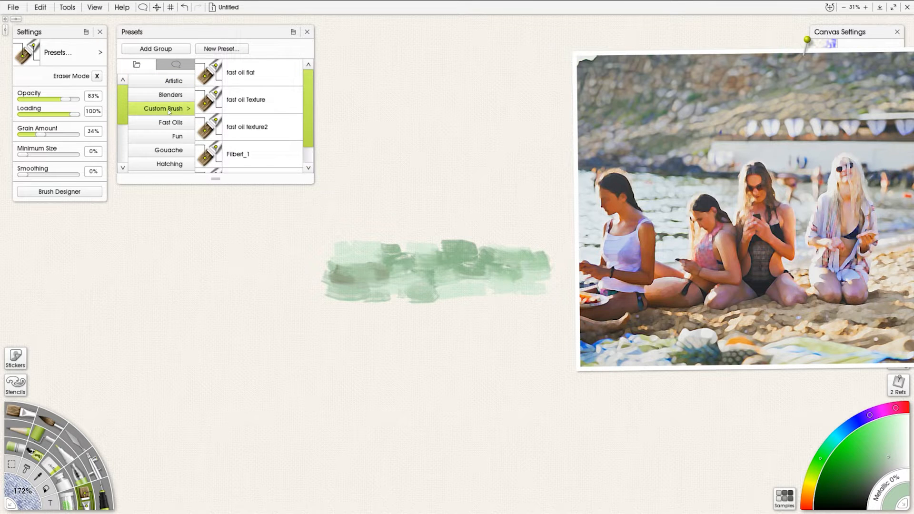
Try the Artistic preset Square Canvas 2 with light and dark green strokes above the existing patch
{"action": "left_click", "coordinate": [173, 81]}
{"action": "left_click_drag", "start_coordinate": [307, 78], "coordinate": [312, 133]}
{"action": "left_click", "coordinate": [257, 123]}
{"action": "mouse_move", "coordinate": [450, 161]}
{"action": "left_mouse_down"}
{"action": "mouse_move", "coordinate": [429, 153]}
{"action": "mouse_move", "coordinate": [386, 180]}
{"action": "mouse_move", "coordinate": [529, 179]}
{"action": "mouse_move", "coordinate": [400, 183]}
{"action": "mouse_move", "coordinate": [472, 193]}
{"action": "mouse_move", "coordinate": [521, 175]}
{"action": "mouse_move", "coordinate": [537, 198]}
{"action": "mouse_move", "coordinate": [476, 200]}
{"action": "left_mouse_up"}
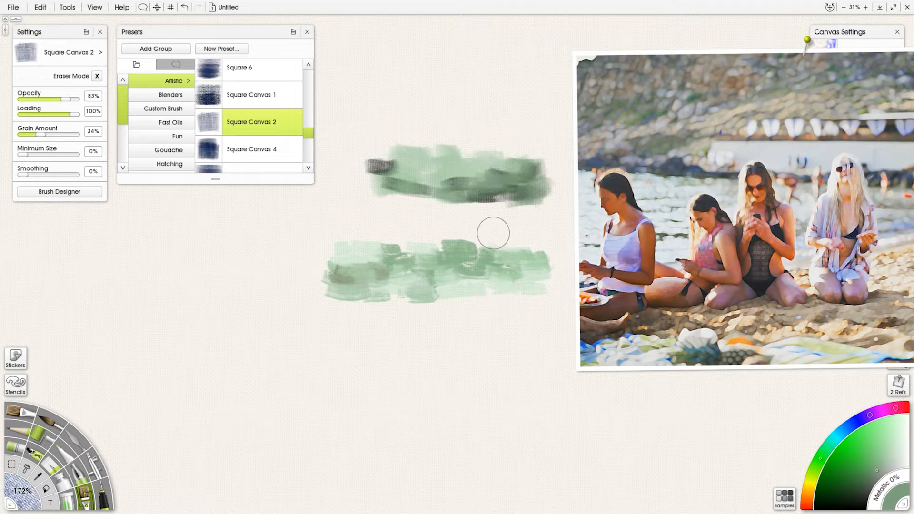
Undo all the Square Canvas 2 strokes
{"action": "key", "text": "ctrl+z"}
{"action": "key", "text": "ctrl+z"}
{"action": "key", "text": "ctrl+z"}
{"action": "key", "text": "ctrl+z"}
{"action": "key", "text": "ctrl+z"}
{"action": "key", "text": "ctrl+z"}
{"action": "key", "text": "ctrl+z"}
{"action": "key", "text": "ctrl+z"}
{"action": "key", "text": "ctrl+z"}
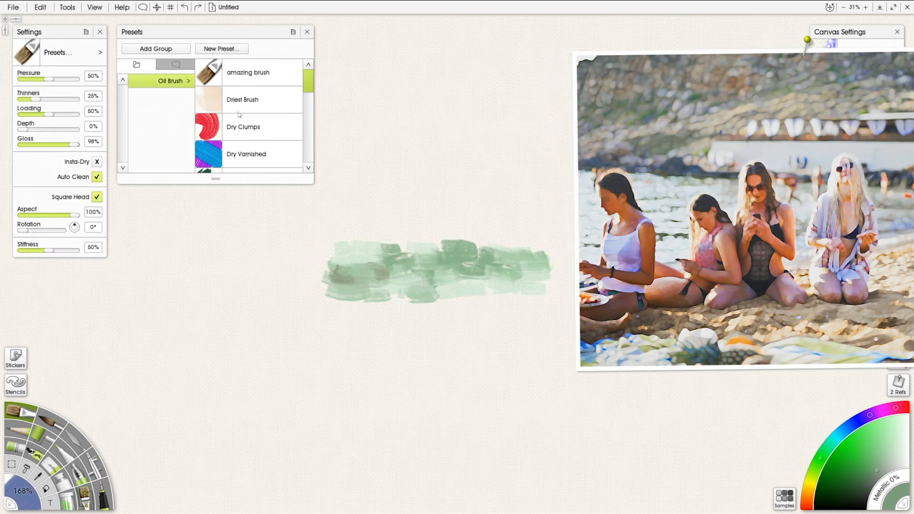
Test the oil brush in green, setting thinners 10%, loading 9%, depth 32%, gloss 33%, aspect 3% and stiffness 73% between strokes
{"action": "mouse_move", "coordinate": [243, 224]}
{"action": "left_mouse_down"}
{"action": "mouse_move", "coordinate": [272, 213]}
{"action": "mouse_move", "coordinate": [346, 212]}
{"action": "mouse_move", "coordinate": [347, 231]}
{"action": "left_mouse_up"}
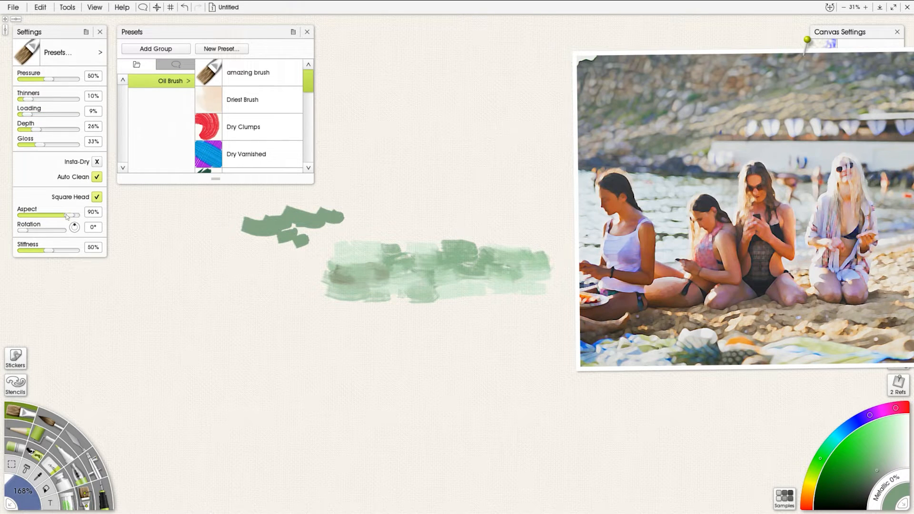
{"action": "left_click_drag", "start_coordinate": [67, 216], "coordinate": [21, 216]}
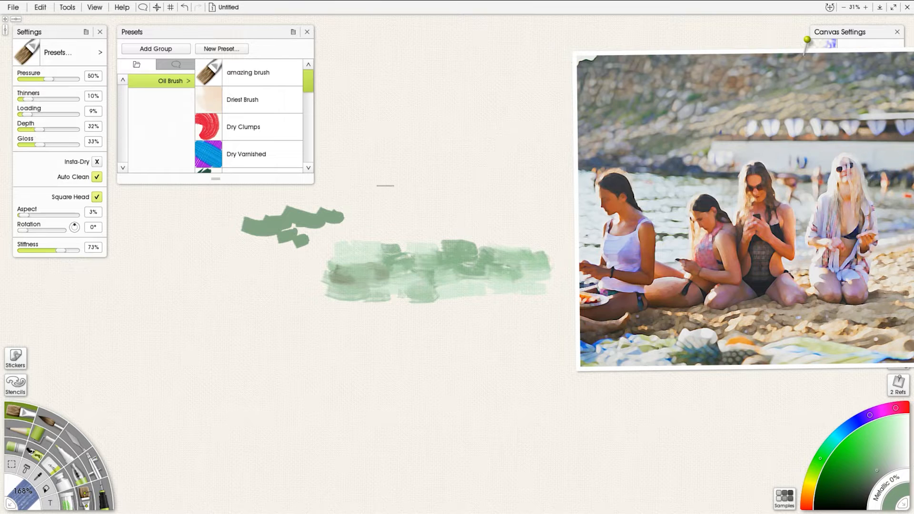
{"action": "left_click_drag", "start_coordinate": [392, 181], "coordinate": [346, 173]}
Compare oil brush bristles by painting upright strokes at a higher stiffness and again at 25%
{"action": "left_click_drag", "start_coordinate": [59, 250], "coordinate": [80, 250]}
{"action": "mouse_move", "coordinate": [409, 165]}
{"action": "left_mouse_down"}
{"action": "mouse_move", "coordinate": [408, 188]}
{"action": "mouse_move", "coordinate": [365, 171]}
{"action": "left_mouse_up"}
{"action": "left_click_drag", "start_coordinate": [74, 251], "coordinate": [36, 251]}
{"action": "left_click_drag", "start_coordinate": [443, 165], "coordinate": [445, 199]}
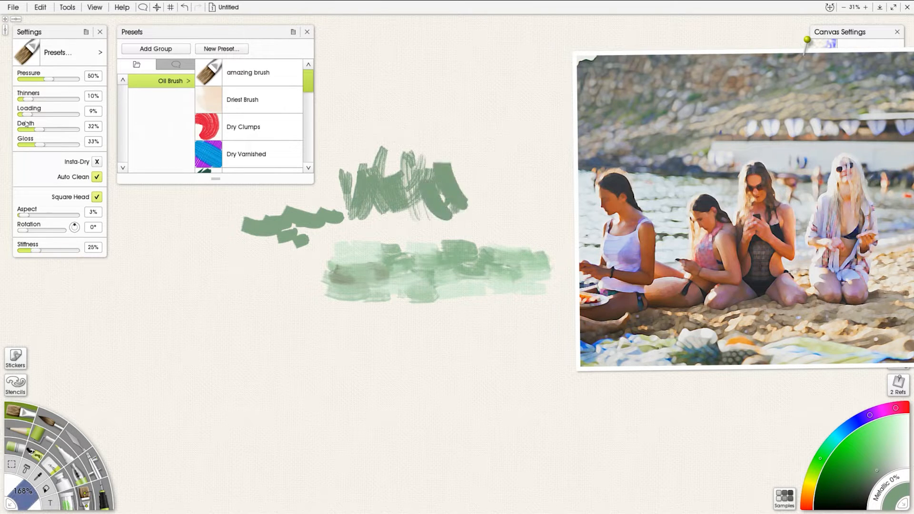
Paint oil strokes with thinners 0% and loading 44%, and add textured strokes with increased depth and gloss
{"action": "left_click_drag", "start_coordinate": [450, 150], "coordinate": [490, 196]}
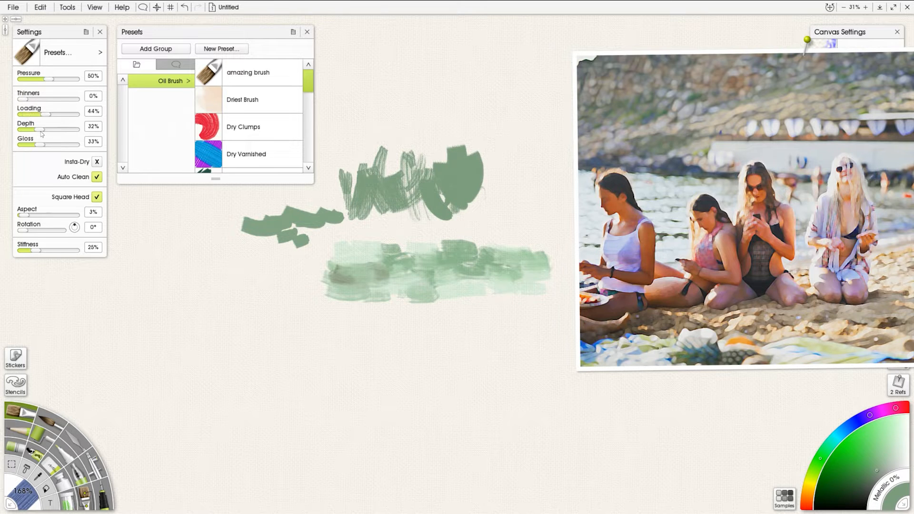
{"action": "left_click_drag", "start_coordinate": [40, 131], "coordinate": [66, 131]}
{"action": "left_click_drag", "start_coordinate": [40, 145], "coordinate": [66, 145]}
{"action": "left_click_drag", "start_coordinate": [483, 158], "coordinate": [550, 196]}
Reduce the oil brush's depth and gloss and paint more green strokes above the existing ones
{"action": "left_click_drag", "start_coordinate": [66, 130], "coordinate": [39, 132]}
{"action": "left_click_drag", "start_coordinate": [67, 144], "coordinate": [42, 146]}
{"action": "mouse_move", "coordinate": [488, 125]}
{"action": "left_mouse_down"}
{"action": "mouse_move", "coordinate": [471, 145]}
{"action": "mouse_move", "coordinate": [448, 121]}
{"action": "mouse_move", "coordinate": [488, 122]}
{"action": "mouse_move", "coordinate": [500, 138]}
{"action": "left_mouse_up"}
Paint a dark green patch with the wax pastel below the pale green one, sampling the colour from the beach reference
{"action": "left_click", "coordinate": [16, 448]}
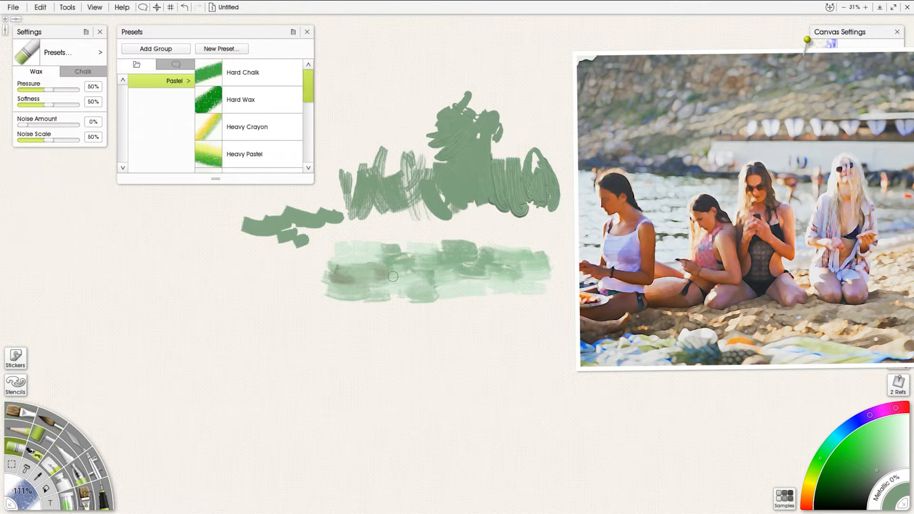
{"action": "left_click", "coordinate": [710, 347]}
{"action": "mouse_move", "coordinate": [352, 337]}
{"action": "left_mouse_down"}
{"action": "mouse_move", "coordinate": [369, 343]}
{"action": "mouse_move", "coordinate": [353, 340]}
{"action": "mouse_move", "coordinate": [391, 333]}
{"action": "mouse_move", "coordinate": [439, 350]}
{"action": "mouse_move", "coordinate": [373, 351]}
{"action": "left_mouse_up"}
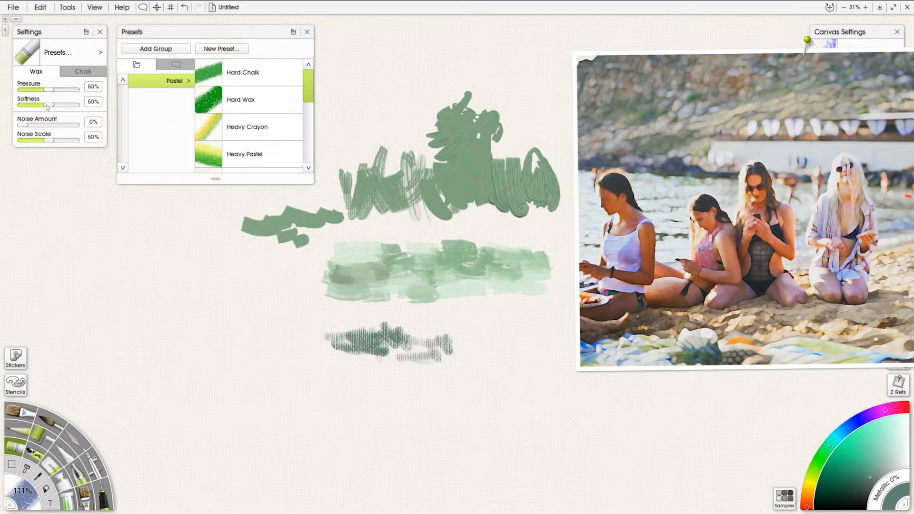
Set the pastel softness to 89% and layer more dark green and olive strokes over the pastel patch
{"action": "left_click_drag", "start_coordinate": [47, 105], "coordinate": [69, 105]}
{"action": "mouse_move", "coordinate": [318, 326]}
{"action": "left_mouse_down"}
{"action": "mouse_move", "coordinate": [347, 335]}
{"action": "mouse_move", "coordinate": [348, 355]}
{"action": "mouse_move", "coordinate": [389, 353]}
{"action": "mouse_move", "coordinate": [333, 357]}
{"action": "mouse_move", "coordinate": [329, 339]}
{"action": "mouse_move", "coordinate": [435, 338]}
{"action": "left_mouse_up"}
{"action": "left_click", "coordinate": [614, 327]}
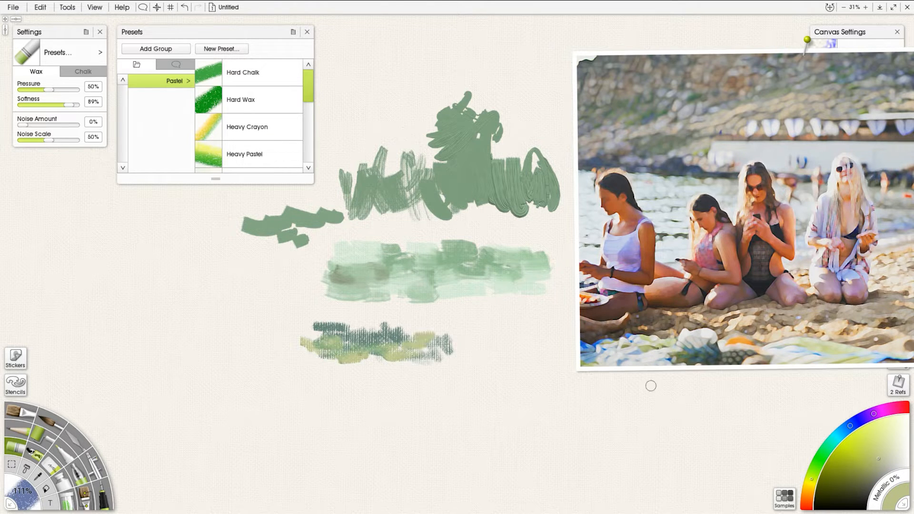
{"action": "right_click", "coordinate": [810, 491]}
{"action": "left_click", "coordinate": [766, 463]}
{"action": "right_click", "coordinate": [892, 494]}
{"action": "left_click", "coordinate": [763, 450]}
Paint a small olive and green patch beside the pastel one with the Bristle Wet 2 sticker spray preset
{"action": "left_click", "coordinate": [53, 447]}
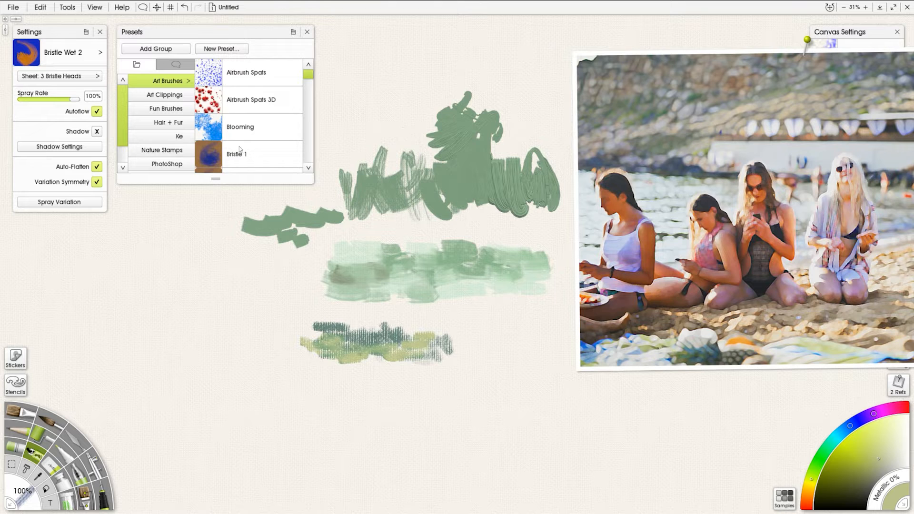
{"action": "scroll", "coordinate": [310, 74], "scroll_direction": "down", "scroll_amount": 4}
{"action": "mouse_move", "coordinate": [471, 334]}
{"action": "left_mouse_down"}
{"action": "mouse_move", "coordinate": [510, 325]}
{"action": "mouse_move", "coordinate": [496, 320]}
{"action": "mouse_move", "coordinate": [526, 323]}
{"action": "mouse_move", "coordinate": [512, 314]}
{"action": "mouse_move", "coordinate": [517, 329]}
{"action": "left_mouse_up"}
{"action": "left_click", "coordinate": [493, 260], "text": "alt"}
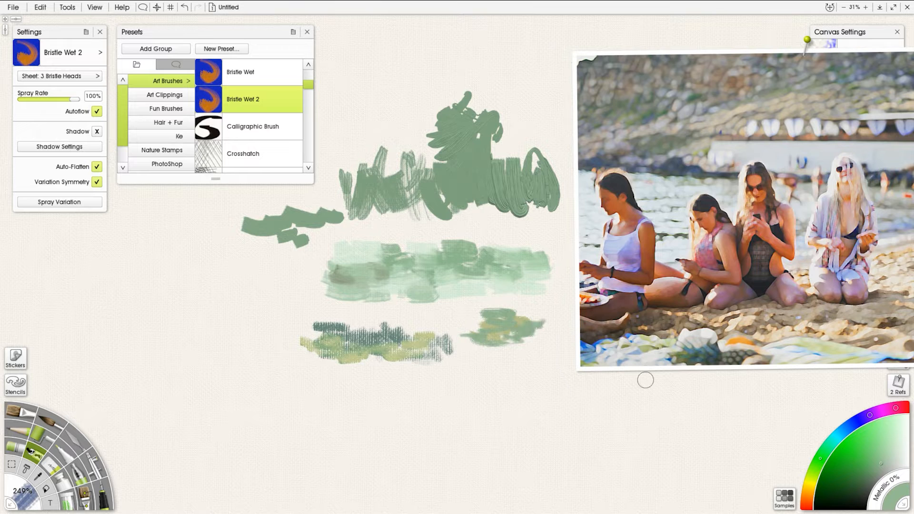
Paint a large dark grey-green patch with the palette knife beside the short green stroke, at 97% loading
{"action": "left_click", "coordinate": [74, 438]}
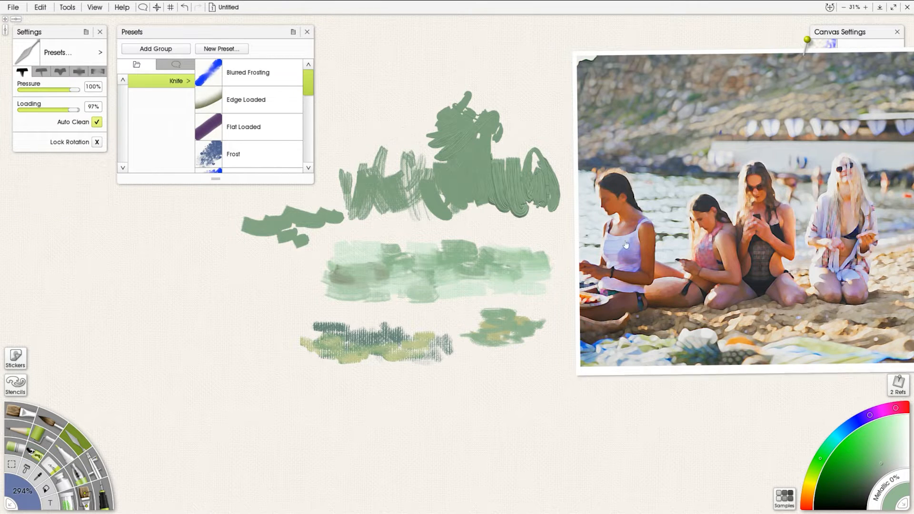
{"action": "mouse_move", "coordinate": [311, 252]}
{"action": "left_mouse_down"}
{"action": "mouse_move", "coordinate": [239, 238]}
{"action": "mouse_move", "coordinate": [193, 248]}
{"action": "mouse_move", "coordinate": [270, 311]}
{"action": "mouse_move", "coordinate": [185, 243]}
{"action": "mouse_move", "coordinate": [210, 300]}
{"action": "mouse_move", "coordinate": [285, 324]}
{"action": "left_mouse_up"}
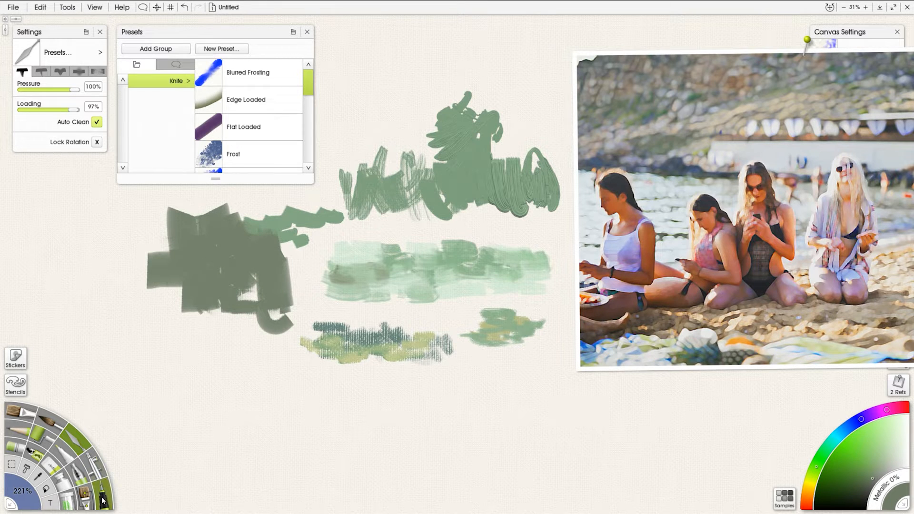
Scatter glitter beside the short green stroke using a glitter preset with reduced multicolor, undoing a trial stroke, and return to the palette knife
{"action": "left_click", "coordinate": [69, 501]}
{"action": "scroll", "coordinate": [310, 123], "scroll_direction": "down", "scroll_amount": 2}
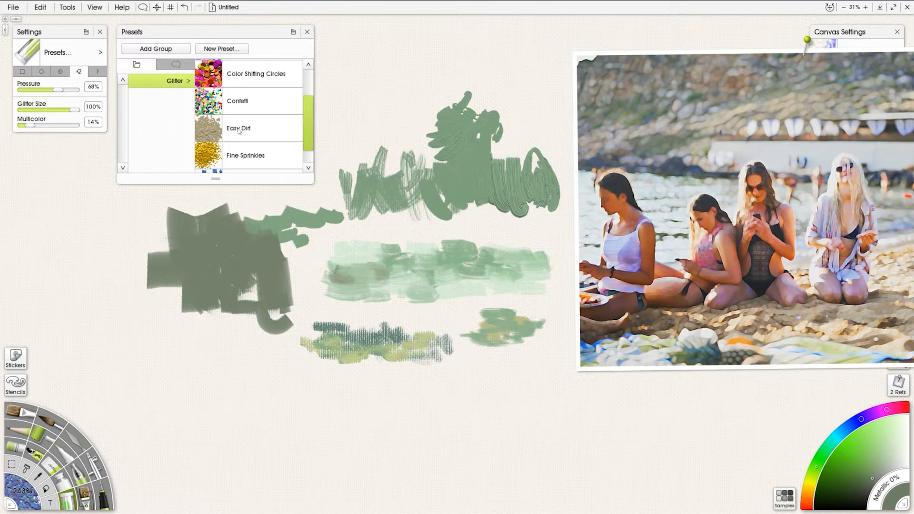
{"action": "left_click", "coordinate": [239, 108]}
{"action": "left_click_drag", "start_coordinate": [60, 126], "coordinate": [23, 126]}
{"action": "mouse_move", "coordinate": [308, 233]}
{"action": "left_mouse_down"}
{"action": "mouse_move", "coordinate": [249, 244]}
{"action": "mouse_move", "coordinate": [289, 235]}
{"action": "mouse_move", "coordinate": [252, 278]}
{"action": "mouse_move", "coordinate": [210, 239]}
{"action": "mouse_move", "coordinate": [317, 231]}
{"action": "left_mouse_up"}
{"action": "key", "text": "ctrl+z"}
{"action": "left_click", "coordinate": [293, 221], "text": "alt"}
{"action": "key", "text": "k"}
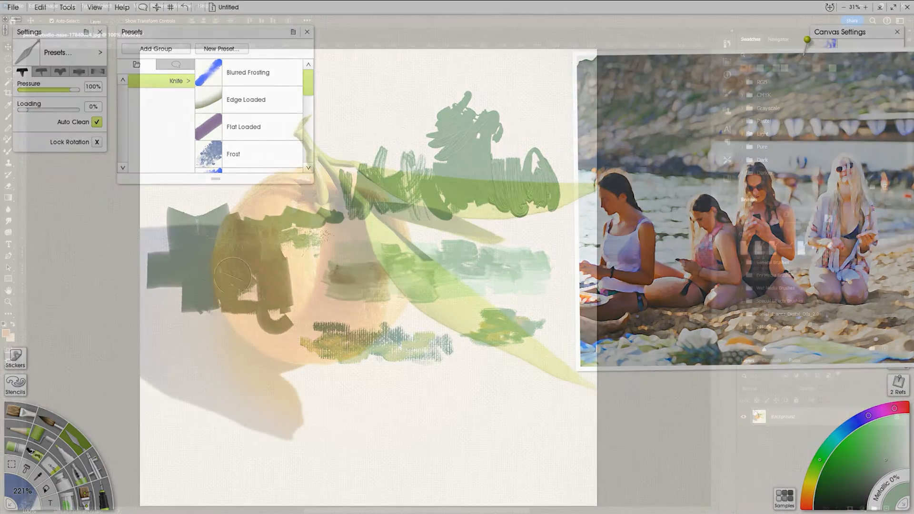
{"action": "key", "text": "ctrl+z"}
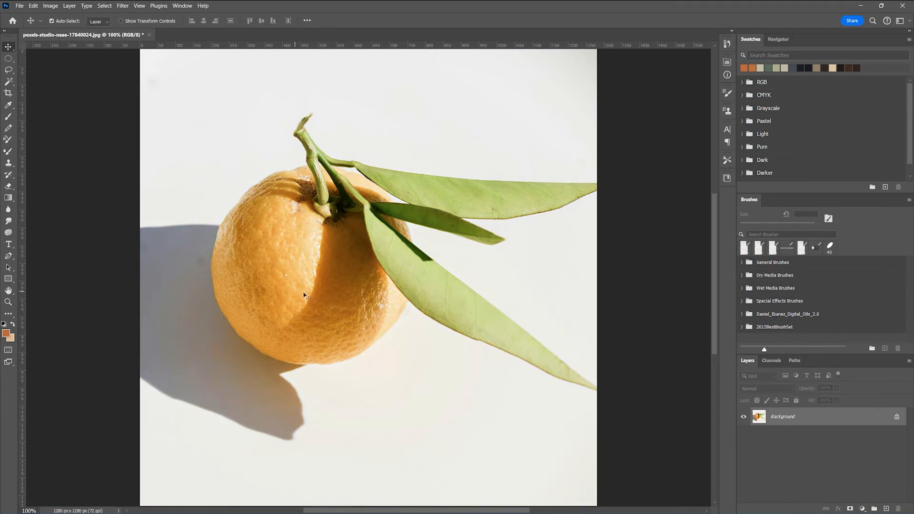
Switch to Photoshop and apply a Hue/Saturation adjustment to the orange photo
{"action": "left_click", "coordinate": [50, 6]}
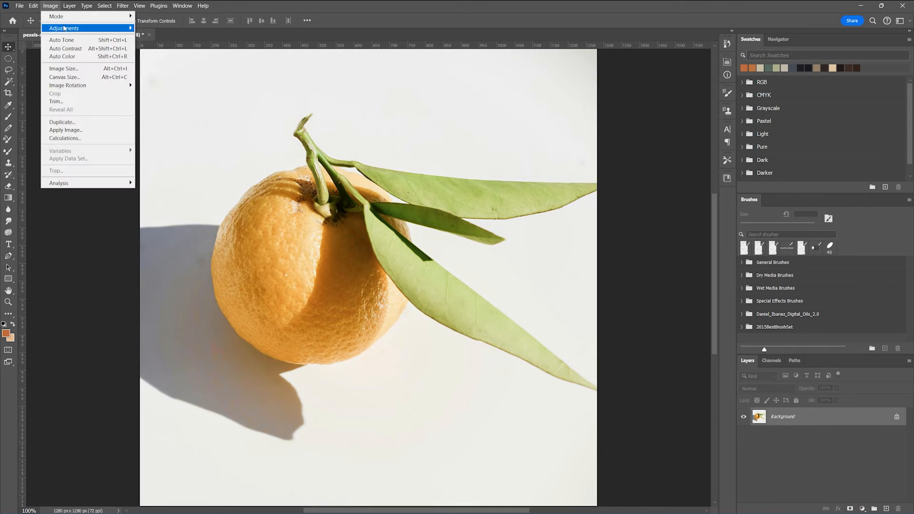
{"action": "mouse_move", "coordinate": [72, 30]}
{"action": "left_click", "coordinate": [162, 74]}
{"action": "left_click", "coordinate": [562, 140]}
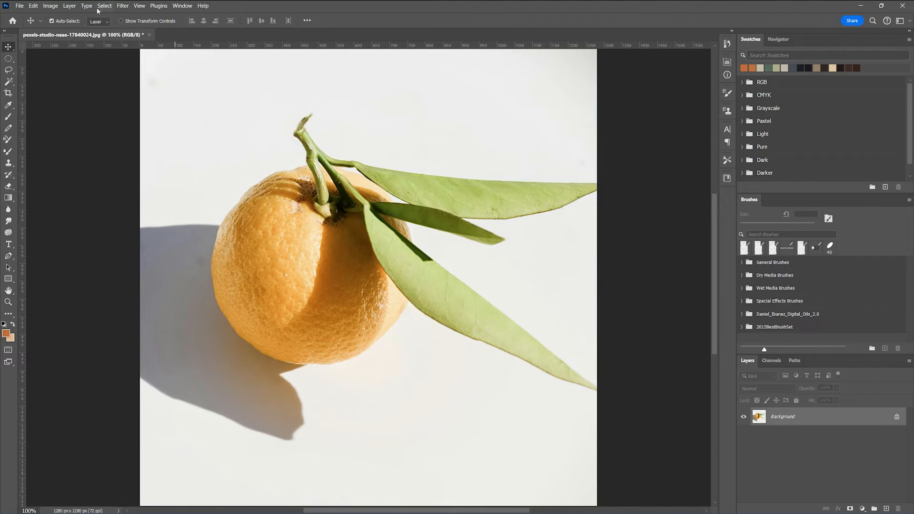
Apply a Vibrance adjustment to the orange photo with vibrance +100 and saturation +27
{"action": "left_click", "coordinate": [50, 5]}
{"action": "mouse_move", "coordinate": [69, 33]}
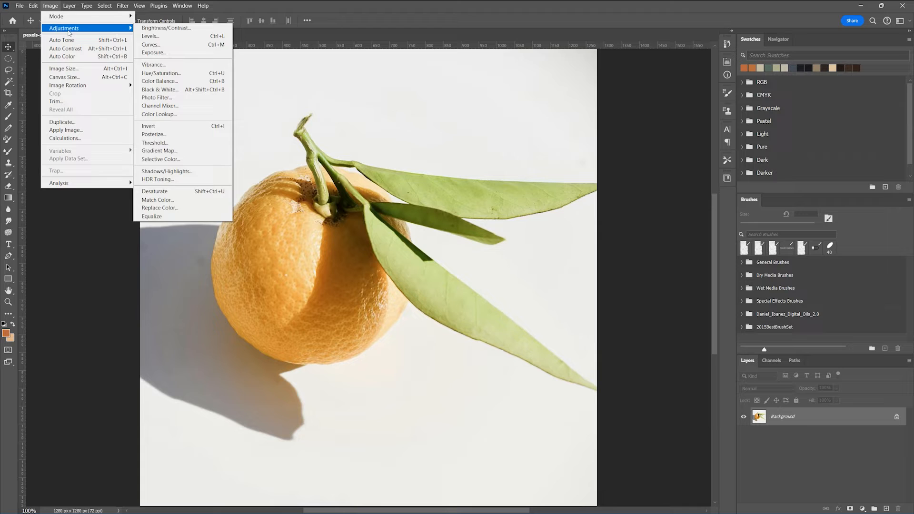
{"action": "left_click", "coordinate": [154, 64]}
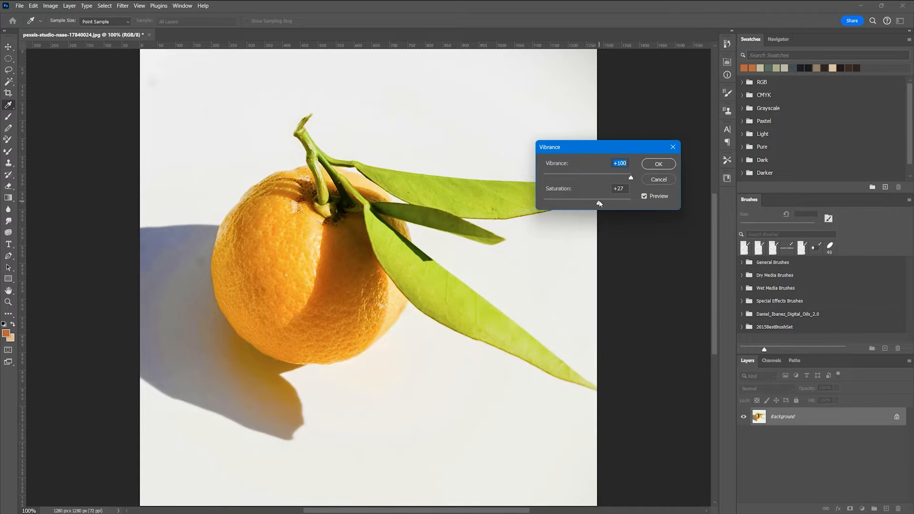
{"action": "left_click", "coordinate": [658, 164]}
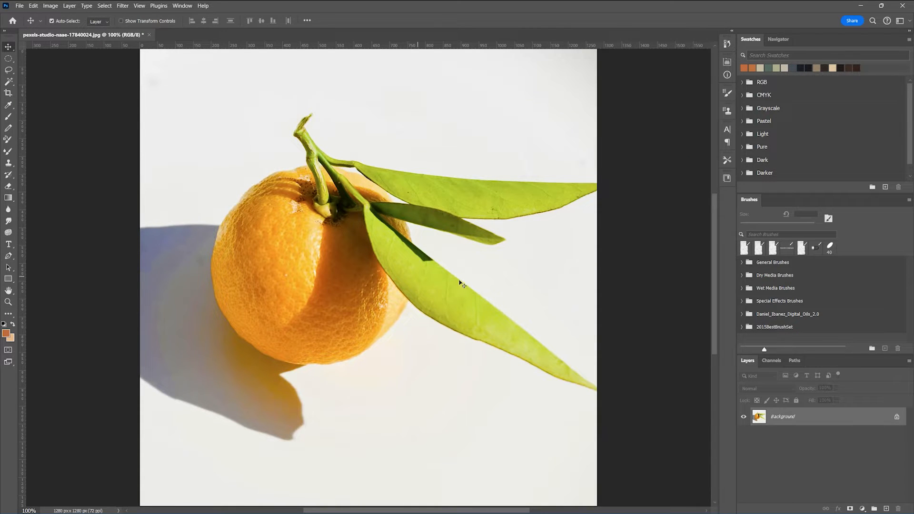
Duplicate the Background layer of the orange photo
{"action": "right_click", "coordinate": [774, 417]}
{"action": "left_click", "coordinate": [800, 352]}
{"action": "left_click", "coordinate": [534, 147]}
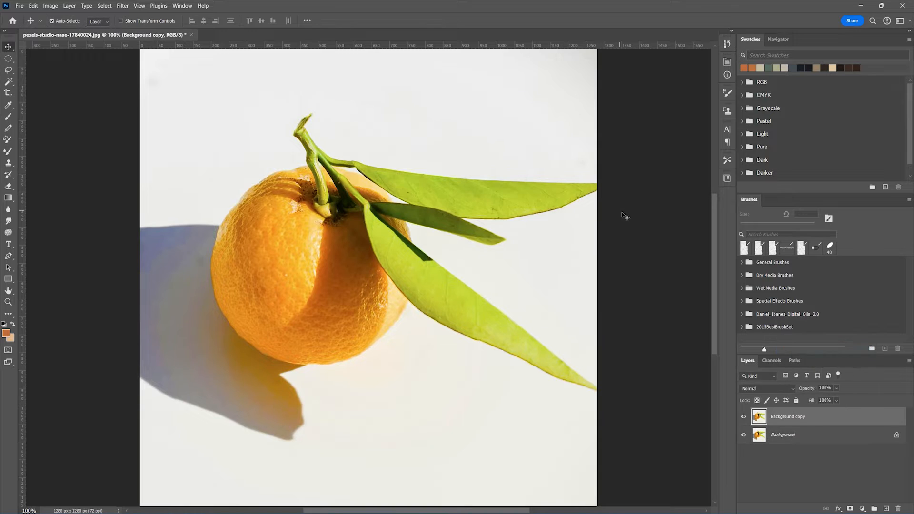
Apply the Paint Daubs filter to the layer copy with brush size 14 and compare it against the original by toggling the copy's visibility
{"action": "left_click", "coordinate": [123, 6]}
{"action": "left_click", "coordinate": [143, 52]}
{"action": "left_click_drag", "start_coordinate": [823, 84], "coordinate": [828, 82]}
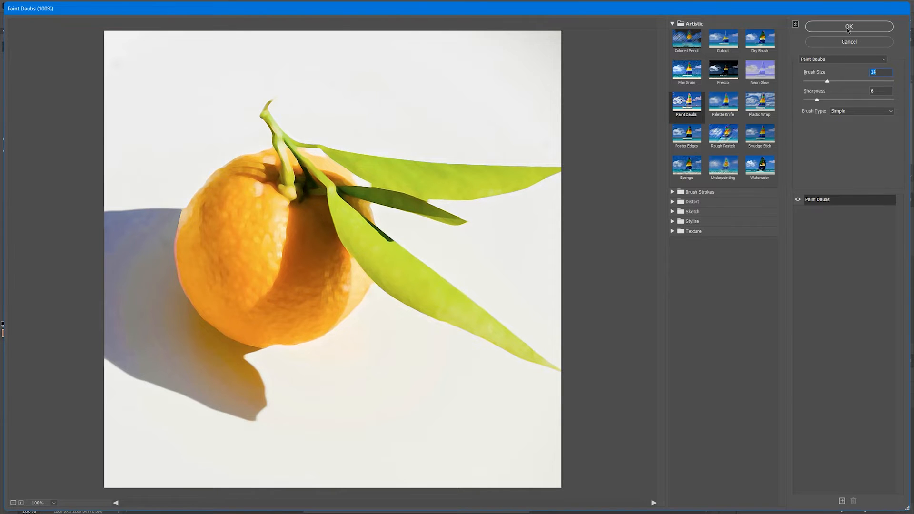
{"action": "left_click", "coordinate": [848, 27]}
{"action": "left_click", "coordinate": [744, 417]}
{"action": "left_click", "coordinate": [744, 418]}
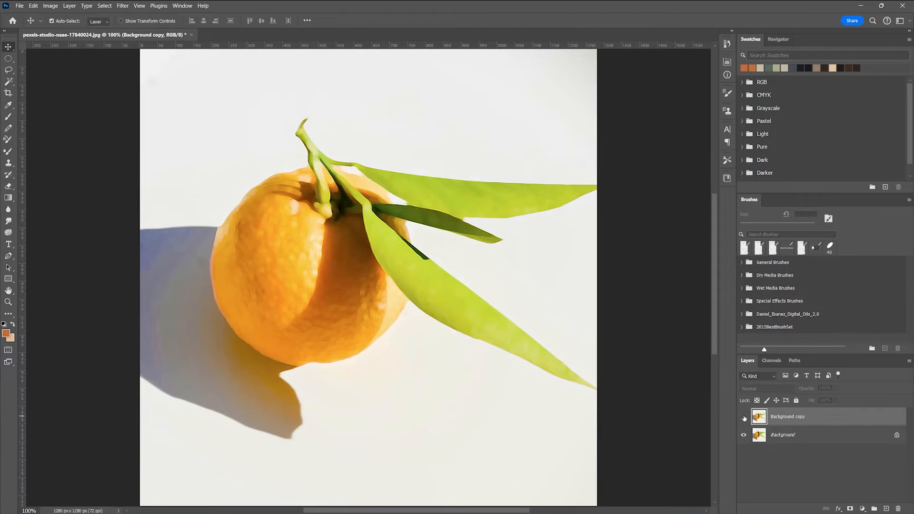
{"action": "left_click", "coordinate": [744, 418]}
{"action": "left_click", "coordinate": [744, 418]}
Export the filtered photo to the Desktop as a JPG named bright_orange
{"action": "left_click", "coordinate": [19, 5]}
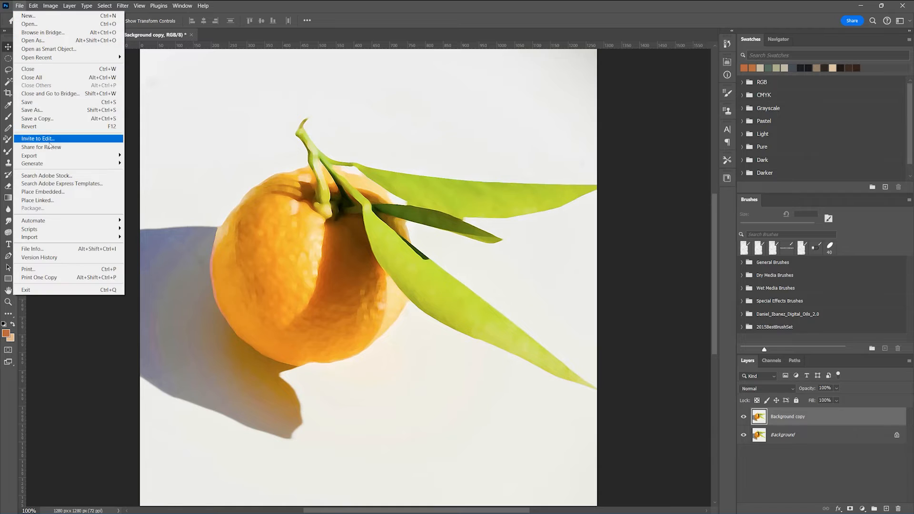
{"action": "mouse_move", "coordinate": [95, 156]}
{"action": "left_click", "coordinate": [144, 163]}
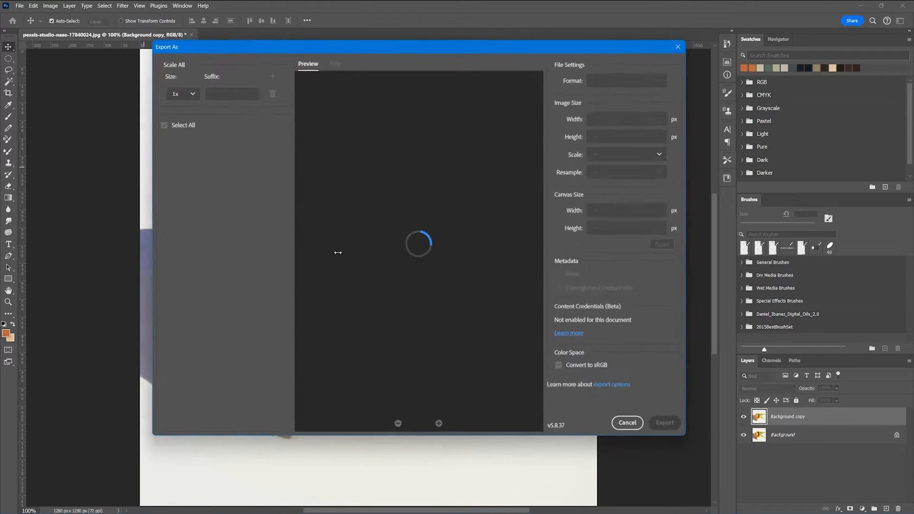
{"action": "left_click", "coordinate": [667, 424]}
{"action": "type", "text": "bright_orange"}
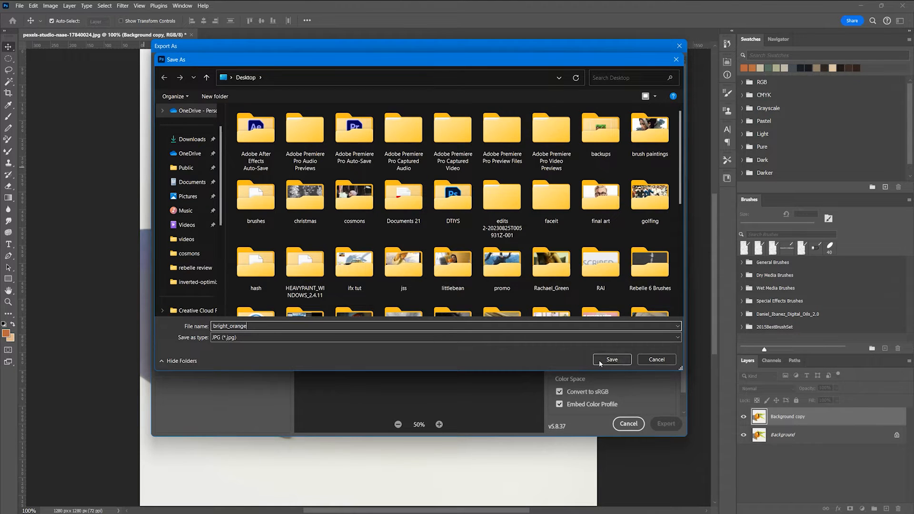
{"action": "left_click", "coordinate": [600, 363]}
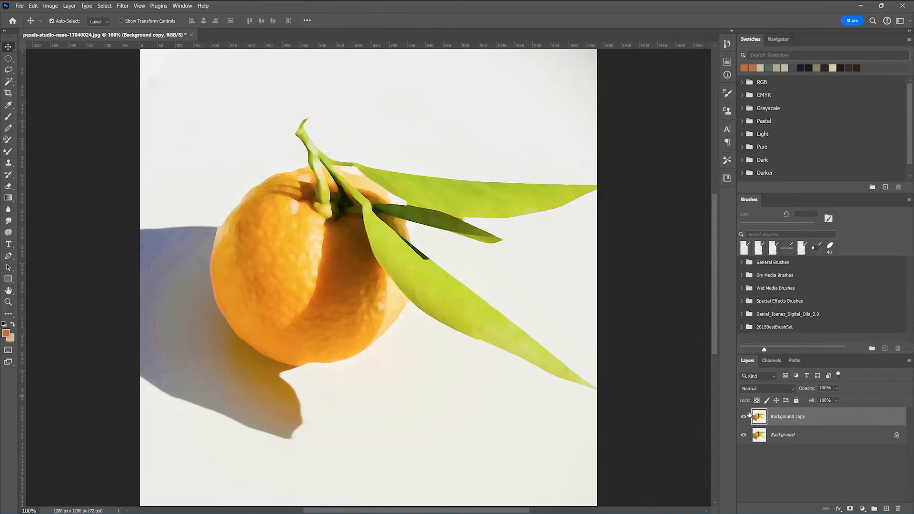
Hide the filtered layer copy and export the sharp version to the Desktop as a JPG named Bright_sharp_orange
{"action": "left_click", "coordinate": [744, 416]}
{"action": "left_click", "coordinate": [19, 5]}
{"action": "mouse_move", "coordinate": [71, 156]}
{"action": "left_click", "coordinate": [143, 163]}
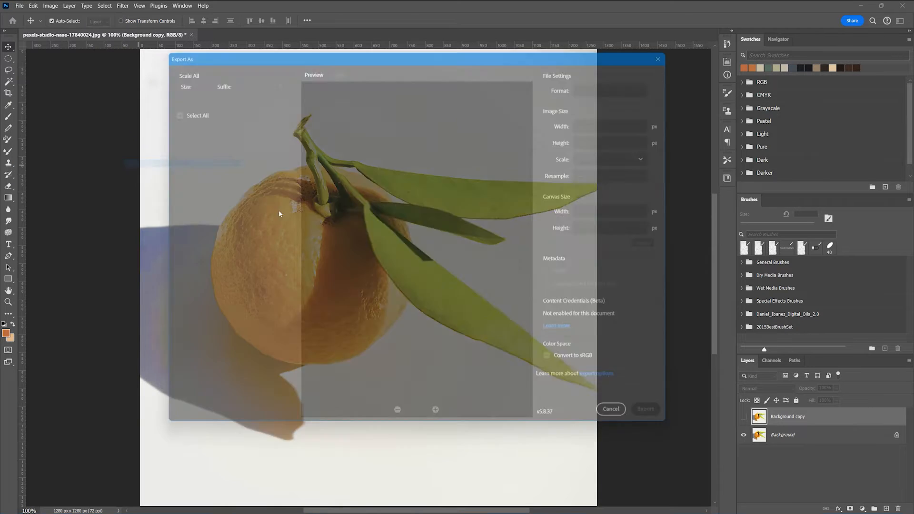
{"action": "left_click", "coordinate": [666, 424]}
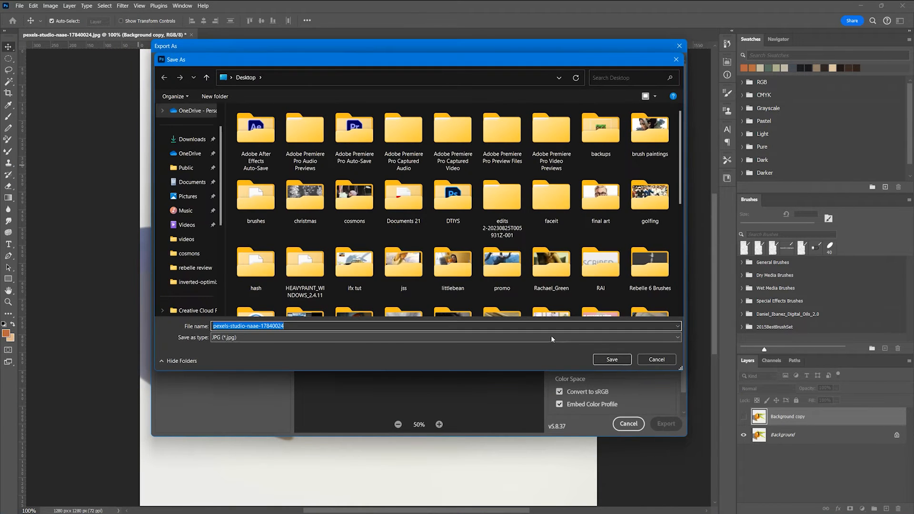
{"action": "type", "text": "Bright_sharp_orange"}
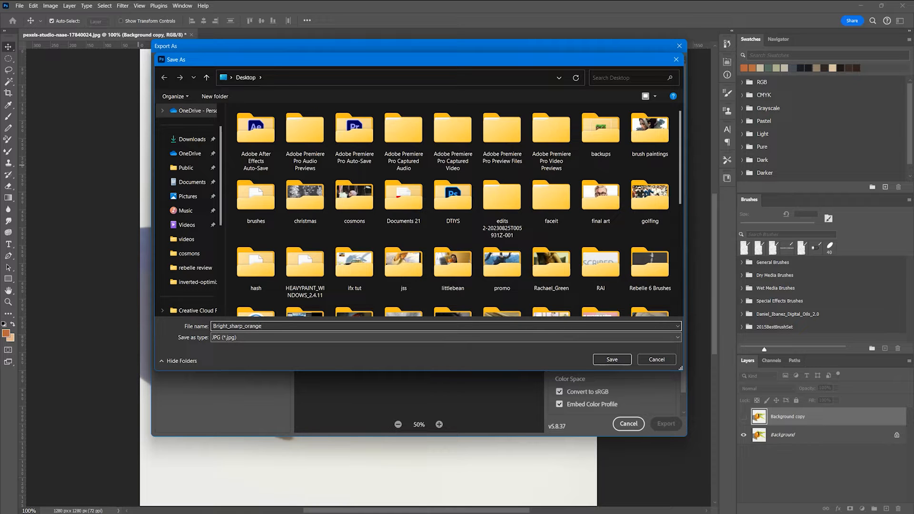
{"action": "left_click", "coordinate": [612, 360]}
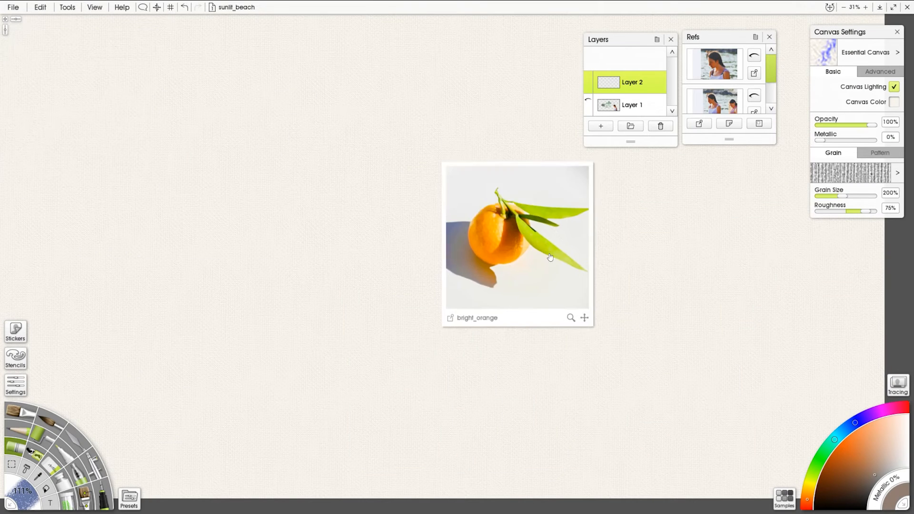
Switch to ArtRage, enlarge the bright_orange reference over the canvas's upper-left area, close Refs and place Layers below Canvas Settings
{"action": "left_click_drag", "start_coordinate": [547, 255], "coordinate": [777, 293]}
{"action": "left_click_drag", "start_coordinate": [669, 200], "coordinate": [603, 130]}
{"action": "left_click_drag", "start_coordinate": [730, 296], "coordinate": [150, 193]}
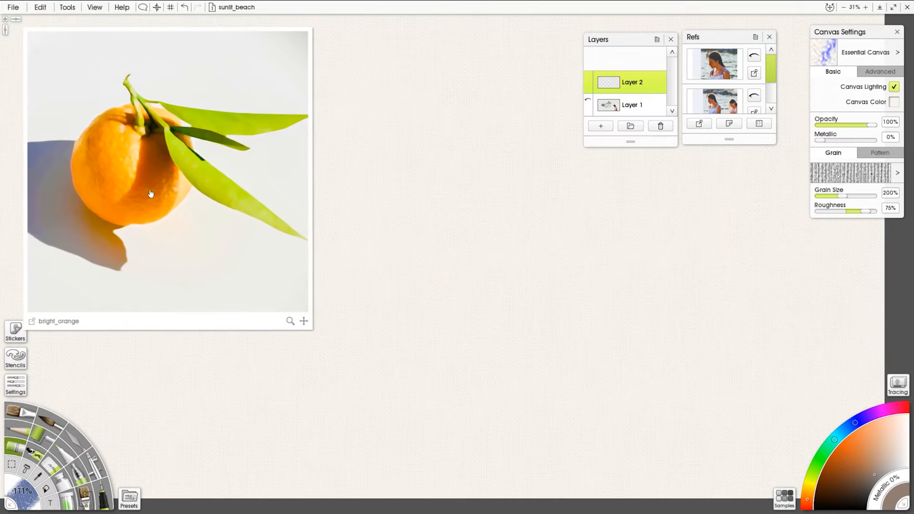
{"action": "left_click", "coordinate": [769, 37]}
{"action": "left_click_drag", "start_coordinate": [633, 39], "coordinate": [862, 231]}
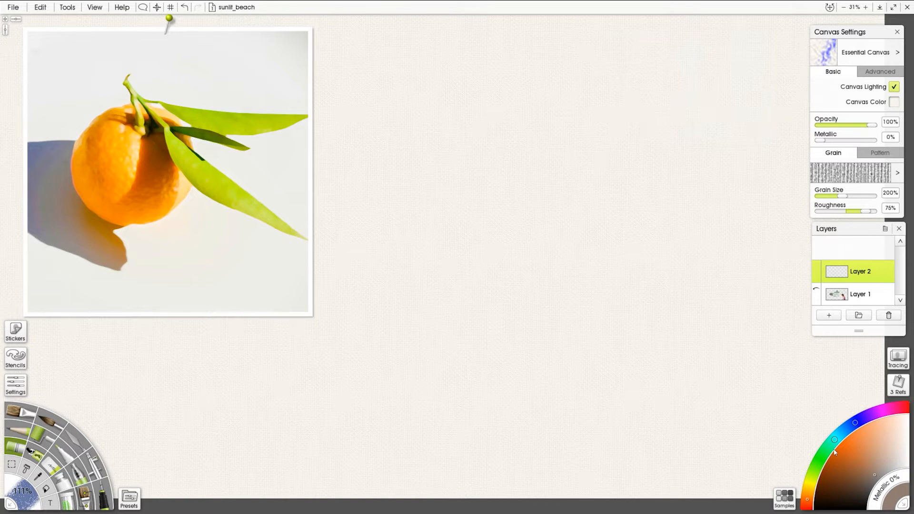
Paint a solid light-orange disc near the middle of the canvas on Layer 2 with the pastel
{"action": "left_click_drag", "start_coordinate": [813, 497], "coordinate": [808, 498]}
{"action": "left_click", "coordinate": [848, 434]}
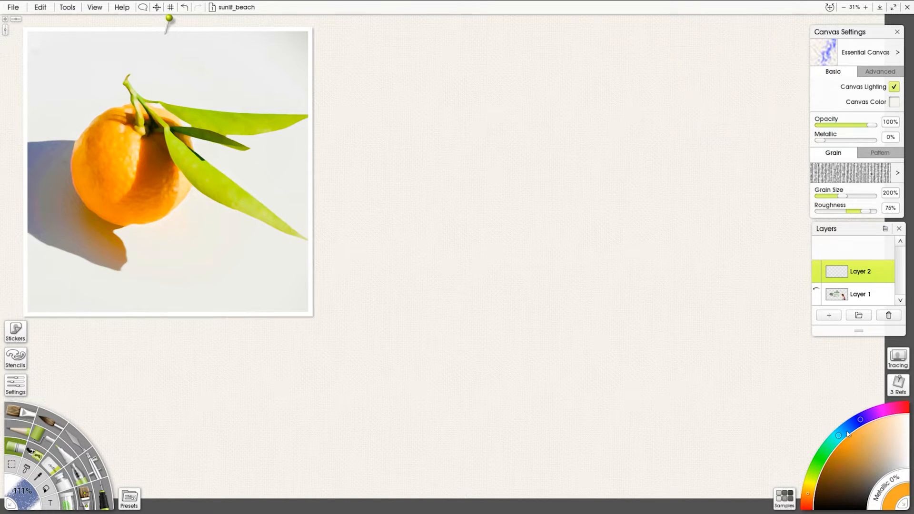
{"action": "mouse_move", "coordinate": [443, 286]}
{"action": "left_mouse_down"}
{"action": "mouse_move", "coordinate": [496, 272]}
{"action": "mouse_move", "coordinate": [485, 262]}
{"action": "mouse_move", "coordinate": [503, 269]}
{"action": "mouse_move", "coordinate": [490, 259]}
{"action": "mouse_move", "coordinate": [470, 281]}
{"action": "left_mouse_up"}
Paint a stem and three green leaves on the orange disc and a muted purple shadow at its lower left
{"action": "left_click", "coordinate": [816, 480]}
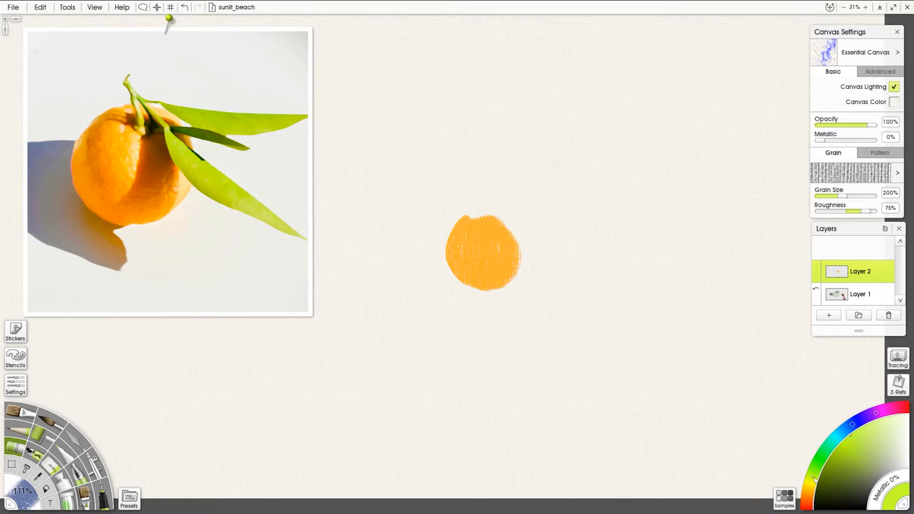
{"action": "left_click", "coordinate": [850, 458]}
{"action": "mouse_move", "coordinate": [481, 219]}
{"action": "left_mouse_down"}
{"action": "mouse_move", "coordinate": [505, 217]}
{"action": "mouse_move", "coordinate": [507, 230]}
{"action": "mouse_move", "coordinate": [571, 271]}
{"action": "left_mouse_up"}
{"action": "mouse_move", "coordinate": [484, 200]}
{"action": "left_mouse_down"}
{"action": "mouse_move", "coordinate": [574, 196]}
{"action": "mouse_move", "coordinate": [551, 225]}
{"action": "left_mouse_up"}
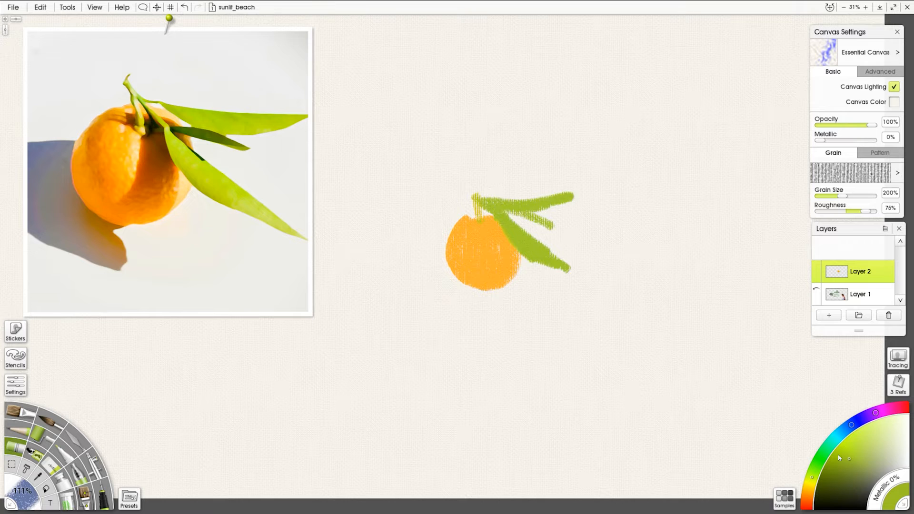
{"action": "left_click", "coordinate": [866, 418]}
{"action": "mouse_move", "coordinate": [443, 253]}
{"action": "left_mouse_down"}
{"action": "mouse_move", "coordinate": [478, 295]}
{"action": "mouse_move", "coordinate": [452, 285]}
{"action": "mouse_move", "coordinate": [484, 291]}
{"action": "left_mouse_up"}
Sketch the outline of the orange, its stem, leaves and shadow with a reddish-brown pencil above and right of the colour study
{"action": "left_click", "coordinate": [19, 432]}
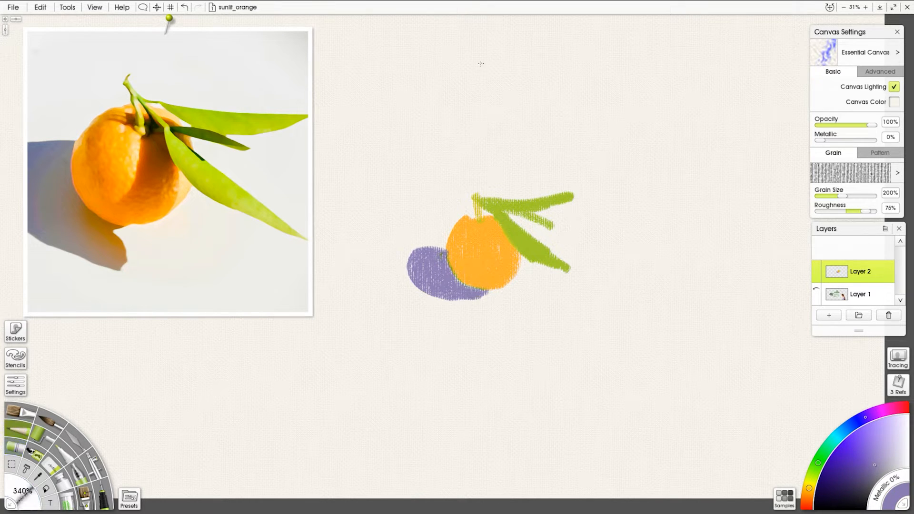
{"action": "left_click", "coordinate": [809, 500]}
{"action": "left_click_drag", "start_coordinate": [809, 500], "coordinate": [807, 508]}
{"action": "left_click", "coordinate": [865, 479]}
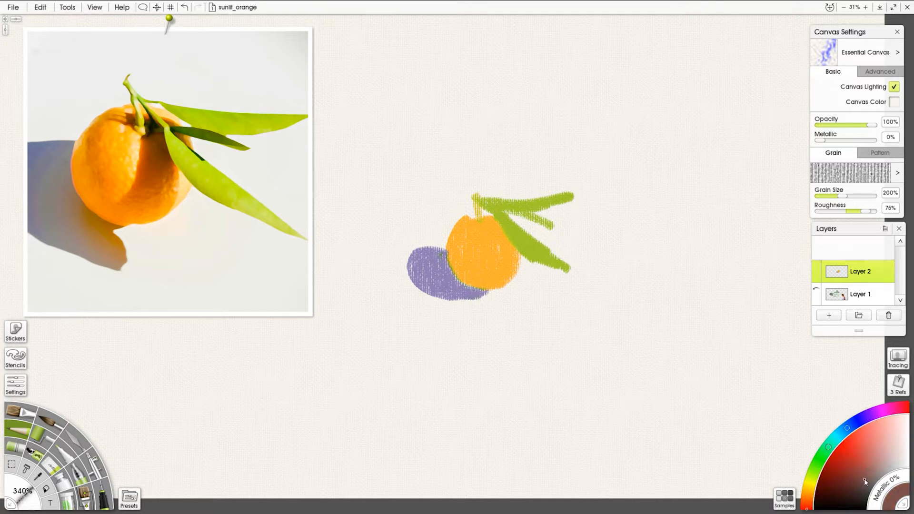
{"action": "left_click_drag", "start_coordinate": [574, 148], "coordinate": [654, 64]}
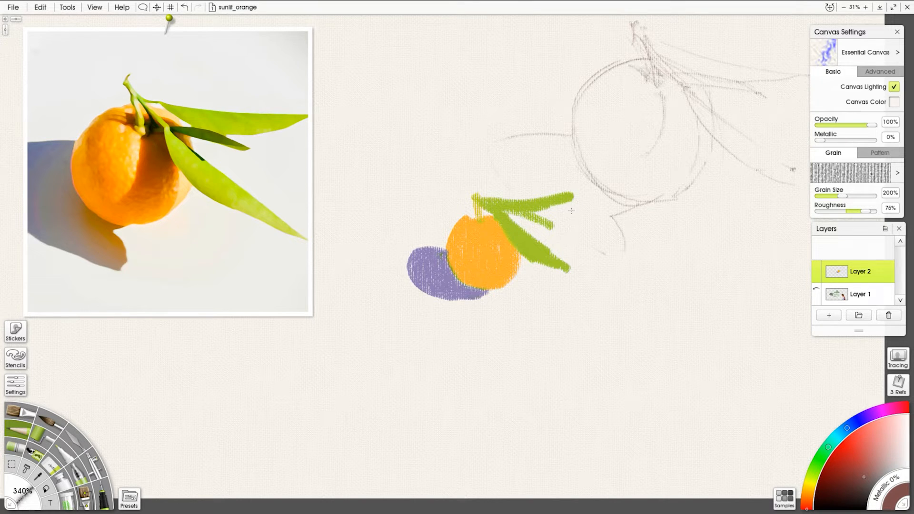
Paint a dark brown pastel shadow area down the right half of the sketched orange
{"action": "left_click", "coordinate": [13, 447]}
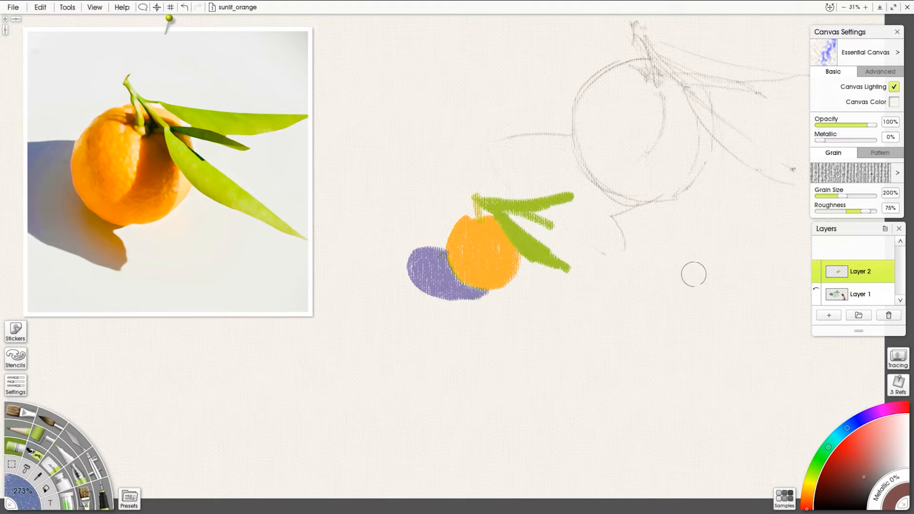
{"action": "left_click", "coordinate": [809, 495]}
{"action": "left_click_drag", "start_coordinate": [809, 494], "coordinate": [807, 498]}
{"action": "left_click_drag", "start_coordinate": [840, 443], "coordinate": [837, 457]}
{"action": "mouse_move", "coordinate": [673, 97]}
{"action": "left_mouse_down"}
{"action": "mouse_move", "coordinate": [678, 130]}
{"action": "mouse_move", "coordinate": [661, 84]}
{"action": "mouse_move", "coordinate": [688, 136]}
{"action": "mouse_move", "coordinate": [682, 123]}
{"action": "mouse_move", "coordinate": [689, 168]}
{"action": "left_mouse_up"}
{"action": "left_click", "coordinate": [837, 470]}
{"action": "left_click", "coordinate": [835, 476]}
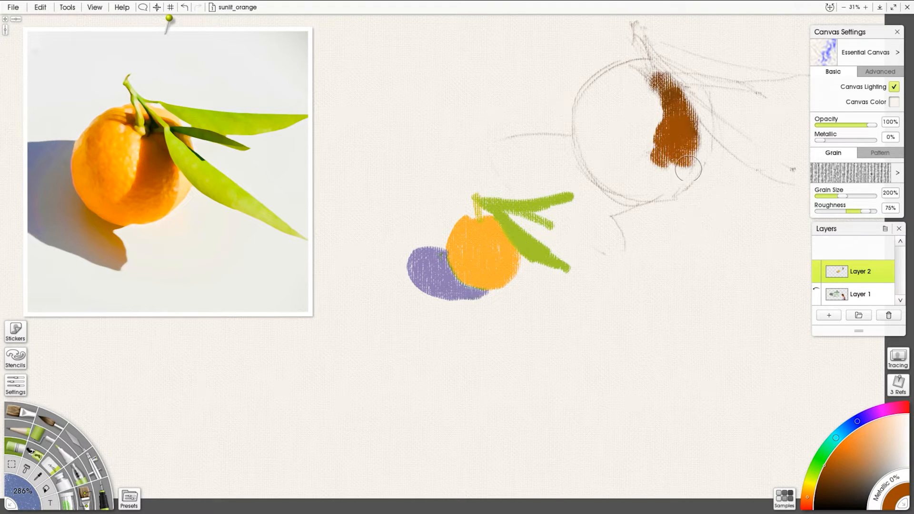
Add bright orange pastel strokes below the brown shadow of the sketched orange and sample the brown again
{"action": "left_click", "coordinate": [811, 491]}
{"action": "left_click", "coordinate": [809, 495]}
{"action": "mouse_move", "coordinate": [665, 160]}
{"action": "left_mouse_down"}
{"action": "mouse_move", "coordinate": [671, 177]}
{"action": "mouse_move", "coordinate": [648, 184]}
{"action": "mouse_move", "coordinate": [662, 160]}
{"action": "mouse_move", "coordinate": [684, 156]}
{"action": "left_mouse_up"}
{"action": "left_click", "coordinate": [669, 145], "text": "alt"}
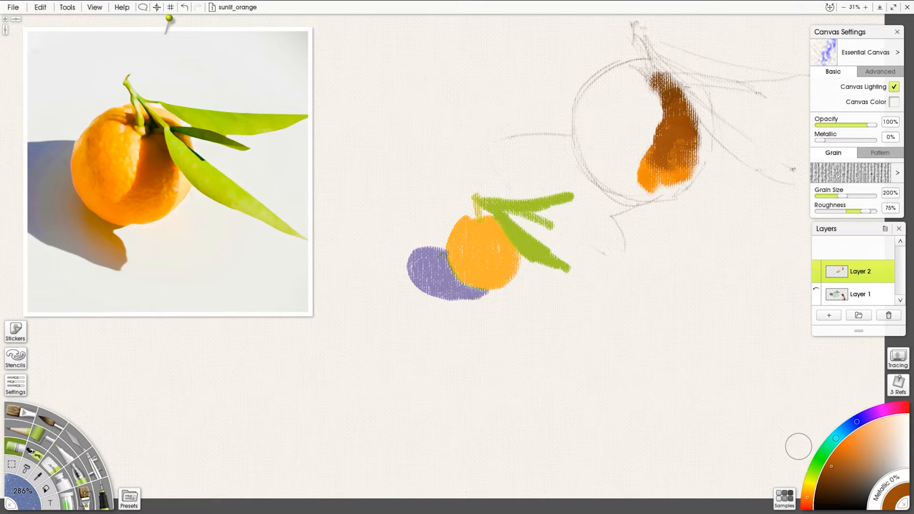
Paint mid and lighter orange strokes on the left side of the sketched orange with the custom brush, sampling the reference and colour study
{"action": "left_click", "coordinate": [87, 497]}
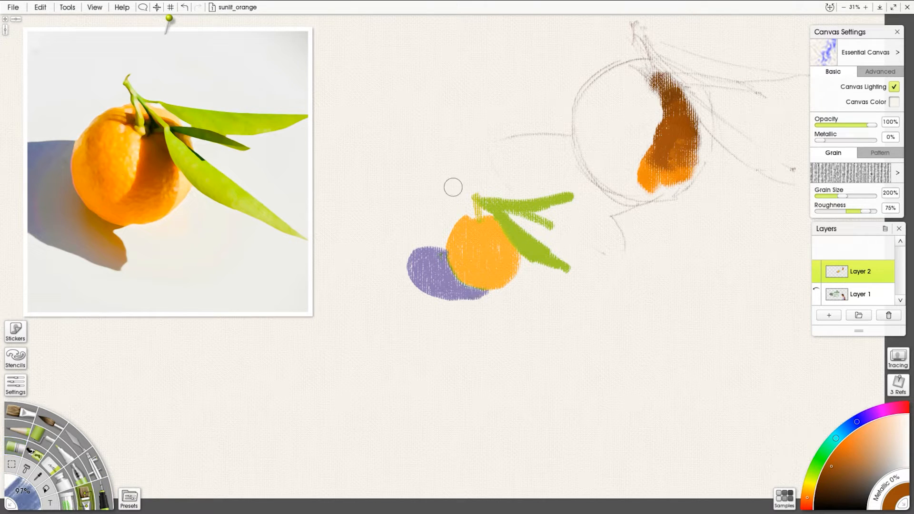
{"action": "left_click", "coordinate": [96, 160], "text": "alt"}
{"action": "mouse_move", "coordinate": [595, 108]}
{"action": "left_mouse_down"}
{"action": "mouse_move", "coordinate": [597, 124]}
{"action": "mouse_move", "coordinate": [621, 138]}
{"action": "mouse_move", "coordinate": [620, 161]}
{"action": "mouse_move", "coordinate": [595, 135]}
{"action": "mouse_move", "coordinate": [598, 152]}
{"action": "mouse_move", "coordinate": [627, 123]}
{"action": "mouse_move", "coordinate": [620, 108]}
{"action": "mouse_move", "coordinate": [635, 141]}
{"action": "left_mouse_up"}
{"action": "left_click", "coordinate": [496, 237], "text": "alt"}
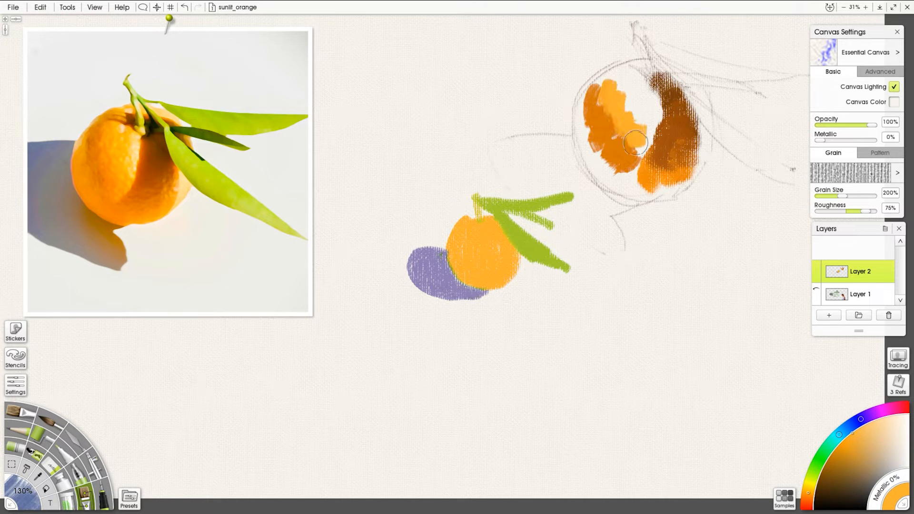
Paint pale yellow-orange highlights through the middle of the orange, blend them into the brown shadow, and darken the brown near the stem
{"action": "left_click", "coordinate": [871, 423]}
{"action": "mouse_move", "coordinate": [636, 99]}
{"action": "left_mouse_down"}
{"action": "mouse_move", "coordinate": [634, 123]}
{"action": "mouse_move", "coordinate": [618, 108]}
{"action": "mouse_move", "coordinate": [623, 91]}
{"action": "mouse_move", "coordinate": [644, 88]}
{"action": "mouse_move", "coordinate": [654, 147]}
{"action": "mouse_move", "coordinate": [661, 138]}
{"action": "mouse_move", "coordinate": [644, 148]}
{"action": "mouse_move", "coordinate": [660, 155]}
{"action": "left_mouse_up"}
{"action": "left_click", "coordinate": [858, 451]}
{"action": "left_click", "coordinate": [658, 134], "text": "alt"}
{"action": "mouse_move", "coordinate": [660, 155]}
{"action": "left_mouse_down"}
{"action": "mouse_move", "coordinate": [675, 105]}
{"action": "mouse_move", "coordinate": [657, 87]}
{"action": "left_mouse_up"}
{"action": "left_click", "coordinate": [674, 97], "text": "alt"}
{"action": "left_click", "coordinate": [817, 489]}
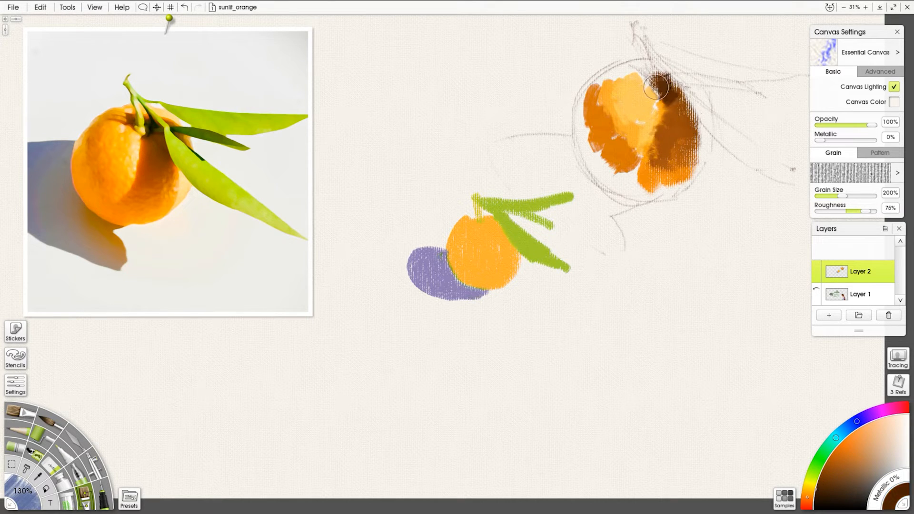
Paint light orange strokes around the lower-left, bottom, right and upper-left rims of the sketched orange
{"action": "left_click_drag", "start_coordinate": [856, 439], "coordinate": [859, 430]}
{"action": "mouse_move", "coordinate": [604, 160]}
{"action": "left_mouse_down"}
{"action": "mouse_move", "coordinate": [583, 132]}
{"action": "mouse_move", "coordinate": [606, 176]}
{"action": "mouse_move", "coordinate": [634, 173]}
{"action": "mouse_move", "coordinate": [627, 187]}
{"action": "mouse_move", "coordinate": [623, 179]}
{"action": "mouse_move", "coordinate": [661, 187]}
{"action": "mouse_move", "coordinate": [652, 177]}
{"action": "mouse_move", "coordinate": [625, 188]}
{"action": "mouse_move", "coordinate": [682, 185]}
{"action": "left_mouse_up"}
{"action": "left_click", "coordinate": [862, 427]}
{"action": "left_click", "coordinate": [808, 495]}
{"action": "left_click", "coordinate": [808, 491]}
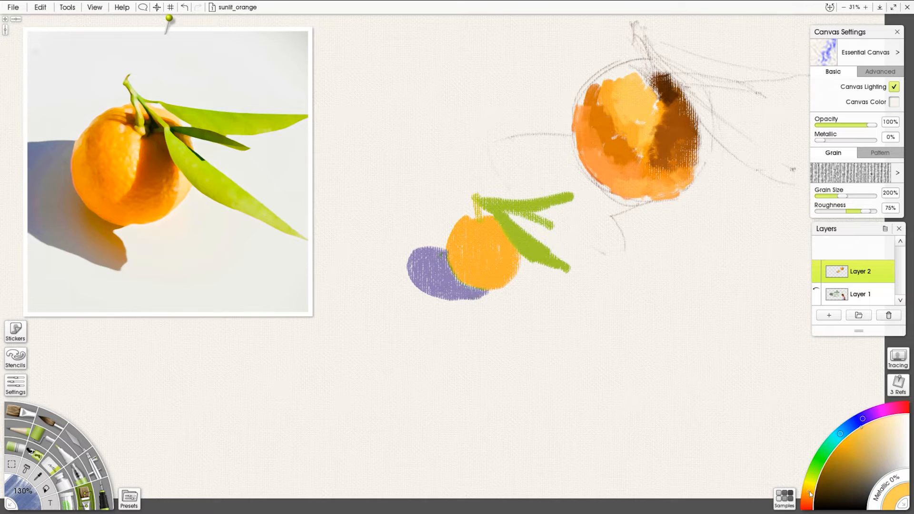
{"action": "left_click_drag", "start_coordinate": [703, 138], "coordinate": [687, 180]}
{"action": "left_click_drag", "start_coordinate": [638, 99], "coordinate": [622, 80]}
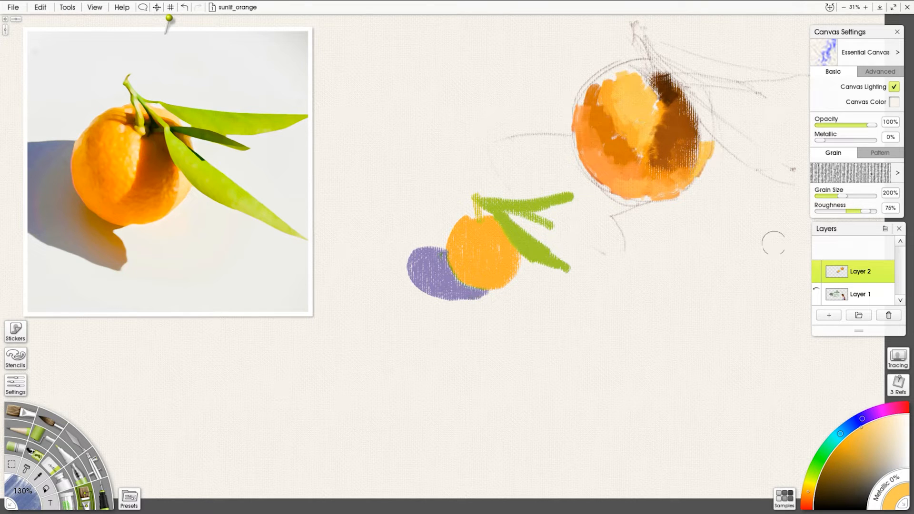
{"action": "left_click_drag", "start_coordinate": [853, 453], "coordinate": [844, 441]}
{"action": "left_click_drag", "start_coordinate": [611, 79], "coordinate": [629, 69]}
Paint deeper orange over the brown shadow's edge and along the bottom and right rim, blending them into the fruit
{"action": "left_click", "coordinate": [808, 494]}
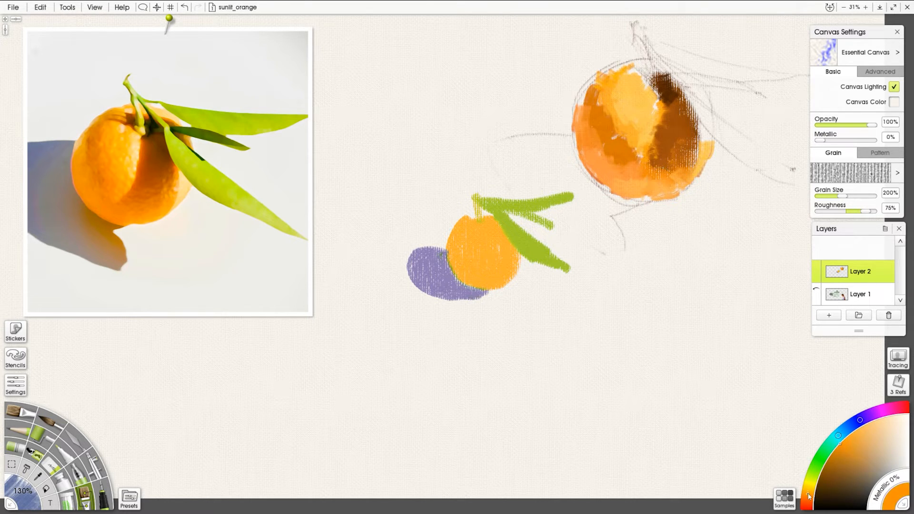
{"action": "mouse_move", "coordinate": [643, 152]}
{"action": "left_mouse_down"}
{"action": "mouse_move", "coordinate": [612, 162]}
{"action": "mouse_move", "coordinate": [585, 133]}
{"action": "mouse_move", "coordinate": [593, 158]}
{"action": "mouse_move", "coordinate": [583, 154]}
{"action": "mouse_move", "coordinate": [602, 185]}
{"action": "mouse_move", "coordinate": [655, 196]}
{"action": "mouse_move", "coordinate": [653, 162]}
{"action": "left_mouse_up"}
{"action": "left_click", "coordinate": [660, 167], "text": "alt"}
{"action": "left_click", "coordinate": [841, 445]}
{"action": "mouse_move", "coordinate": [661, 115]}
{"action": "left_mouse_down"}
{"action": "mouse_move", "coordinate": [663, 99]}
{"action": "mouse_move", "coordinate": [662, 125]}
{"action": "left_mouse_up"}
{"action": "mouse_move", "coordinate": [644, 184]}
{"action": "left_mouse_down"}
{"action": "mouse_move", "coordinate": [671, 189]}
{"action": "mouse_move", "coordinate": [667, 147]}
{"action": "mouse_move", "coordinate": [648, 167]}
{"action": "mouse_move", "coordinate": [670, 173]}
{"action": "mouse_move", "coordinate": [646, 177]}
{"action": "mouse_move", "coordinate": [698, 130]}
{"action": "mouse_move", "coordinate": [695, 151]}
{"action": "mouse_move", "coordinate": [705, 130]}
{"action": "left_mouse_up"}
{"action": "left_click", "coordinate": [707, 152], "text": "alt"}
Paint the long lower leaf of the sketched orange in olive green with brighter green strokes toward its tip
{"action": "left_click", "coordinate": [813, 478]}
{"action": "left_click", "coordinate": [831, 462]}
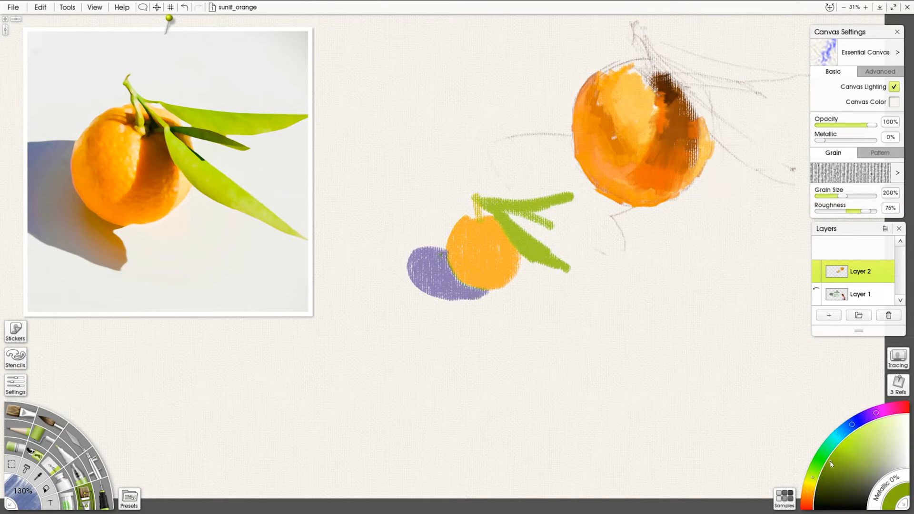
{"action": "left_click_drag", "start_coordinate": [688, 96], "coordinate": [760, 162]}
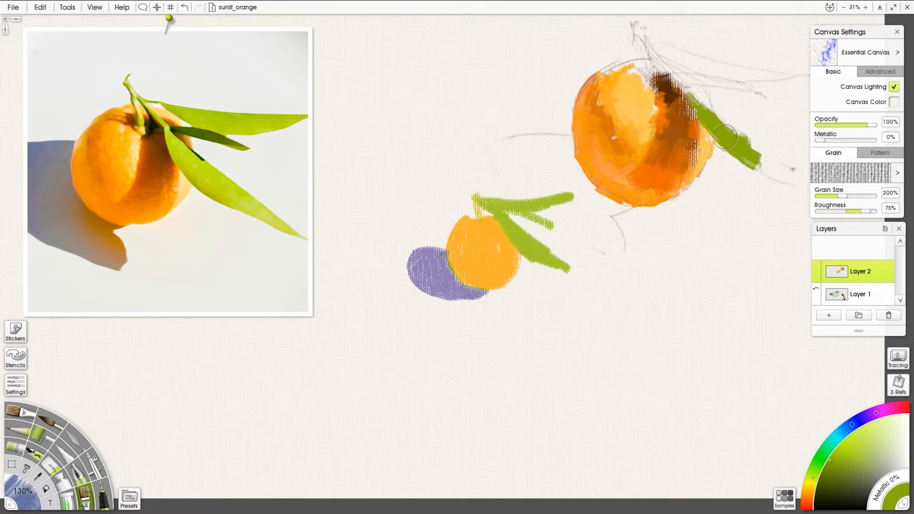
{"action": "left_click", "coordinate": [848, 437]}
{"action": "left_click_drag", "start_coordinate": [726, 137], "coordinate": [788, 171]}
{"action": "mouse_move", "coordinate": [789, 171]}
{"action": "left_mouse_down"}
{"action": "mouse_move", "coordinate": [697, 106]}
{"action": "mouse_move", "coordinate": [734, 149]}
{"action": "mouse_move", "coordinate": [797, 174]}
{"action": "left_mouse_up"}
Paint the upper leaf and stem in bright green and the small middle leaf in dark green
{"action": "left_click", "coordinate": [837, 447]}
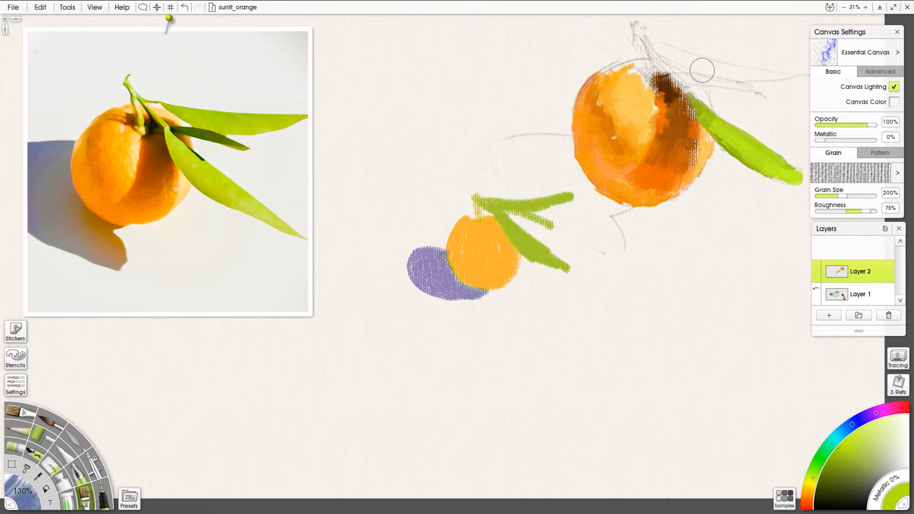
{"action": "mouse_move", "coordinate": [703, 70]}
{"action": "left_mouse_down"}
{"action": "mouse_move", "coordinate": [687, 58]}
{"action": "mouse_move", "coordinate": [697, 73]}
{"action": "mouse_move", "coordinate": [780, 75]}
{"action": "mouse_move", "coordinate": [653, 45]}
{"action": "mouse_move", "coordinate": [641, 28]}
{"action": "mouse_move", "coordinate": [683, 91]}
{"action": "mouse_move", "coordinate": [689, 77]}
{"action": "mouse_move", "coordinate": [764, 93]}
{"action": "left_mouse_up"}
{"action": "left_click", "coordinate": [823, 480]}
{"action": "left_click", "coordinate": [858, 421]}
{"action": "left_click", "coordinate": [680, 74]}
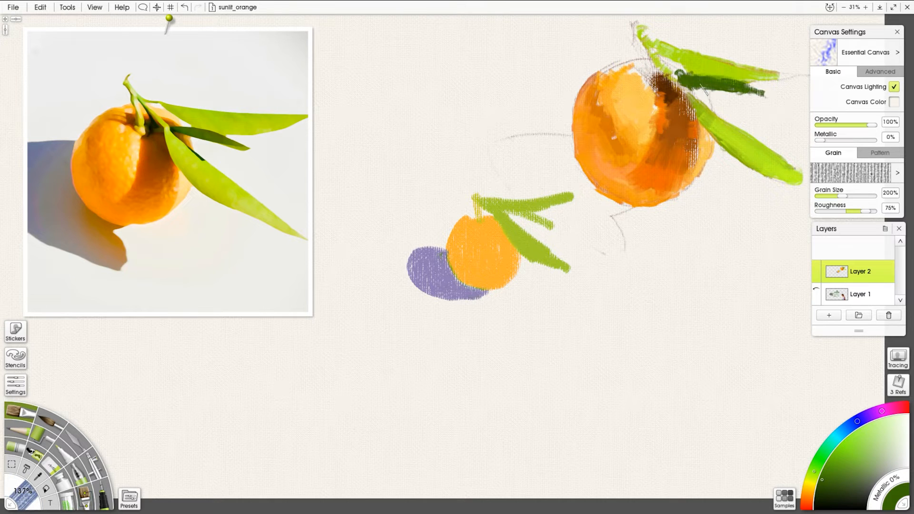
{"action": "left_click_drag", "start_coordinate": [636, 35], "coordinate": [660, 78]}
Add darker orange strokes to the left side of the fruit, using colour sampled from the reference photo
{"action": "left_click", "coordinate": [714, 120], "text": "alt"}
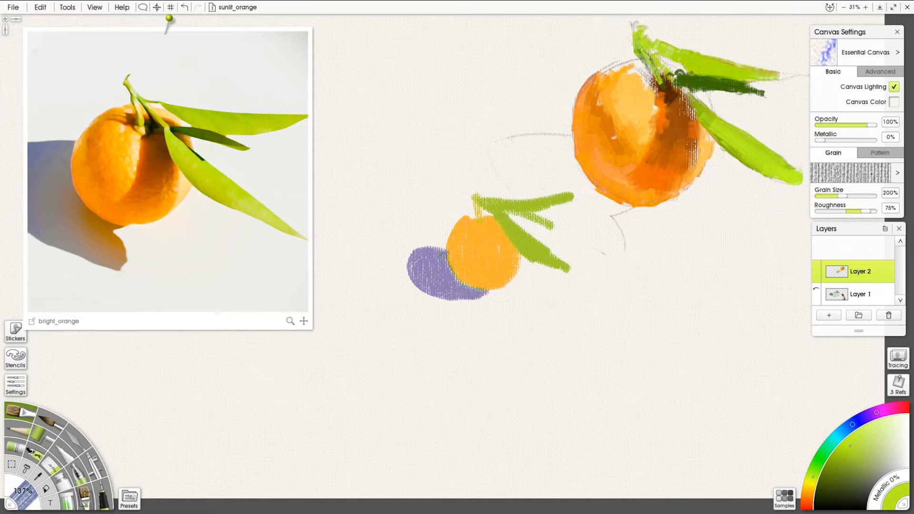
{"action": "left_click", "coordinate": [126, 116], "text": "alt"}
{"action": "left_click_drag", "start_coordinate": [601, 82], "coordinate": [598, 126]}
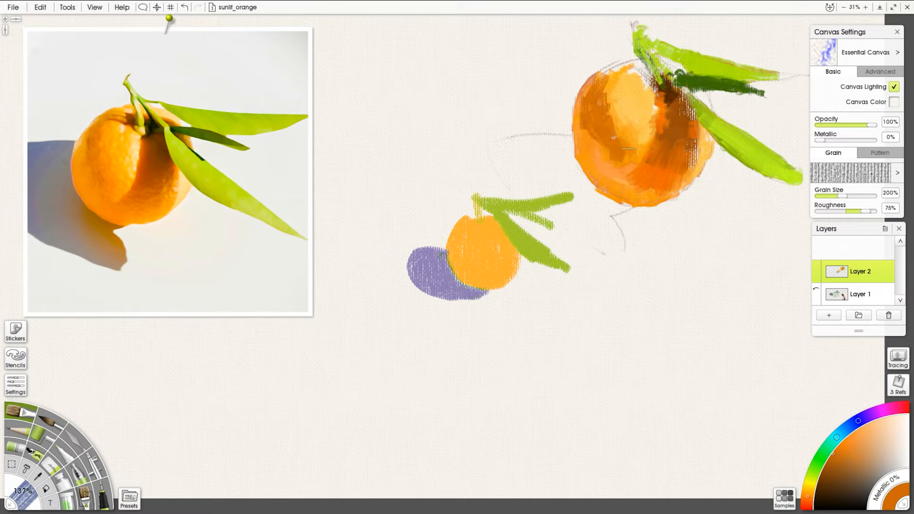
Paint muted violet and grey-violet strokes for the cast shadow to the left of the sketched orange
{"action": "left_click", "coordinate": [869, 416]}
{"action": "left_click", "coordinate": [879, 470]}
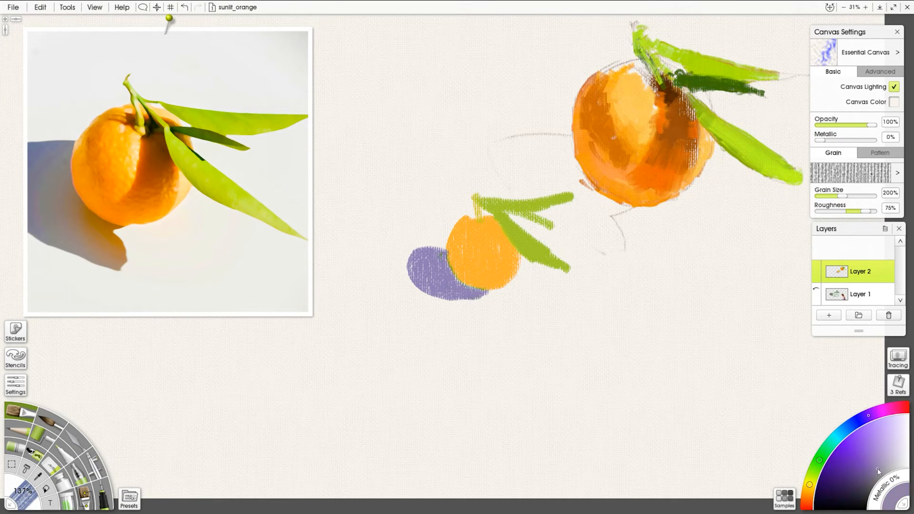
{"action": "mouse_move", "coordinate": [556, 153]}
{"action": "left_mouse_down"}
{"action": "mouse_move", "coordinate": [519, 145]}
{"action": "mouse_move", "coordinate": [572, 150]}
{"action": "mouse_move", "coordinate": [567, 164]}
{"action": "mouse_move", "coordinate": [580, 166]}
{"action": "mouse_move", "coordinate": [605, 227]}
{"action": "mouse_move", "coordinate": [594, 189]}
{"action": "mouse_move", "coordinate": [601, 211]}
{"action": "mouse_move", "coordinate": [592, 201]}
{"action": "mouse_move", "coordinate": [621, 209]}
{"action": "mouse_move", "coordinate": [608, 173]}
{"action": "mouse_move", "coordinate": [591, 206]}
{"action": "left_mouse_up"}
{"action": "left_click", "coordinate": [866, 472]}
{"action": "left_click", "coordinate": [808, 476]}
{"action": "left_click", "coordinate": [898, 409]}
{"action": "left_click", "coordinate": [883, 469]}
Paint the brown part of the cast shadow below the lower-left edge of the sketched orange, sampling brown from the reference
{"action": "left_click", "coordinate": [807, 501]}
{"action": "left_click", "coordinate": [880, 477]}
{"action": "left_click", "coordinate": [807, 498]}
{"action": "left_click", "coordinate": [881, 468]}
{"action": "left_click", "coordinate": [867, 470]}
{"action": "left_click", "coordinate": [114, 226]}
Enlarge the brush to 154% and blend the highlight into the surrounding orange with colours sampled from the painting
{"action": "key", "text": "]"}
{"action": "left_click", "coordinate": [631, 110], "text": "alt"}
{"action": "left_click", "coordinate": [644, 115], "text": "alt"}
{"action": "left_click_drag", "start_coordinate": [652, 101], "coordinate": [650, 123]}
{"action": "left_click_drag", "start_coordinate": [656, 105], "coordinate": [656, 91]}
{"action": "left_click", "coordinate": [640, 94], "text": "alt"}
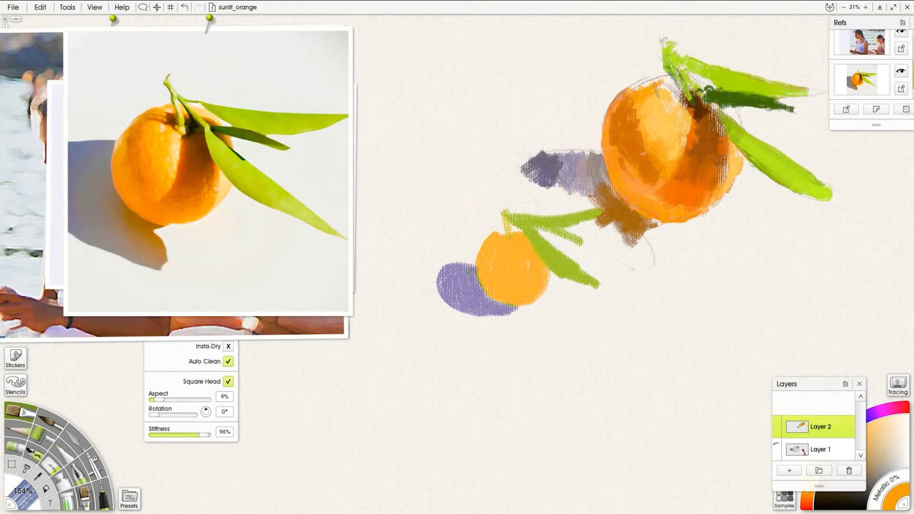
{"action": "left_click", "coordinate": [660, 102], "text": "alt"}
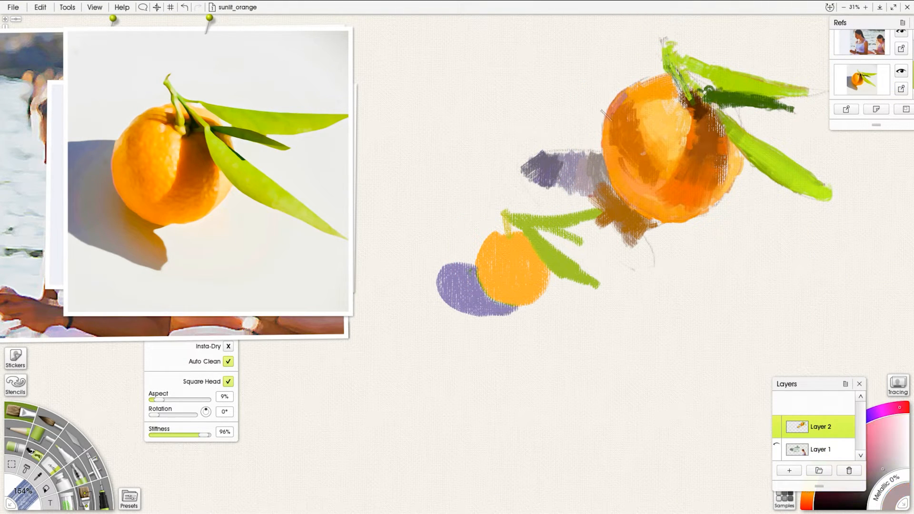
Refine the upper-left contour of the sketched orange with short strokes of sampled orange
{"action": "left_click", "coordinate": [604, 114], "text": "alt"}
{"action": "left_click_drag", "start_coordinate": [610, 109], "coordinate": [599, 136]}
{"action": "left_click", "coordinate": [625, 97], "text": "alt"}
{"action": "mouse_move", "coordinate": [615, 104]}
{"action": "left_mouse_down"}
{"action": "mouse_move", "coordinate": [637, 91]}
{"action": "mouse_move", "coordinate": [610, 114]}
{"action": "left_mouse_up"}
{"action": "left_click", "coordinate": [615, 101], "text": "alt"}
{"action": "left_click", "coordinate": [618, 98], "text": "alt"}
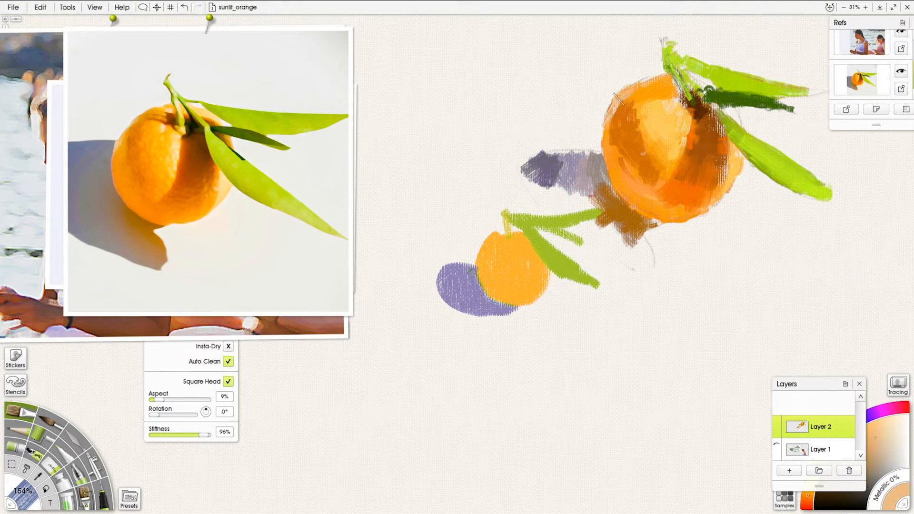
Touch up the orange's top edge around the stem and beside the lower leaf with sampled light oranges
{"action": "left_click", "coordinate": [680, 103], "text": "alt"}
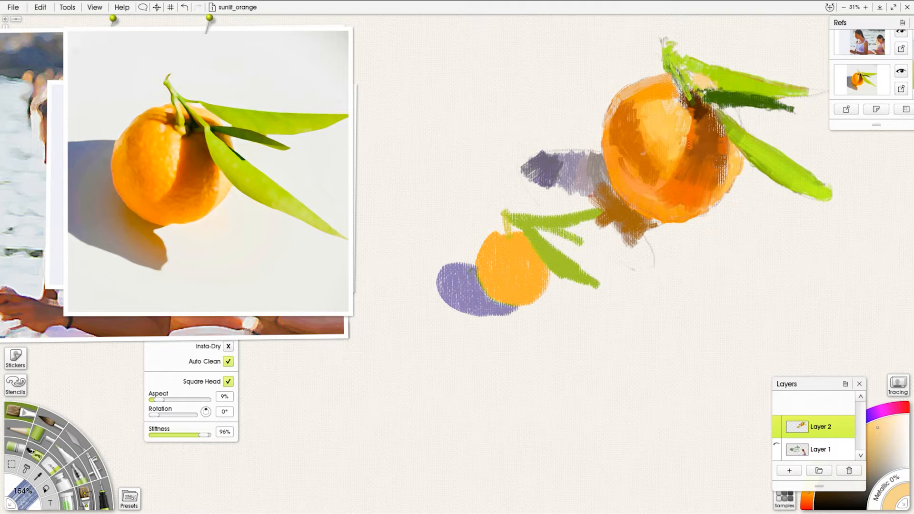
{"action": "left_click", "coordinate": [692, 145], "text": "alt"}
{"action": "left_click", "coordinate": [704, 78], "text": "alt"}
{"action": "left_click_drag", "start_coordinate": [721, 109], "coordinate": [734, 115]}
{"action": "left_click", "coordinate": [729, 113], "text": "alt"}
Switch to the Filbert_1 brush and extend the cast shadow with grey-violet and brown strokes in sampled colours
{"action": "left_click", "coordinate": [84, 492]}
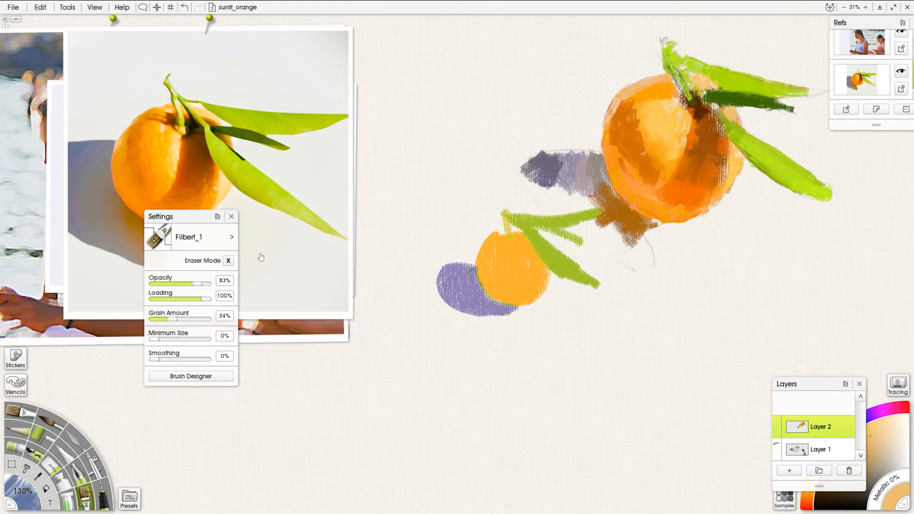
{"action": "left_click", "coordinate": [126, 232], "text": "alt"}
{"action": "mouse_move", "coordinate": [579, 184]}
{"action": "left_mouse_down"}
{"action": "mouse_move", "coordinate": [519, 185]}
{"action": "mouse_move", "coordinate": [557, 160]}
{"action": "mouse_move", "coordinate": [587, 175]}
{"action": "mouse_move", "coordinate": [587, 205]}
{"action": "mouse_move", "coordinate": [597, 199]}
{"action": "mouse_move", "coordinate": [593, 174]}
{"action": "left_mouse_up"}
{"action": "left_click", "coordinate": [577, 156], "text": "alt"}
{"action": "left_click", "coordinate": [592, 177], "text": "alt"}
{"action": "left_click", "coordinate": [609, 196], "text": "alt"}
{"action": "mouse_move", "coordinate": [619, 215]}
{"action": "left_mouse_down"}
{"action": "mouse_move", "coordinate": [599, 235]}
{"action": "mouse_move", "coordinate": [633, 264]}
{"action": "left_mouse_up"}
{"action": "left_click_drag", "start_coordinate": [633, 265], "coordinate": [646, 257]}
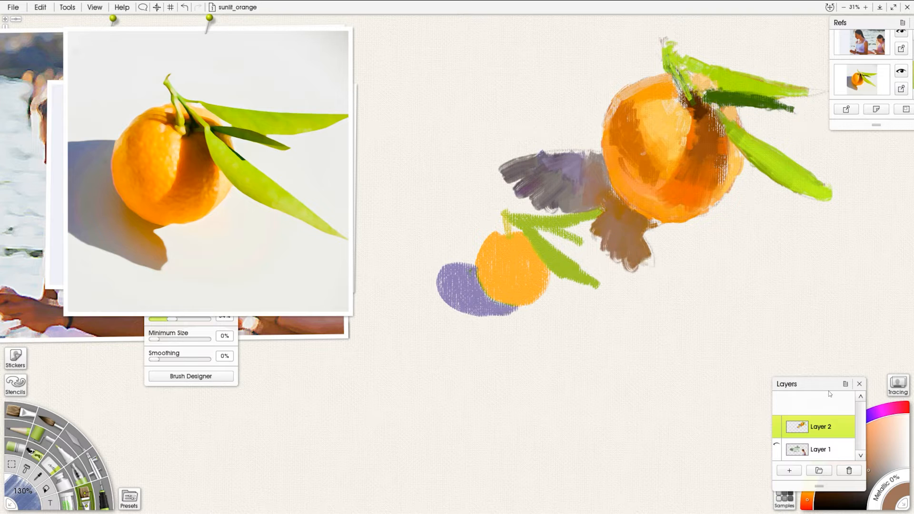
Uncover the colour picker by moving the Layers panel, and rework the shadow edge and the fruit's shaded side with sampled browns
{"action": "left_click_drag", "start_coordinate": [830, 394], "coordinate": [781, 328]}
{"action": "left_click", "coordinate": [864, 480]}
{"action": "mouse_move", "coordinate": [615, 213]}
{"action": "left_mouse_down"}
{"action": "mouse_move", "coordinate": [645, 221]}
{"action": "mouse_move", "coordinate": [608, 197]}
{"action": "left_mouse_up"}
{"action": "left_click", "coordinate": [164, 212], "text": "alt"}
{"action": "mouse_move", "coordinate": [664, 210]}
{"action": "left_mouse_down"}
{"action": "mouse_move", "coordinate": [638, 207]}
{"action": "mouse_move", "coordinate": [696, 209]}
{"action": "mouse_move", "coordinate": [708, 181]}
{"action": "mouse_move", "coordinate": [700, 125]}
{"action": "mouse_move", "coordinate": [696, 167]}
{"action": "mouse_move", "coordinate": [741, 177]}
{"action": "mouse_move", "coordinate": [703, 152]}
{"action": "left_mouse_up"}
{"action": "left_click", "coordinate": [697, 165], "text": "alt"}
Paint dark accents along the stem and leaf base with colour sampled from the reference, undoing unwanted strokes
{"action": "left_click", "coordinate": [194, 130], "text": "alt"}
{"action": "key", "text": "ctrl+z"}
{"action": "left_click_drag", "start_coordinate": [682, 76], "coordinate": [718, 114]}
{"action": "key", "text": "ctrl+z"}
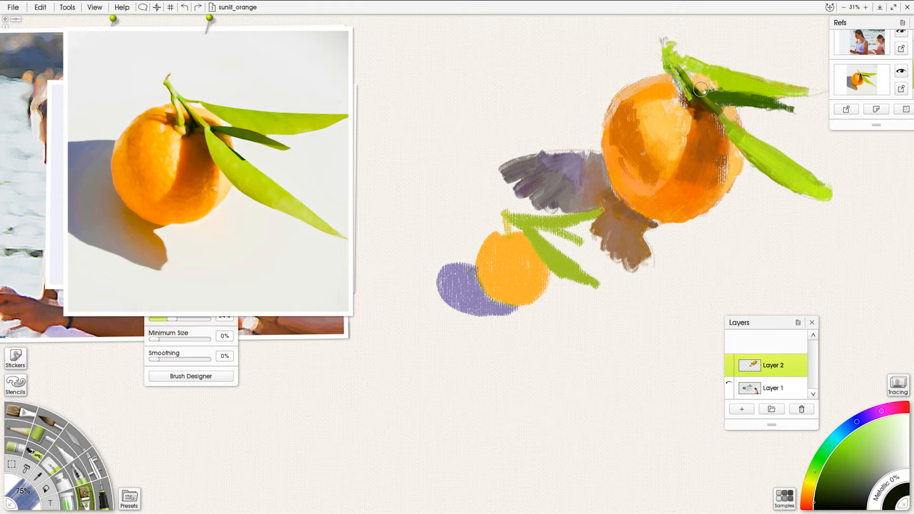
Paint the stem up to its tip and lengthen the upper leaf in sampled light green
{"action": "left_click", "coordinate": [724, 146], "text": "alt"}
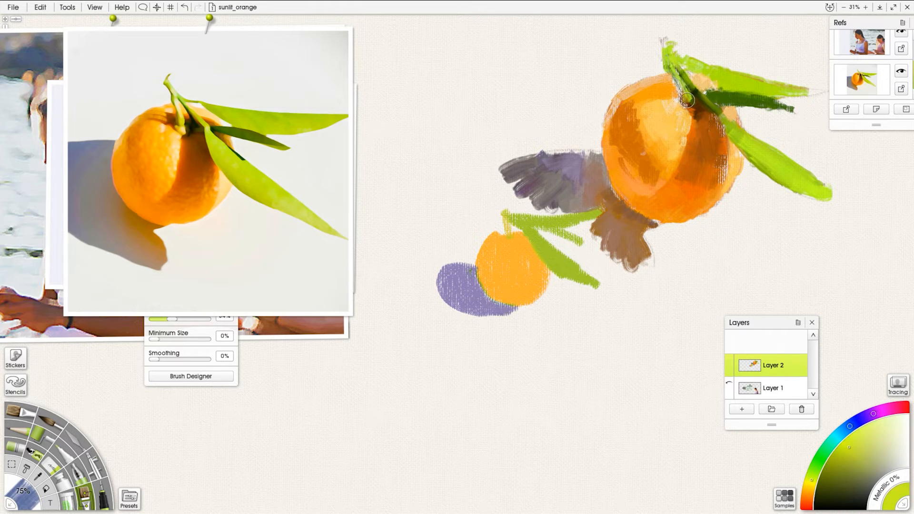
{"action": "left_click_drag", "start_coordinate": [687, 100], "coordinate": [664, 23]}
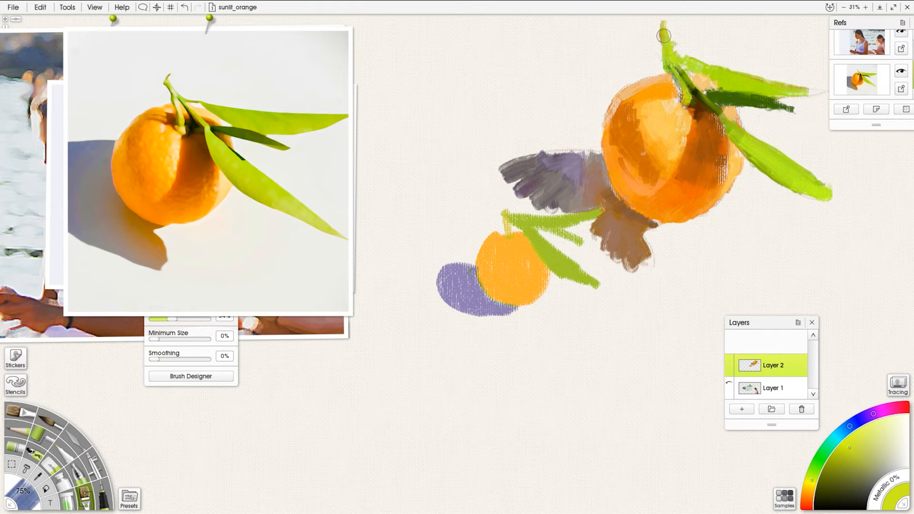
{"action": "left_click_drag", "start_coordinate": [732, 91], "coordinate": [822, 91]}
{"action": "left_click", "coordinate": [718, 102], "text": "alt"}
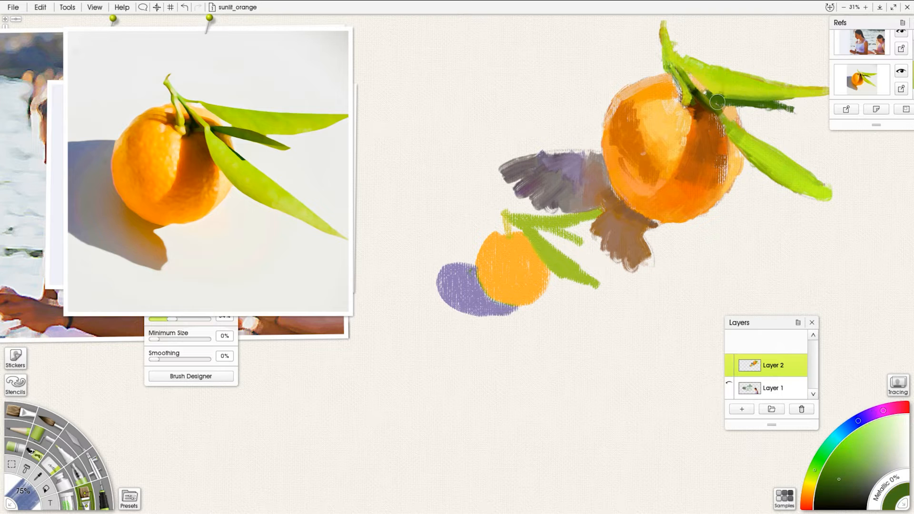
Paint a reddish-pink rim sampled from the reference along the orange's left edge, blend it inward, and undo the last stroke
{"action": "left_click", "coordinate": [609, 153], "text": "alt"}
{"action": "left_click", "coordinate": [114, 168], "text": "alt"}
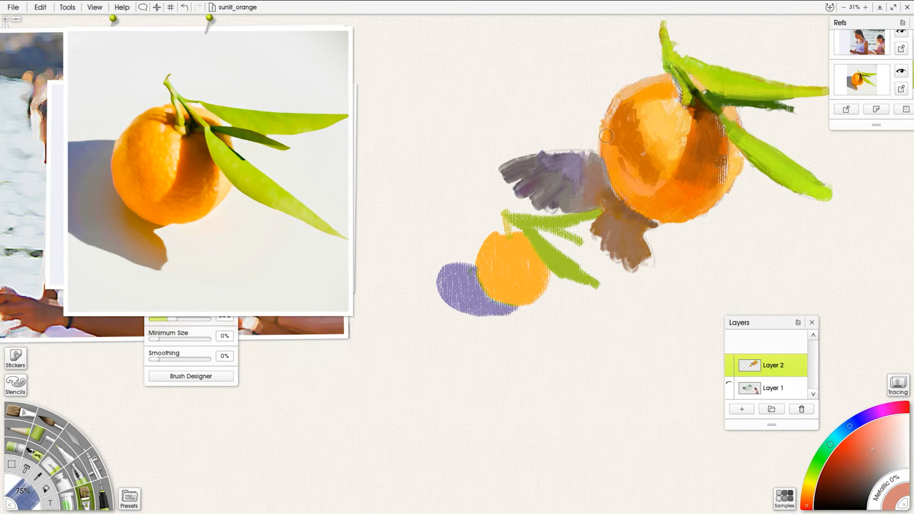
{"action": "left_click_drag", "start_coordinate": [603, 128], "coordinate": [623, 195]}
{"action": "left_click", "coordinate": [611, 159], "text": "alt"}
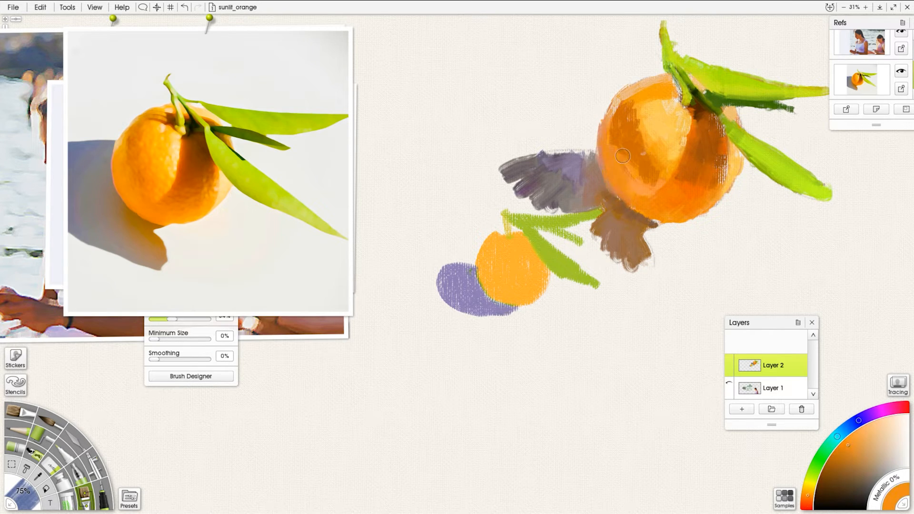
{"action": "left_click", "coordinate": [673, 200], "text": "alt"}
{"action": "left_click_drag", "start_coordinate": [639, 163], "coordinate": [636, 173]}
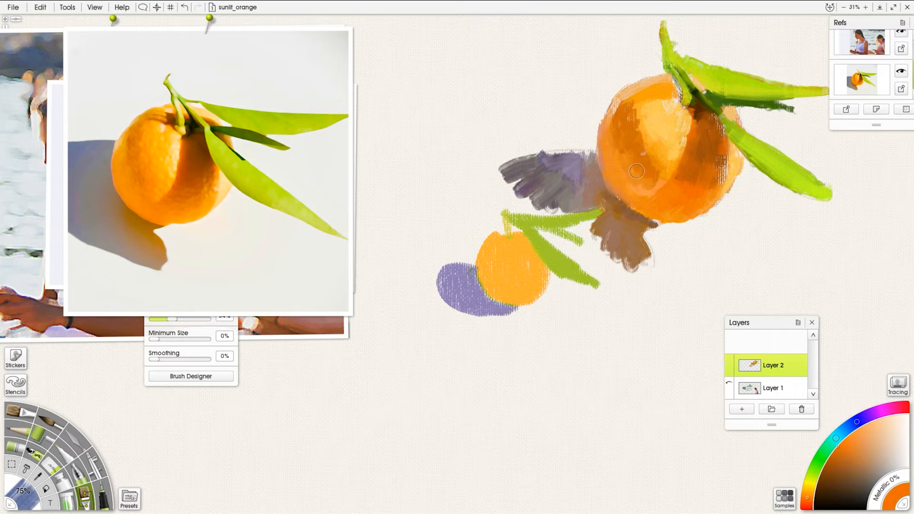
{"action": "left_click", "coordinate": [655, 156], "text": "alt"}
{"action": "key", "text": "ctrl+z"}
Blend the highlight, left side and lower shaded area of the orange with sampled light and mid oranges
{"action": "mouse_move", "coordinate": [649, 119]}
{"action": "left_mouse_down"}
{"action": "mouse_move", "coordinate": [668, 121]}
{"action": "mouse_move", "coordinate": [653, 137]}
{"action": "left_mouse_up"}
{"action": "left_click", "coordinate": [652, 126], "text": "alt"}
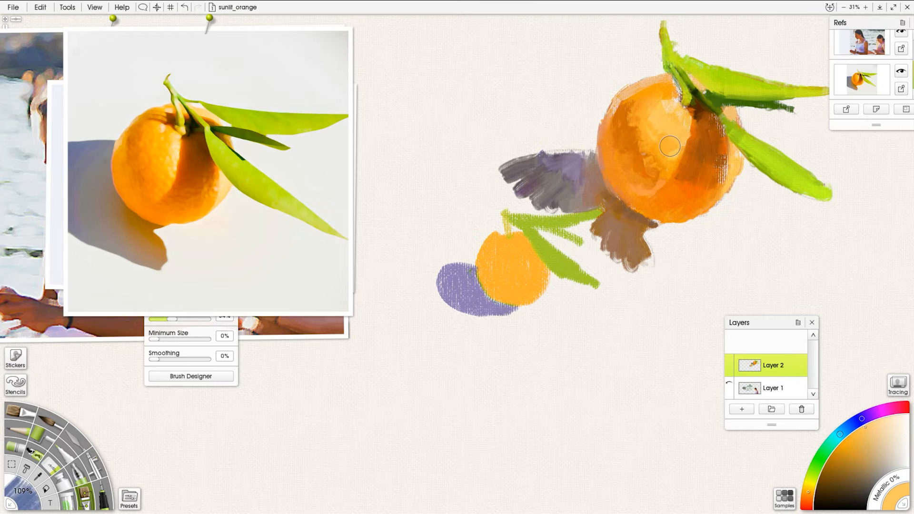
{"action": "left_click", "coordinate": [657, 179], "text": "alt"}
{"action": "left_click", "coordinate": [625, 144], "text": "alt"}
{"action": "mouse_move", "coordinate": [653, 188]}
{"action": "left_mouse_down"}
{"action": "mouse_move", "coordinate": [646, 162]}
{"action": "mouse_move", "coordinate": [610, 134]}
{"action": "left_mouse_up"}
{"action": "left_click", "coordinate": [615, 169], "text": "alt"}
{"action": "mouse_move", "coordinate": [613, 165]}
{"action": "left_mouse_down"}
{"action": "mouse_move", "coordinate": [611, 120]}
{"action": "mouse_move", "coordinate": [627, 98]}
{"action": "mouse_move", "coordinate": [638, 144]}
{"action": "left_mouse_up"}
{"action": "left_click", "coordinate": [646, 132], "text": "alt"}
{"action": "mouse_move", "coordinate": [701, 190]}
{"action": "left_mouse_down"}
{"action": "mouse_move", "coordinate": [724, 161]}
{"action": "mouse_move", "coordinate": [674, 200]}
{"action": "left_mouse_up"}
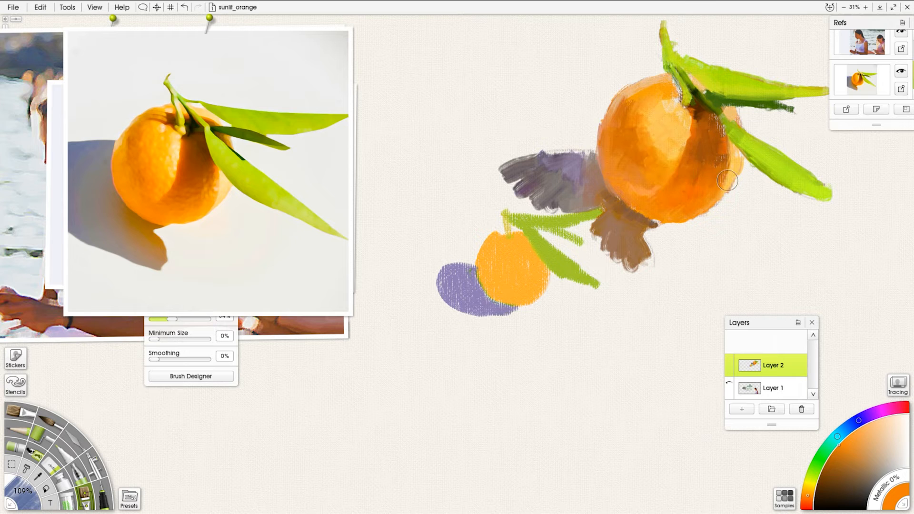
Extend the lower leaf to a pointed tip in its sampled green
{"action": "left_click", "coordinate": [805, 181], "text": "alt"}
{"action": "left_click_drag", "start_coordinate": [825, 191], "coordinate": [847, 211]}
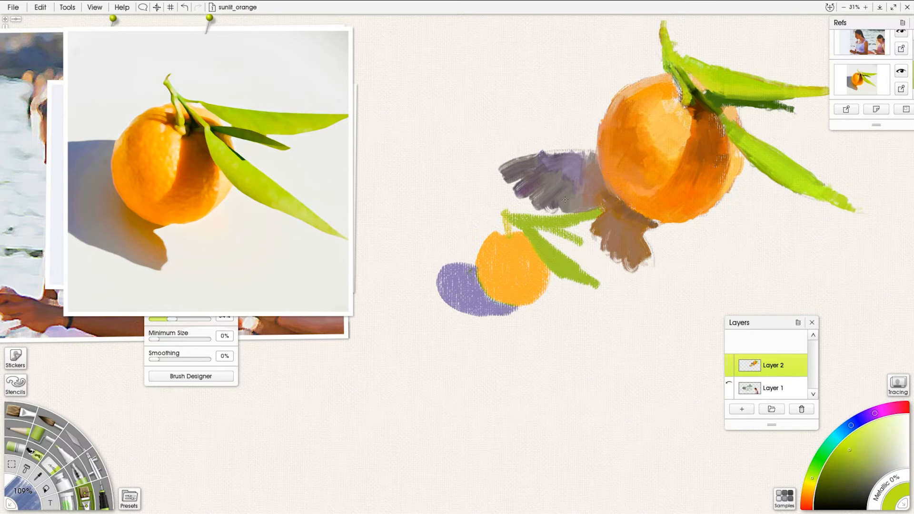
Fill in the cast shadow with grey-brown on its left part and brown on its lower lobe, sampling the reference
{"action": "left_click", "coordinate": [112, 218]}
{"action": "mouse_move", "coordinate": [532, 172]}
{"action": "left_mouse_down"}
{"action": "mouse_move", "coordinate": [492, 183]}
{"action": "mouse_move", "coordinate": [570, 210]}
{"action": "left_mouse_up"}
{"action": "mouse_move", "coordinate": [578, 229]}
{"action": "left_mouse_down"}
{"action": "mouse_move", "coordinate": [607, 232]}
{"action": "mouse_move", "coordinate": [568, 230]}
{"action": "mouse_move", "coordinate": [646, 282]}
{"action": "mouse_move", "coordinate": [630, 286]}
{"action": "left_mouse_up"}
{"action": "left_click", "coordinate": [607, 232], "text": "alt"}
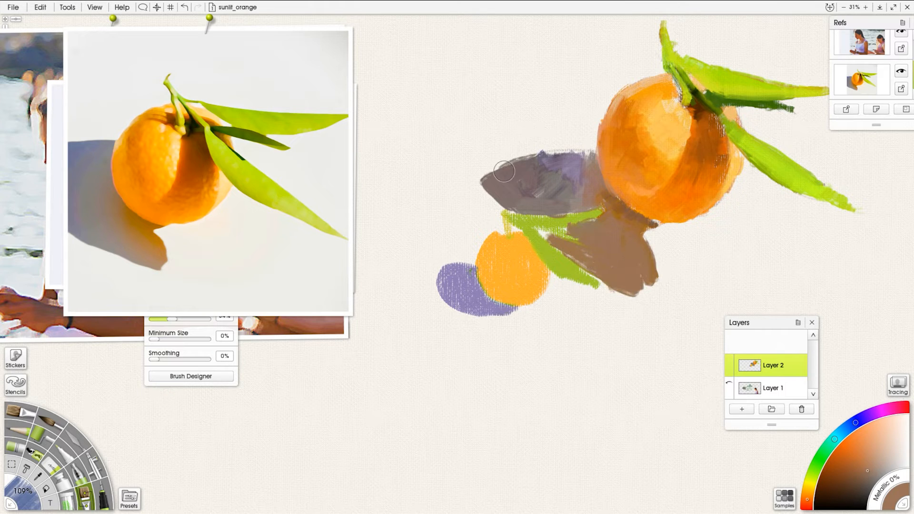
Extend the far end of the cast shadow in dark blue-violet sampled from the reference and blend it into the grey
{"action": "left_click", "coordinate": [91, 168]}
{"action": "mouse_move", "coordinate": [505, 165]}
{"action": "left_mouse_down"}
{"action": "mouse_move", "coordinate": [472, 173]}
{"action": "mouse_move", "coordinate": [501, 210]}
{"action": "left_mouse_up"}
{"action": "left_click", "coordinate": [478, 181], "text": "alt"}
{"action": "mouse_move", "coordinate": [476, 177]}
{"action": "left_mouse_down"}
{"action": "mouse_move", "coordinate": [468, 179]}
{"action": "mouse_move", "coordinate": [514, 198]}
{"action": "left_mouse_up"}
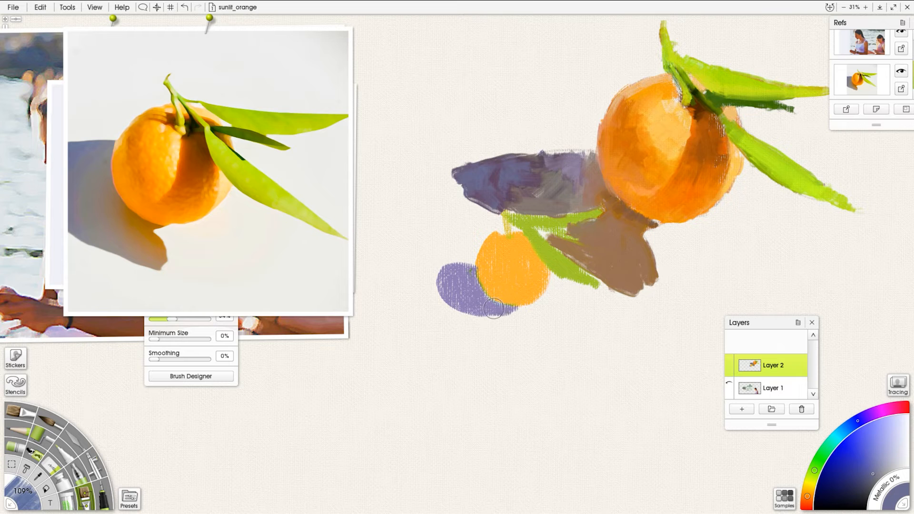
Switch to the oil brush, lower its stiffness to 71% and increase its paint depth
{"action": "left_click", "coordinate": [20, 412]}
{"action": "left_click", "coordinate": [163, 299]}
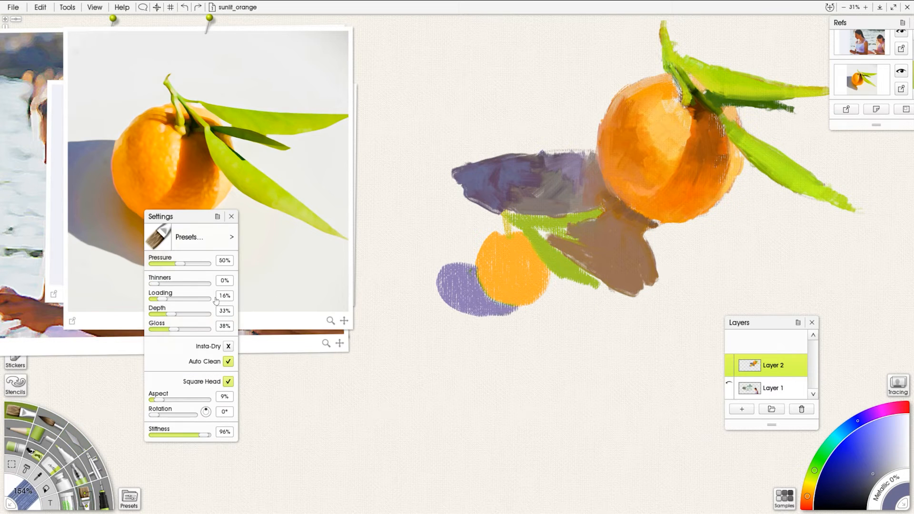
{"action": "left_click_drag", "start_coordinate": [204, 436], "coordinate": [191, 435]}
{"action": "left_click_drag", "start_coordinate": [171, 314], "coordinate": [178, 314]}
Try oil brush strokes below the colour study and on the orange's shaded side, undoing each of them
{"action": "mouse_move", "coordinate": [474, 320]}
{"action": "left_mouse_down"}
{"action": "mouse_move", "coordinate": [480, 387]}
{"action": "mouse_move", "coordinate": [500, 388]}
{"action": "left_mouse_up"}
{"action": "key", "text": "ctrl+z"}
{"action": "key", "text": "ctrl+z"}
{"action": "left_click", "coordinate": [194, 161]}
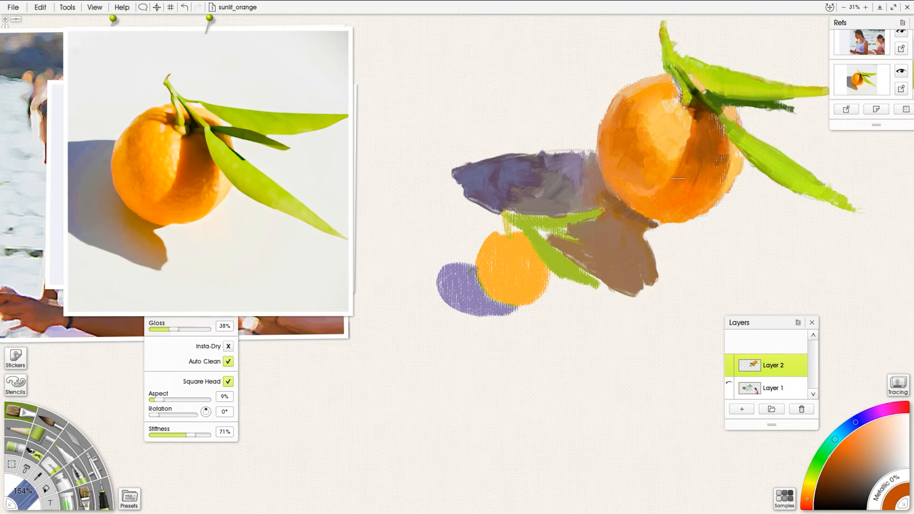
{"action": "left_click_drag", "start_coordinate": [678, 179], "coordinate": [661, 213]}
{"action": "key", "text": "ctrl+z"}
Paint the base of the lower leaf up to the stem and touch up the leaves with sampled greens
{"action": "left_click", "coordinate": [252, 181]}
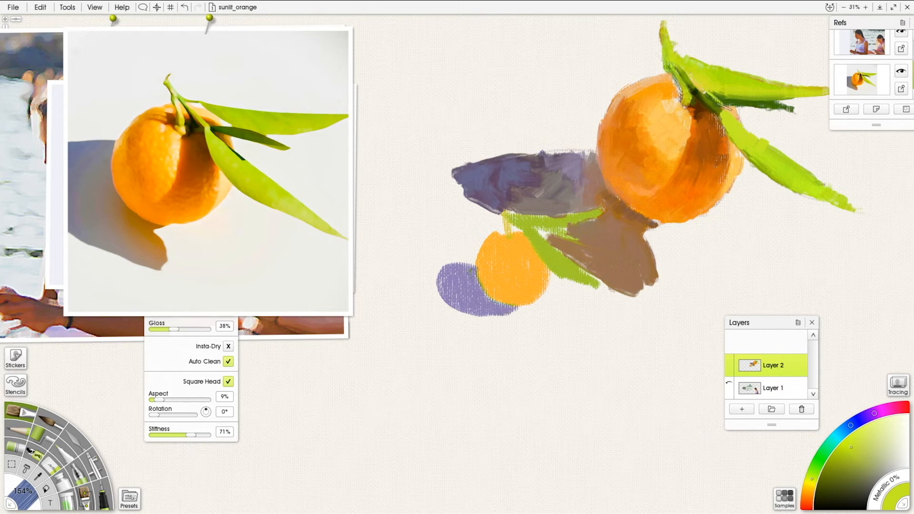
{"action": "left_click", "coordinate": [739, 103], "text": "alt"}
{"action": "left_click_drag", "start_coordinate": [729, 104], "coordinate": [703, 88]}
{"action": "left_click", "coordinate": [730, 90], "text": "alt"}
{"action": "left_click", "coordinate": [726, 115], "text": "alt"}
{"action": "left_click", "coordinate": [688, 102], "text": "alt"}
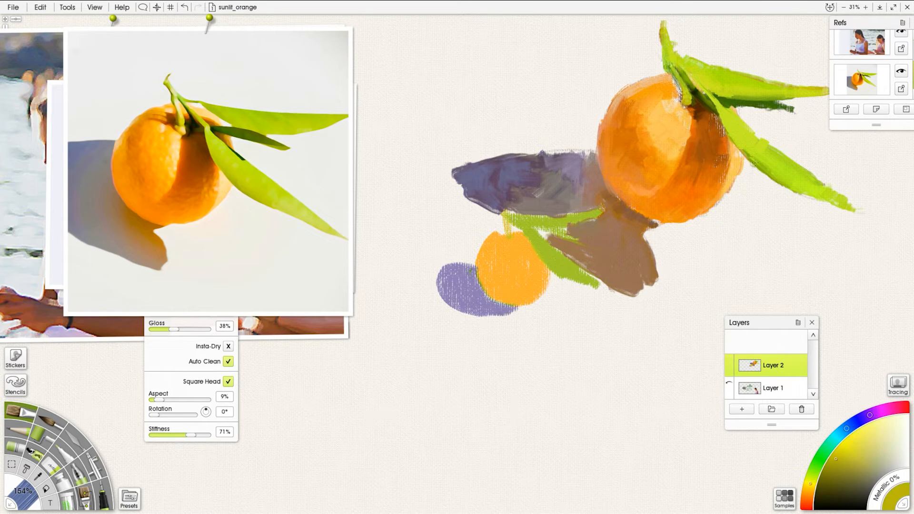
{"action": "left_click", "coordinate": [784, 177], "text": "alt"}
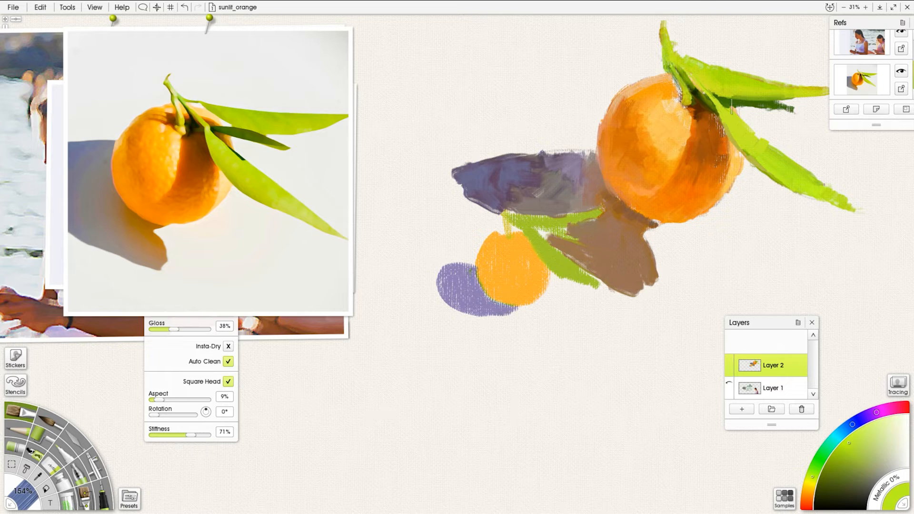
Dab pale yellow-orange highlights onto the orange's lit side using colours sampled from the painting and lightened
{"action": "left_click", "coordinate": [686, 114], "text": "alt"}
{"action": "left_click", "coordinate": [865, 426]}
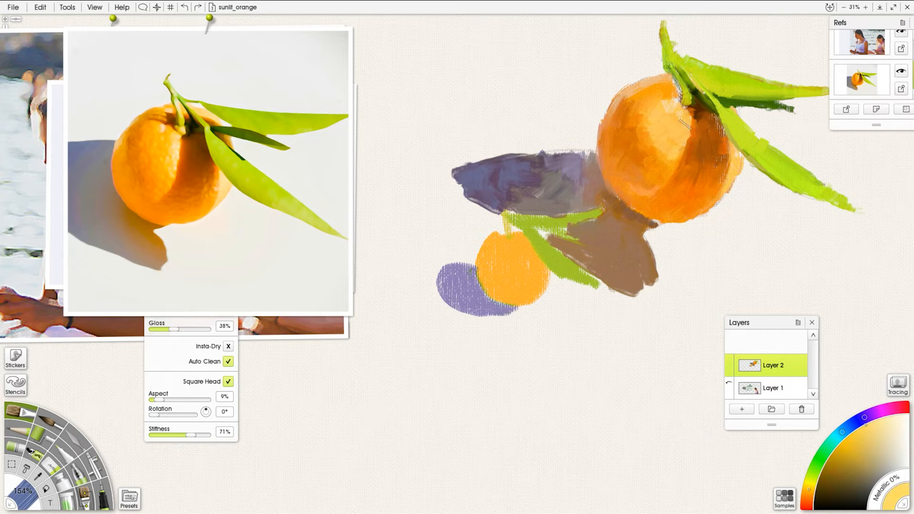
{"action": "left_click", "coordinate": [686, 127], "text": "alt"}
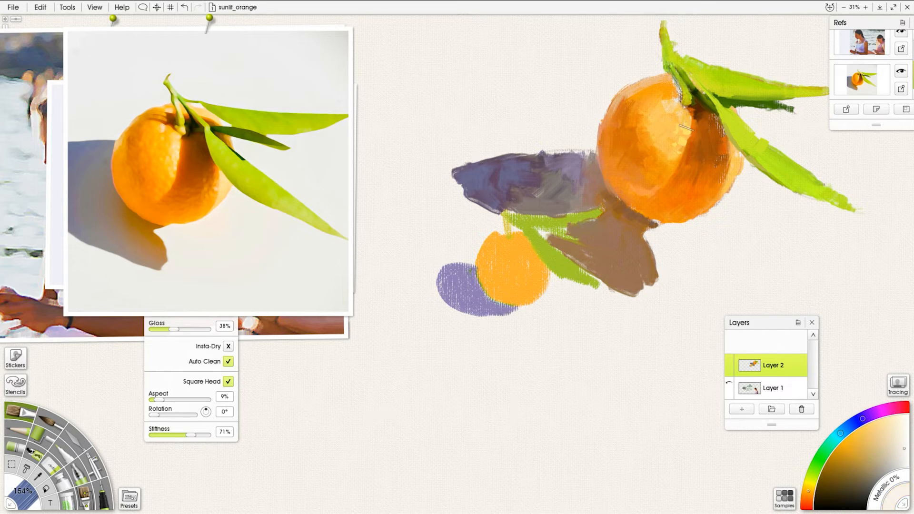
Switch to the palette knife, smudge the orange's highlight, undo that smear, and work the knife across the fruit's lower part
{"action": "left_click", "coordinate": [77, 438]}
{"action": "left_click", "coordinate": [230, 256]}
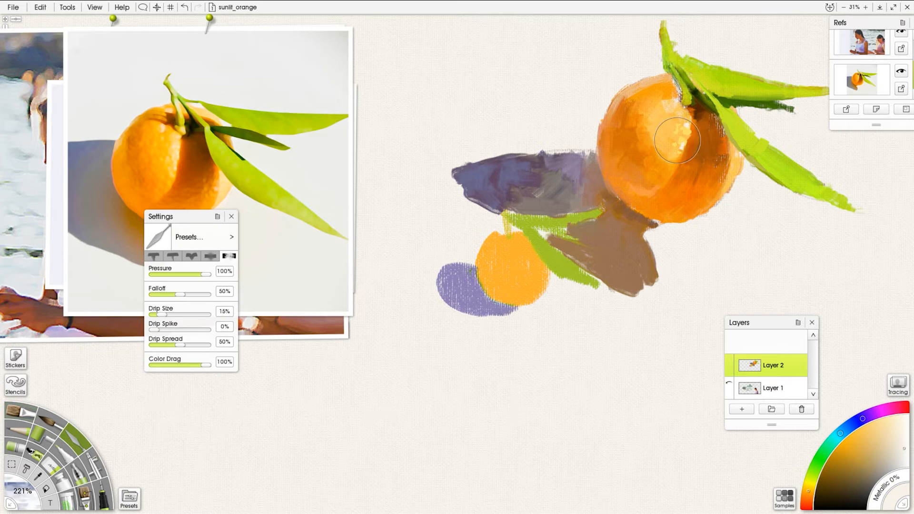
{"action": "left_click_drag", "start_coordinate": [670, 159], "coordinate": [671, 153]}
{"action": "key", "text": "ctrl+z"}
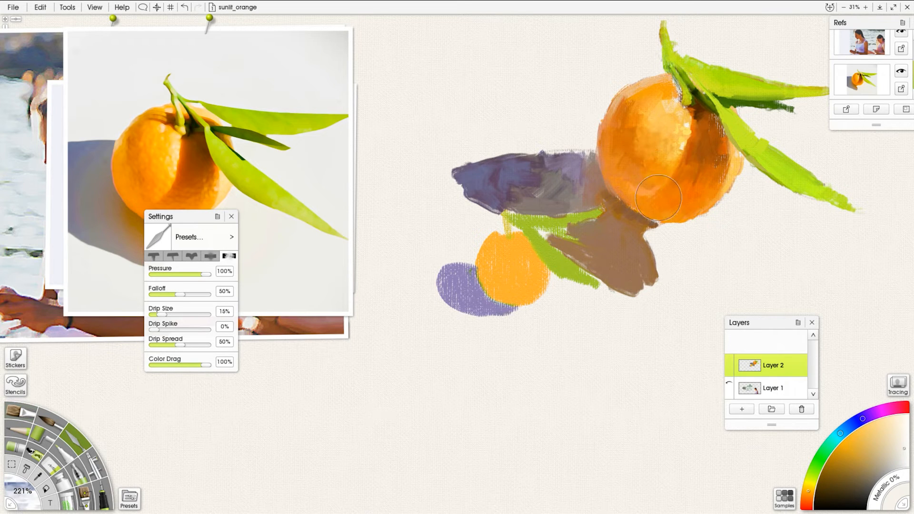
{"action": "left_click", "coordinate": [630, 198], "text": "alt"}
{"action": "mouse_move", "coordinate": [631, 198]}
{"action": "left_mouse_down"}
{"action": "mouse_move", "coordinate": [696, 217]}
{"action": "mouse_move", "coordinate": [679, 208]}
{"action": "mouse_move", "coordinate": [707, 179]}
{"action": "mouse_move", "coordinate": [686, 244]}
{"action": "mouse_move", "coordinate": [684, 223]}
{"action": "mouse_move", "coordinate": [716, 181]}
{"action": "left_mouse_up"}
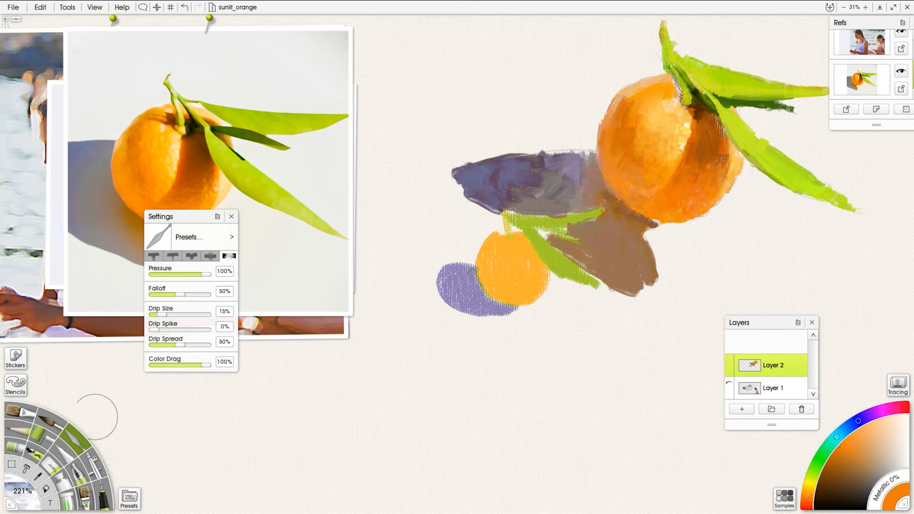
Switch back to the oil brush and examine the colour study and cast shadow at 50% zoom
{"action": "left_click", "coordinate": [22, 411]}
{"action": "key", "text": "plus"}
{"action": "key", "text": "minus"}
{"action": "key", "text": "plus"}
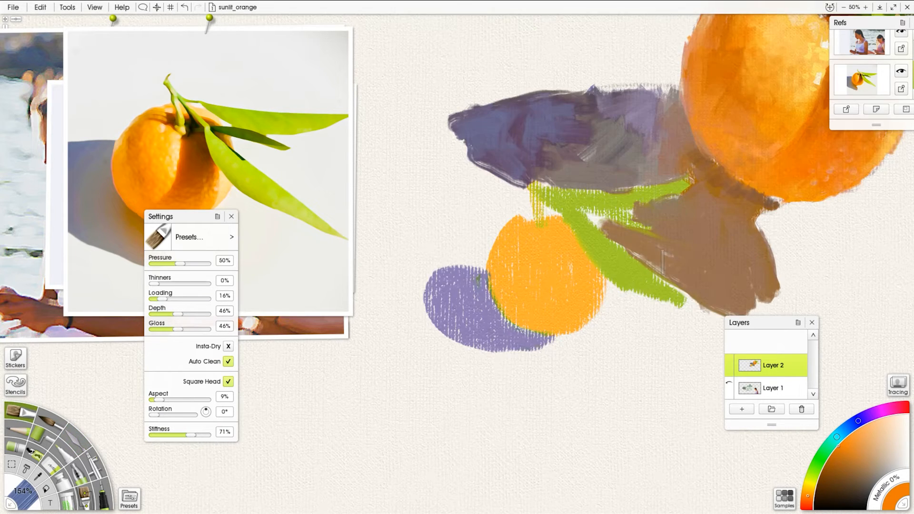
{"action": "mouse_move", "coordinate": [739, 157]}
{"action": "left_mouse_down"}
{"action": "mouse_move", "coordinate": [624, 271]}
{"action": "mouse_move", "coordinate": [543, 316]}
{"action": "mouse_move", "coordinate": [495, 313]}
{"action": "left_mouse_up"}
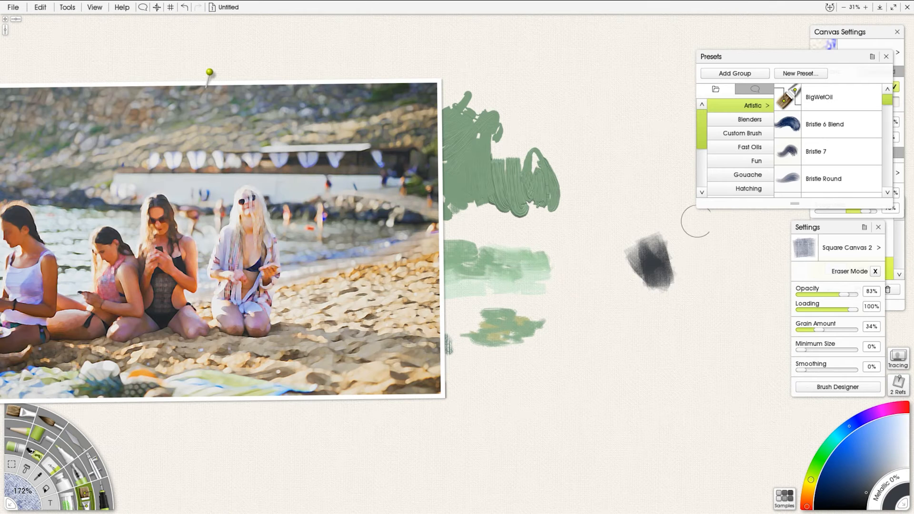
Undo the last dark test stroke and select the Filbert_1 custom brush
{"action": "key", "text": "ctrl+z"}
{"action": "left_click", "coordinate": [875, 248]}
{"action": "mouse_move", "coordinate": [837, 291]}
{"action": "left_click", "coordinate": [747, 328]}
Enlarge the beach reference on the woman in the white top and block in her dark hair
{"action": "left_click_drag", "start_coordinate": [673, 265], "coordinate": [694, 281]}
{"action": "mouse_move", "coordinate": [423, 402]}
{"action": "left_mouse_down"}
{"action": "mouse_move", "coordinate": [436, 381]}
{"action": "mouse_move", "coordinate": [209, 329]}
{"action": "mouse_move", "coordinate": [476, 356]}
{"action": "left_mouse_up"}
{"action": "mouse_move", "coordinate": [687, 247]}
{"action": "left_mouse_down"}
{"action": "mouse_move", "coordinate": [666, 259]}
{"action": "mouse_move", "coordinate": [697, 250]}
{"action": "mouse_move", "coordinate": [668, 291]}
{"action": "mouse_move", "coordinate": [709, 276]}
{"action": "mouse_move", "coordinate": [718, 299]}
{"action": "mouse_move", "coordinate": [710, 302]}
{"action": "mouse_move", "coordinate": [729, 328]}
{"action": "mouse_move", "coordinate": [646, 274]}
{"action": "mouse_move", "coordinate": [676, 284]}
{"action": "mouse_move", "coordinate": [664, 292]}
{"action": "mouse_move", "coordinate": [679, 303]}
{"action": "mouse_move", "coordinate": [664, 323]}
{"action": "mouse_move", "coordinate": [678, 329]}
{"action": "mouse_move", "coordinate": [699, 297]}
{"action": "mouse_move", "coordinate": [685, 339]}
{"action": "mouse_move", "coordinate": [706, 311]}
{"action": "mouse_move", "coordinate": [684, 303]}
{"action": "mouse_move", "coordinate": [698, 265]}
{"action": "mouse_move", "coordinate": [689, 290]}
{"action": "mouse_move", "coordinate": [653, 281]}
{"action": "mouse_move", "coordinate": [663, 318]}
{"action": "mouse_move", "coordinate": [672, 308]}
{"action": "mouse_move", "coordinate": [662, 323]}
{"action": "mouse_move", "coordinate": [674, 329]}
{"action": "mouse_move", "coordinate": [665, 301]}
{"action": "mouse_move", "coordinate": [691, 345]}
{"action": "mouse_move", "coordinate": [709, 335]}
{"action": "mouse_move", "coordinate": [697, 326]}
{"action": "mouse_move", "coordinate": [702, 301]}
{"action": "mouse_move", "coordinate": [714, 298]}
{"action": "mouse_move", "coordinate": [699, 294]}
{"action": "mouse_move", "coordinate": [672, 322]}
{"action": "mouse_move", "coordinate": [679, 304]}
{"action": "mouse_move", "coordinate": [658, 291]}
{"action": "left_mouse_up"}
Paint the woman's face under the hair in browns and oranges, mixing sampled colours with a lighter orange
{"action": "left_click", "coordinate": [221, 218]}
{"action": "left_click", "coordinate": [843, 479]}
{"action": "left_click", "coordinate": [670, 312], "text": "alt"}
{"action": "left_click", "coordinate": [677, 318], "text": "alt"}
{"action": "left_click", "coordinate": [710, 314], "text": "alt"}
{"action": "left_click", "coordinate": [693, 319], "text": "alt"}
{"action": "left_click", "coordinate": [850, 452]}
{"action": "left_click", "coordinate": [864, 432]}
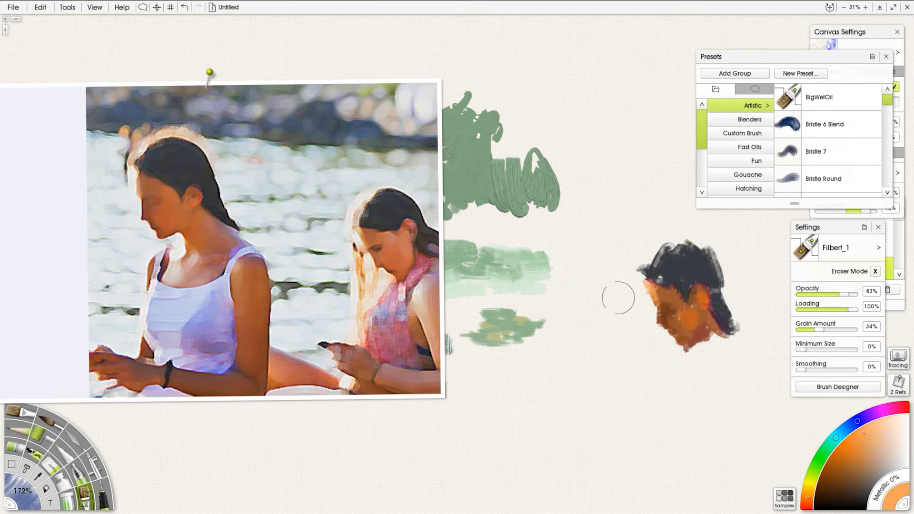
Extend the dark hair behind the head and across the crown with the colour sampled from the reference hair
{"action": "left_click", "coordinate": [217, 203]}
{"action": "mouse_move", "coordinate": [734, 313]}
{"action": "left_mouse_down"}
{"action": "mouse_move", "coordinate": [722, 286]}
{"action": "mouse_move", "coordinate": [740, 330]}
{"action": "left_mouse_up"}
{"action": "mouse_move", "coordinate": [676, 268]}
{"action": "left_mouse_down"}
{"action": "mouse_move", "coordinate": [697, 271]}
{"action": "mouse_move", "coordinate": [653, 258]}
{"action": "mouse_move", "coordinate": [642, 267]}
{"action": "mouse_move", "coordinate": [663, 273]}
{"action": "mouse_move", "coordinate": [680, 246]}
{"action": "mouse_move", "coordinate": [704, 256]}
{"action": "mouse_move", "coordinate": [667, 245]}
{"action": "mouse_move", "coordinate": [648, 264]}
{"action": "mouse_move", "coordinate": [679, 242]}
{"action": "mouse_move", "coordinate": [731, 270]}
{"action": "left_mouse_up"}
Reduce the Filbert brush to 115% and paint a peach rim light over the crown and along the face
{"action": "left_click", "coordinate": [810, 487]}
{"action": "left_click", "coordinate": [862, 428]}
{"action": "left_click", "coordinate": [808, 498]}
{"action": "left_click", "coordinate": [882, 420]}
{"action": "key", "text": "bracketleft"}
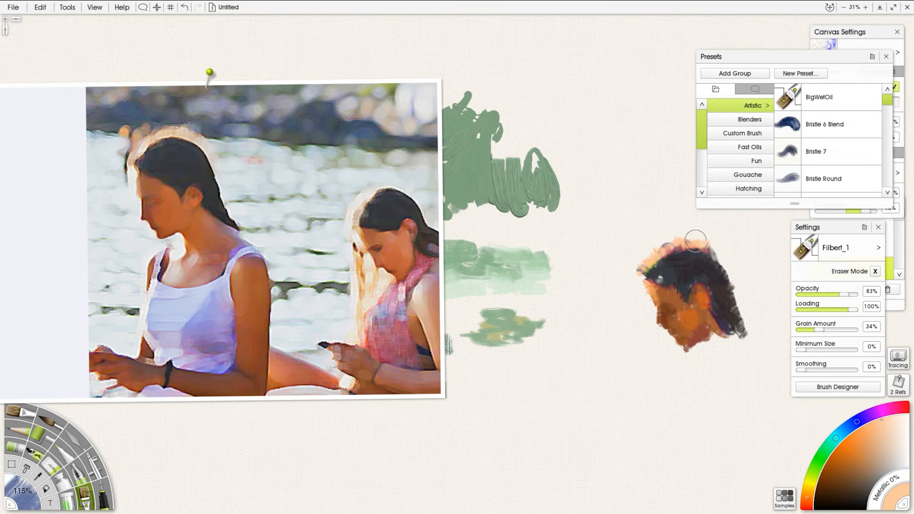
{"action": "left_click_drag", "start_coordinate": [698, 241], "coordinate": [724, 262]}
{"action": "left_click", "coordinate": [894, 420]}
{"action": "left_click_drag", "start_coordinate": [642, 274], "coordinate": [650, 300]}
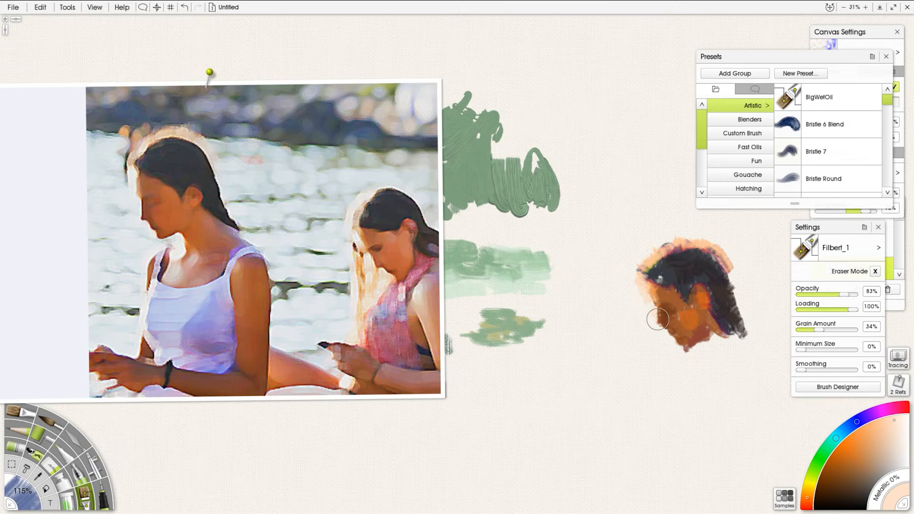
Touch up the hair and face with sampled tones and paint pale green background on both sides of the head
{"action": "left_click", "coordinate": [685, 289], "text": "alt"}
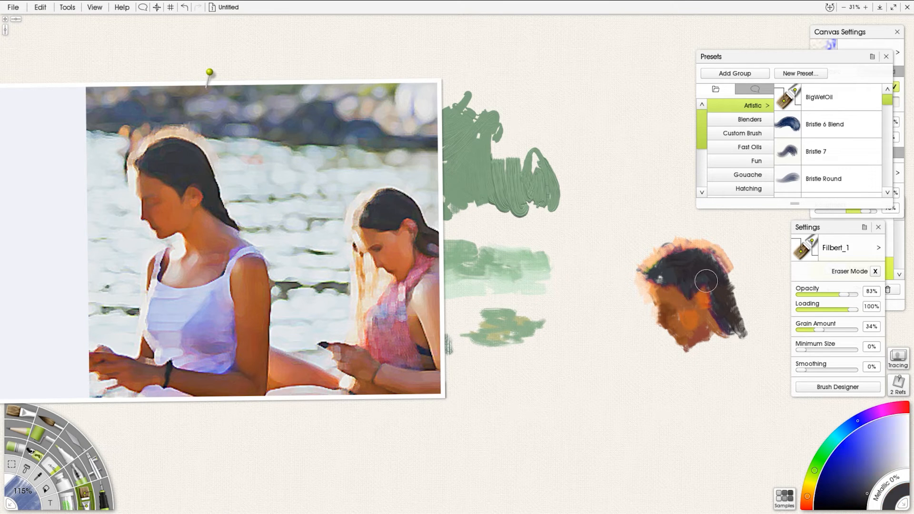
{"action": "left_click", "coordinate": [685, 304], "text": "alt"}
{"action": "left_click", "coordinate": [542, 286], "text": "alt"}
{"action": "mouse_move", "coordinate": [636, 310]}
{"action": "left_mouse_down"}
{"action": "mouse_move", "coordinate": [611, 307]}
{"action": "mouse_move", "coordinate": [635, 285]}
{"action": "mouse_move", "coordinate": [641, 303]}
{"action": "left_mouse_up"}
{"action": "mouse_move", "coordinate": [739, 285]}
{"action": "left_mouse_down"}
{"action": "mouse_move", "coordinate": [739, 256]}
{"action": "mouse_move", "coordinate": [716, 241]}
{"action": "left_mouse_up"}
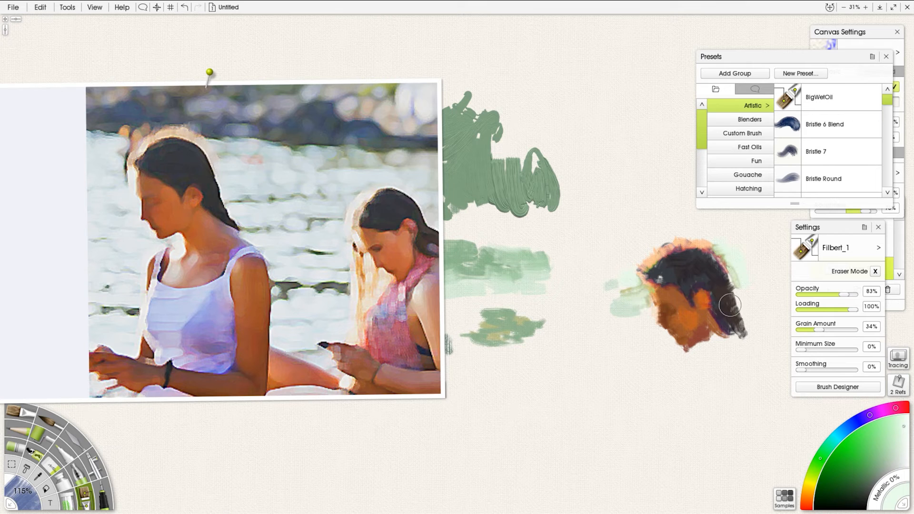
Refine the face's front edge and add pale sampled background tones below the chin and behind the hair
{"action": "left_click", "coordinate": [666, 331], "text": "alt"}
{"action": "left_click", "coordinate": [664, 329], "text": "alt"}
{"action": "left_click", "coordinate": [654, 332], "text": "alt"}
{"action": "left_click_drag", "start_coordinate": [667, 304], "coordinate": [651, 311]}
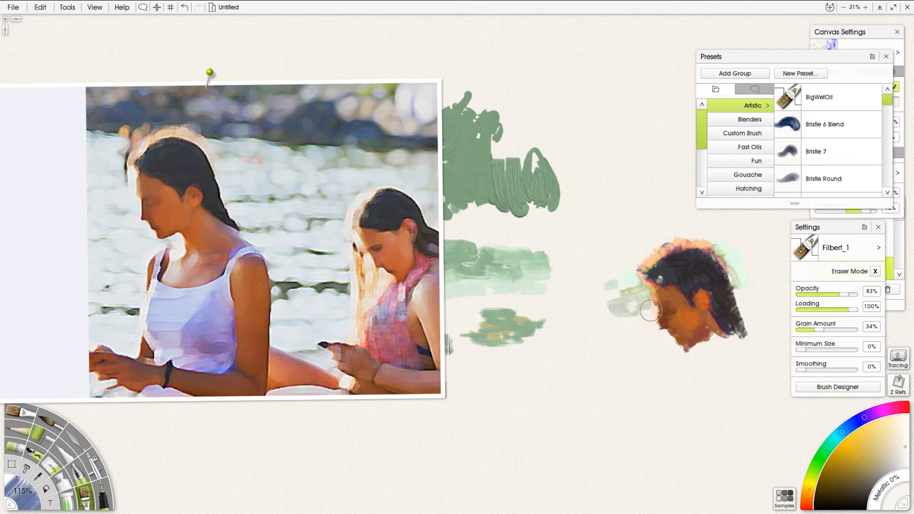
{"action": "left_click", "coordinate": [665, 340], "text": "alt"}
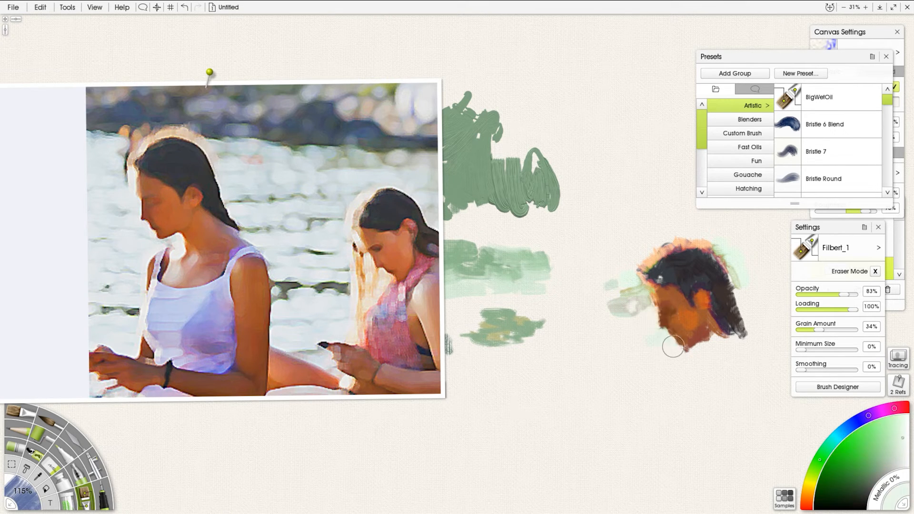
{"action": "left_click", "coordinate": [740, 265], "text": "alt"}
{"action": "mouse_move", "coordinate": [744, 261]}
{"action": "left_mouse_down"}
{"action": "mouse_move", "coordinate": [714, 230]}
{"action": "mouse_move", "coordinate": [741, 285]}
{"action": "left_mouse_up"}
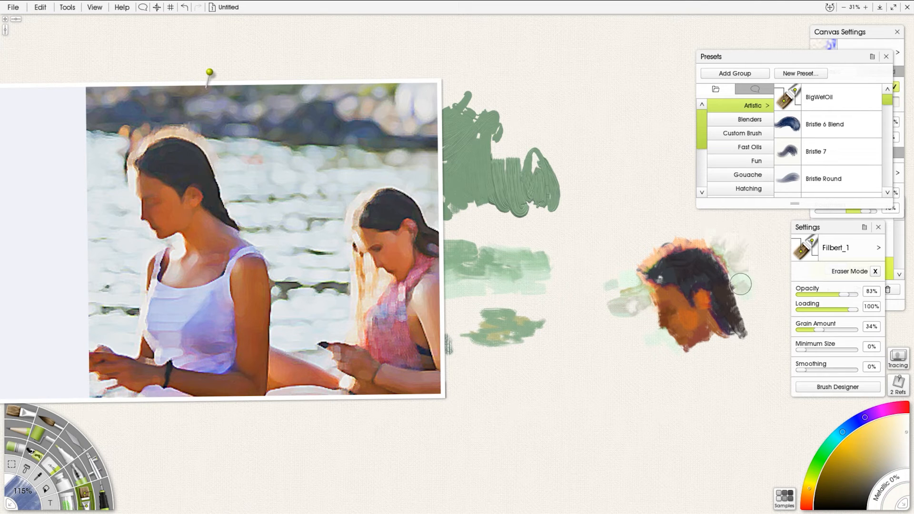
Paint the neck in orange-brown and block in the shoulder with a muted rose
{"action": "left_click_drag", "start_coordinate": [689, 353], "coordinate": [726, 348]}
{"action": "left_click", "coordinate": [706, 334], "text": "alt"}
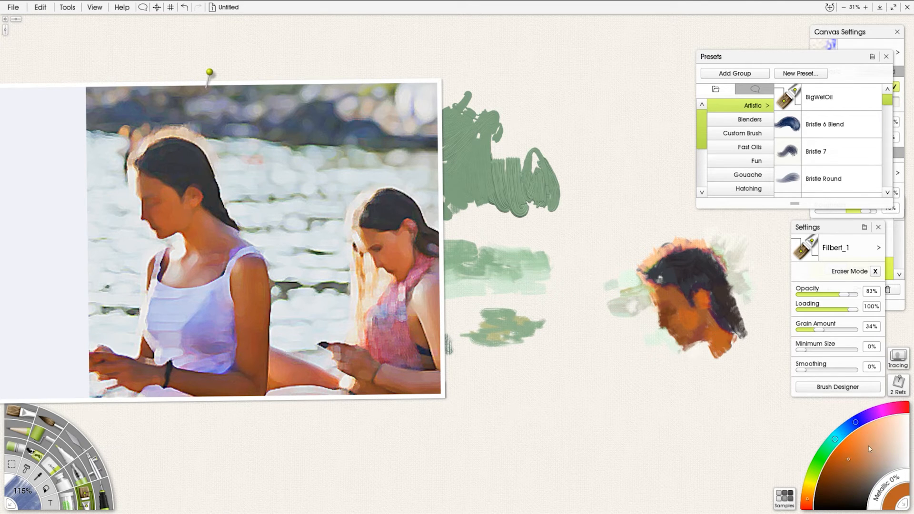
{"action": "mouse_move", "coordinate": [870, 448]}
{"action": "left_mouse_down"}
{"action": "mouse_move", "coordinate": [860, 473]}
{"action": "mouse_move", "coordinate": [872, 467]}
{"action": "left_mouse_up"}
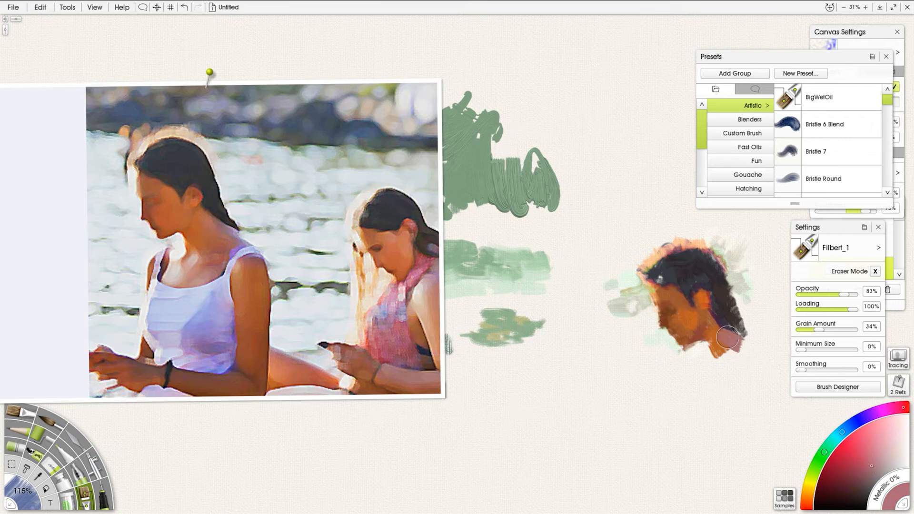
{"action": "mouse_move", "coordinate": [745, 343]}
{"action": "left_mouse_down"}
{"action": "mouse_move", "coordinate": [722, 374]}
{"action": "mouse_move", "coordinate": [745, 378]}
{"action": "mouse_move", "coordinate": [730, 390]}
{"action": "left_mouse_up"}
Pick warmer reds and a pale peach, and paint the light area of the chest and shoulder
{"action": "left_click", "coordinate": [908, 407]}
{"action": "left_click", "coordinate": [867, 466]}
{"action": "left_click", "coordinate": [808, 503]}
{"action": "left_click", "coordinate": [866, 466]}
{"action": "left_click", "coordinate": [863, 437]}
{"action": "left_click", "coordinate": [886, 442]}
{"action": "left_click", "coordinate": [901, 436]}
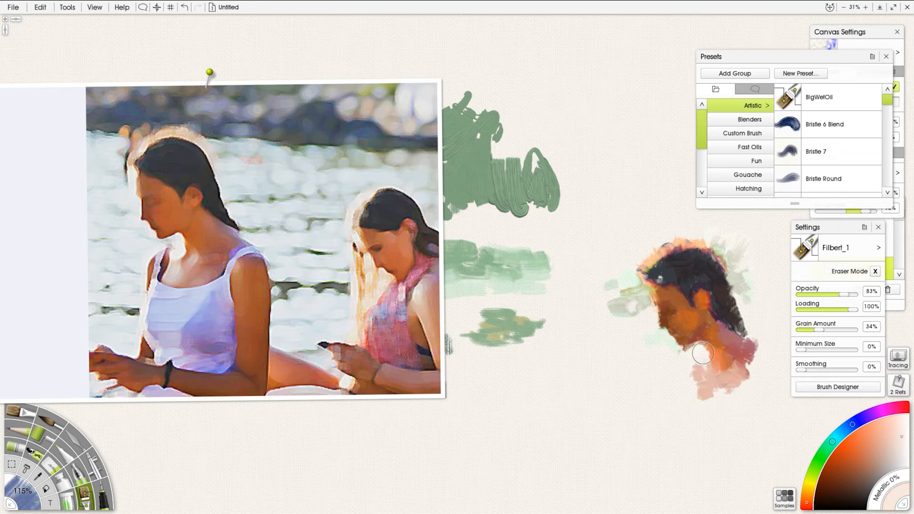
{"action": "mouse_move", "coordinate": [703, 354]}
{"action": "left_mouse_down"}
{"action": "mouse_move", "coordinate": [705, 362]}
{"action": "mouse_move", "coordinate": [752, 365]}
{"action": "mouse_move", "coordinate": [768, 347]}
{"action": "left_mouse_up"}
Reduce the Filbert brush to 92% and paint dark red-brown accents at the sides of the chest
{"action": "left_click", "coordinate": [808, 510]}
{"action": "left_click", "coordinate": [883, 443]}
{"action": "left_click", "coordinate": [871, 439]}
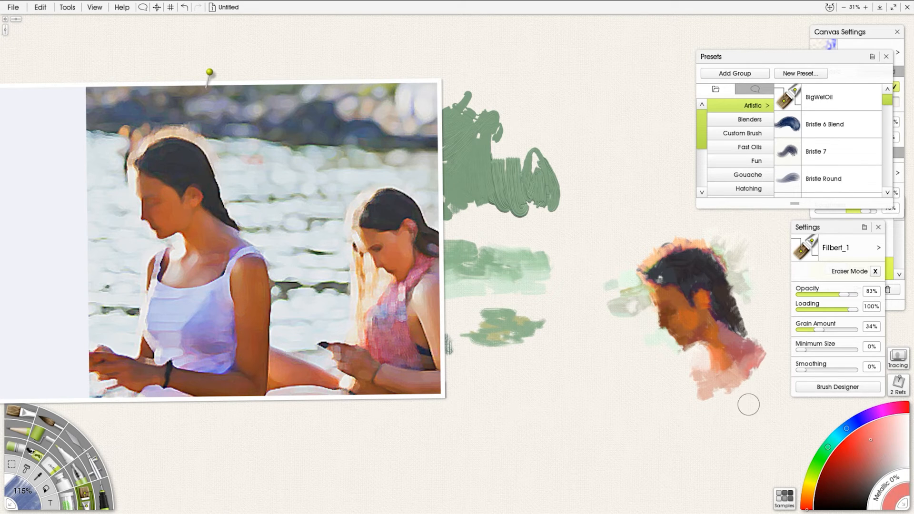
{"action": "left_click", "coordinate": [850, 493]}
{"action": "left_click", "coordinate": [852, 479]}
{"action": "left_click_drag", "start_coordinate": [689, 365], "coordinate": [688, 383]}
{"action": "key", "text": "ctrl+z"}
{"action": "key", "text": "["}
{"action": "left_click_drag", "start_coordinate": [744, 381], "coordinate": [745, 402]}
Block in the straps and body of the woman's top with pale lavender and grey-violet
{"action": "left_click", "coordinate": [890, 410]}
{"action": "left_click", "coordinate": [898, 458]}
{"action": "left_click_drag", "start_coordinate": [693, 420], "coordinate": [743, 410]}
{"action": "mouse_move", "coordinate": [705, 408]}
{"action": "left_mouse_down"}
{"action": "mouse_move", "coordinate": [680, 378]}
{"action": "mouse_move", "coordinate": [685, 420]}
{"action": "mouse_move", "coordinate": [735, 419]}
{"action": "mouse_move", "coordinate": [760, 387]}
{"action": "mouse_move", "coordinate": [720, 434]}
{"action": "left_mouse_up"}
{"action": "left_click", "coordinate": [855, 423]}
{"action": "left_click", "coordinate": [870, 416]}
{"action": "left_click", "coordinate": [890, 459]}
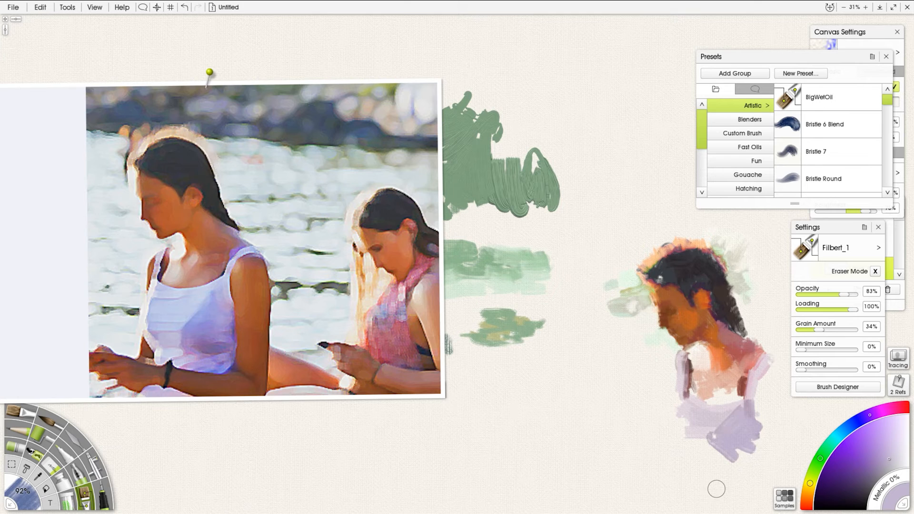
Switch to the oil brush and try strokes on the blank canvas beside the figure, undoing both
{"action": "left_click", "coordinate": [20, 412]}
{"action": "left_click_drag", "start_coordinate": [566, 403], "coordinate": [620, 403]}
{"action": "left_click_drag", "start_coordinate": [586, 347], "coordinate": [593, 399]}
{"action": "key", "text": "ctrl+z"}
{"action": "key", "text": "ctrl+z"}
Move the brush settings beside the reference and set thinners to 5%, loading to 6%, aspect to 9% and stiffness to 54%
{"action": "left_click_drag", "start_coordinate": [824, 227], "coordinate": [483, 167]}
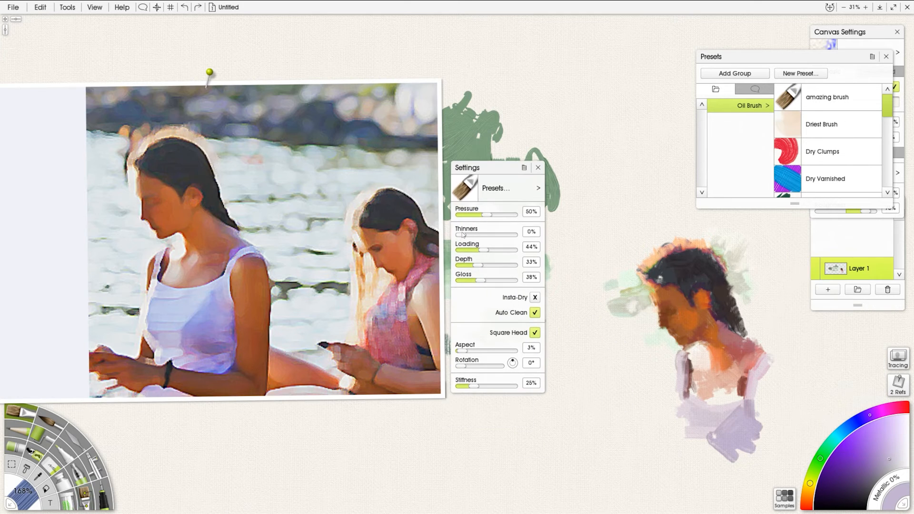
{"action": "left_click_drag", "start_coordinate": [485, 252], "coordinate": [460, 250]}
{"action": "left_click_drag", "start_coordinate": [474, 386], "coordinate": [489, 386]}
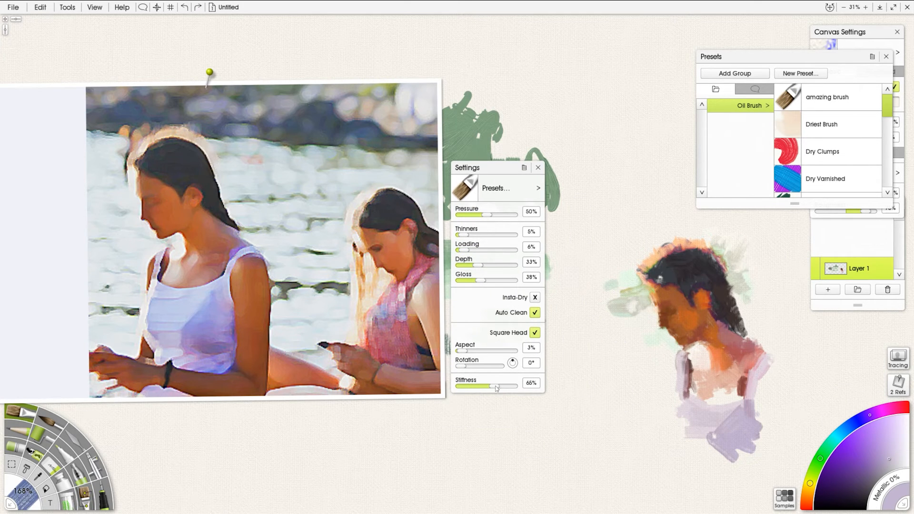
Paint the body of the top with the oil brush, adding light lavender over the front and violet on the shaded side
{"action": "left_click_drag", "start_coordinate": [721, 411], "coordinate": [706, 449]}
{"action": "left_click_drag", "start_coordinate": [713, 461], "coordinate": [735, 456]}
{"action": "left_click", "coordinate": [901, 441]}
{"action": "mouse_move", "coordinate": [710, 427]}
{"action": "left_mouse_down"}
{"action": "mouse_move", "coordinate": [705, 450]}
{"action": "mouse_move", "coordinate": [707, 435]}
{"action": "mouse_move", "coordinate": [684, 435]}
{"action": "left_mouse_up"}
{"action": "left_click", "coordinate": [868, 417]}
{"action": "left_click_drag", "start_coordinate": [734, 403], "coordinate": [685, 412]}
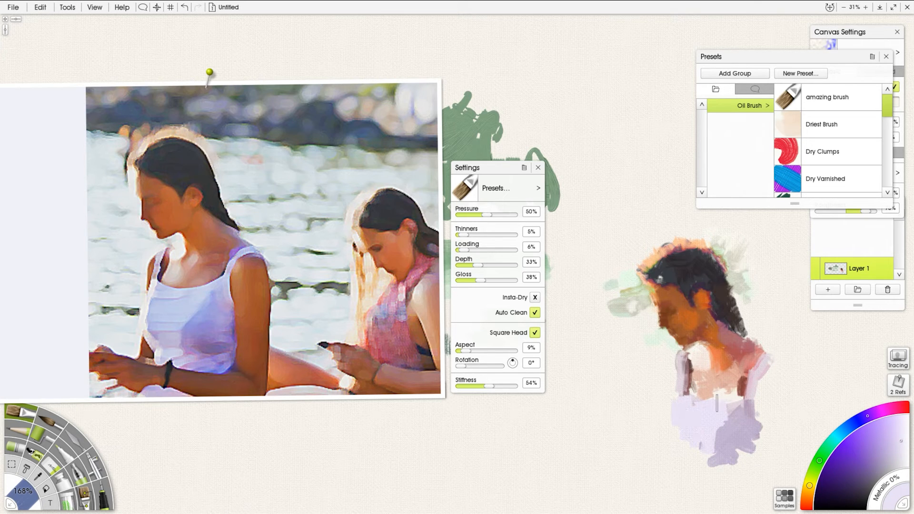
Extend the dark braid down to the shoulder with sampled hair colours, raising the oil brush's stiffness to 96%
{"action": "left_click", "coordinate": [737, 318], "text": "alt"}
{"action": "left_click", "coordinate": [742, 291], "text": "alt"}
{"action": "left_click_drag", "start_coordinate": [737, 312], "coordinate": [760, 338]}
{"action": "left_click_drag", "start_coordinate": [489, 386], "coordinate": [511, 386]}
{"action": "left_click_drag", "start_coordinate": [730, 282], "coordinate": [739, 321]}
{"action": "left_click", "coordinate": [724, 282], "text": "alt"}
{"action": "left_click_drag", "start_coordinate": [726, 265], "coordinate": [743, 309]}
{"action": "mouse_move", "coordinate": [734, 274]}
{"action": "left_mouse_down"}
{"action": "mouse_move", "coordinate": [759, 341]}
{"action": "mouse_move", "coordinate": [744, 307]}
{"action": "mouse_move", "coordinate": [755, 266]}
{"action": "mouse_move", "coordinate": [755, 299]}
{"action": "left_mouse_up"}
Paint pale green and cream background strokes around the face and hair using colours sampled from the painting
{"action": "left_click", "coordinate": [754, 286], "text": "alt"}
{"action": "left_click", "coordinate": [645, 329], "text": "alt"}
{"action": "left_click_drag", "start_coordinate": [643, 292], "coordinate": [643, 312]}
{"action": "left_click", "coordinate": [698, 356], "text": "alt"}
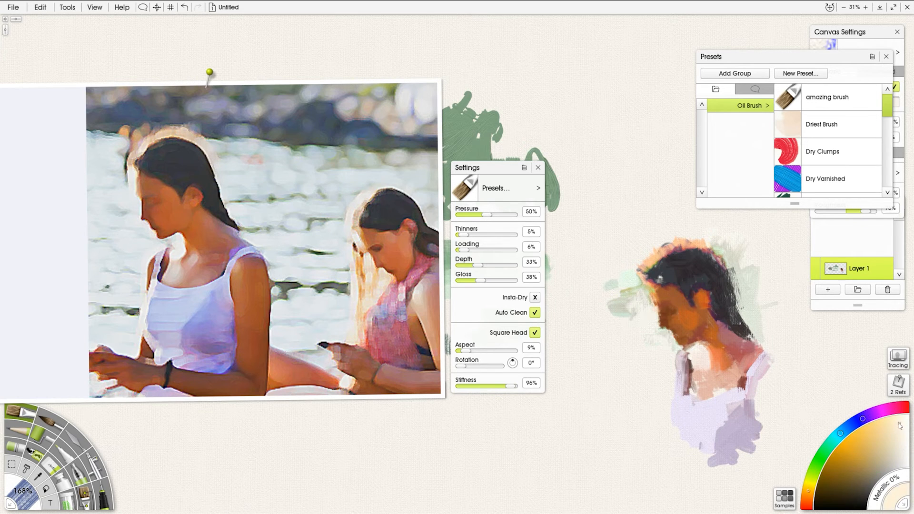
{"action": "mouse_move", "coordinate": [641, 262]}
{"action": "left_mouse_down"}
{"action": "mouse_move", "coordinate": [715, 246]}
{"action": "mouse_move", "coordinate": [740, 269]}
{"action": "mouse_move", "coordinate": [717, 247]}
{"action": "mouse_move", "coordinate": [750, 309]}
{"action": "left_mouse_up"}
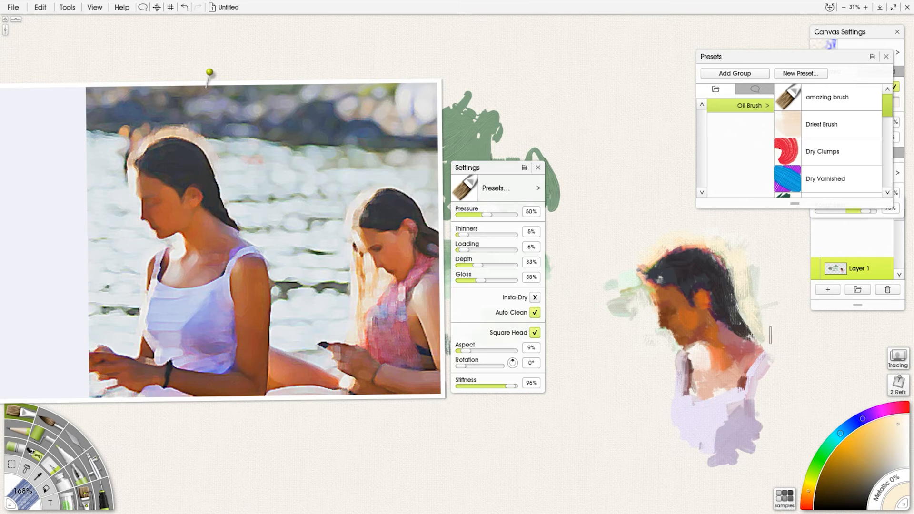
Add violet oil strokes across the lower top, then switch to Filbert_1 and deepen the shaded side with sampled violets
{"action": "left_click", "coordinate": [736, 435], "text": "alt"}
{"action": "mouse_move", "coordinate": [675, 423]}
{"action": "left_mouse_down"}
{"action": "mouse_move", "coordinate": [682, 446]}
{"action": "mouse_move", "coordinate": [707, 461]}
{"action": "left_mouse_up"}
{"action": "left_click", "coordinate": [85, 497]}
{"action": "left_click", "coordinate": [742, 382], "text": "alt"}
{"action": "mouse_move", "coordinate": [743, 436]}
{"action": "left_mouse_down"}
{"action": "mouse_move", "coordinate": [727, 462]}
{"action": "mouse_move", "coordinate": [724, 455]}
{"action": "mouse_move", "coordinate": [728, 463]}
{"action": "left_mouse_up"}
{"action": "left_click", "coordinate": [736, 447], "text": "alt"}
{"action": "left_click_drag", "start_coordinate": [700, 452], "coordinate": [743, 462]}
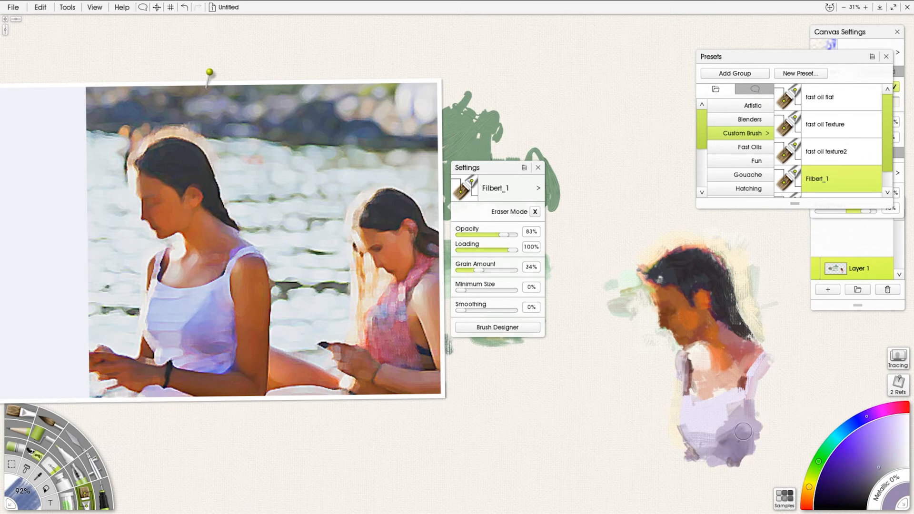
{"action": "left_click_drag", "start_coordinate": [743, 429], "coordinate": [761, 431]}
Paint the woman's upper arm in brown sampled from the face and shade it with a darker brown
{"action": "left_click", "coordinate": [694, 330], "text": "alt"}
{"action": "left_click_drag", "start_coordinate": [762, 374], "coordinate": [768, 399]}
{"action": "left_click_drag", "start_coordinate": [773, 370], "coordinate": [785, 448]}
{"action": "left_click_drag", "start_coordinate": [781, 395], "coordinate": [794, 457]}
{"action": "mouse_move", "coordinate": [785, 376]}
{"action": "left_mouse_down"}
{"action": "mouse_move", "coordinate": [800, 457]}
{"action": "mouse_move", "coordinate": [811, 464]}
{"action": "left_mouse_up"}
{"action": "left_click", "coordinate": [862, 461]}
{"action": "left_click_drag", "start_coordinate": [764, 403], "coordinate": [785, 474]}
{"action": "mouse_move", "coordinate": [761, 393]}
{"action": "left_mouse_down"}
{"action": "mouse_move", "coordinate": [776, 426]}
{"action": "mouse_move", "coordinate": [766, 420]}
{"action": "left_mouse_up"}
{"action": "left_click_drag", "start_coordinate": [780, 443], "coordinate": [787, 474]}
Extend the shaded lower part of the top downward beside the arm in grey-violet
{"action": "left_click", "coordinate": [871, 461]}
{"action": "mouse_move", "coordinate": [743, 448]}
{"action": "left_mouse_down"}
{"action": "mouse_move", "coordinate": [766, 473]}
{"action": "mouse_move", "coordinate": [740, 462]}
{"action": "left_mouse_up"}
{"action": "mouse_move", "coordinate": [758, 430]}
{"action": "left_mouse_down"}
{"action": "mouse_move", "coordinate": [771, 469]}
{"action": "mouse_move", "coordinate": [750, 486]}
{"action": "left_mouse_up"}
{"action": "left_click", "coordinate": [739, 431], "text": "alt"}
{"action": "mouse_move", "coordinate": [738, 457]}
{"action": "left_mouse_down"}
{"action": "mouse_move", "coordinate": [720, 483]}
{"action": "mouse_move", "coordinate": [736, 493]}
{"action": "left_mouse_up"}
{"action": "left_click_drag", "start_coordinate": [763, 427], "coordinate": [783, 478]}
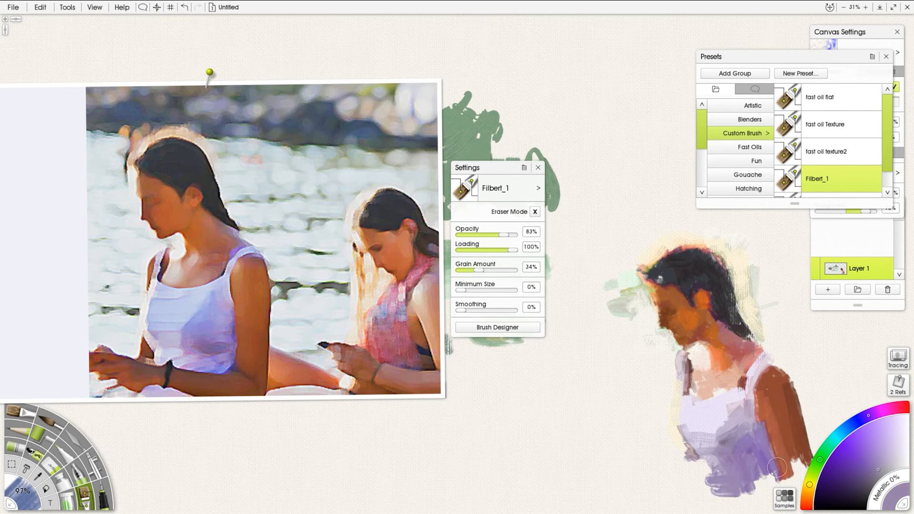
Soften the top's neckline and extend its front edge downward with sampled pale lavender
{"action": "left_click_drag", "start_coordinate": [703, 401], "coordinate": [733, 395]}
{"action": "left_click", "coordinate": [727, 381], "text": "alt"}
{"action": "left_click", "coordinate": [725, 408], "text": "alt"}
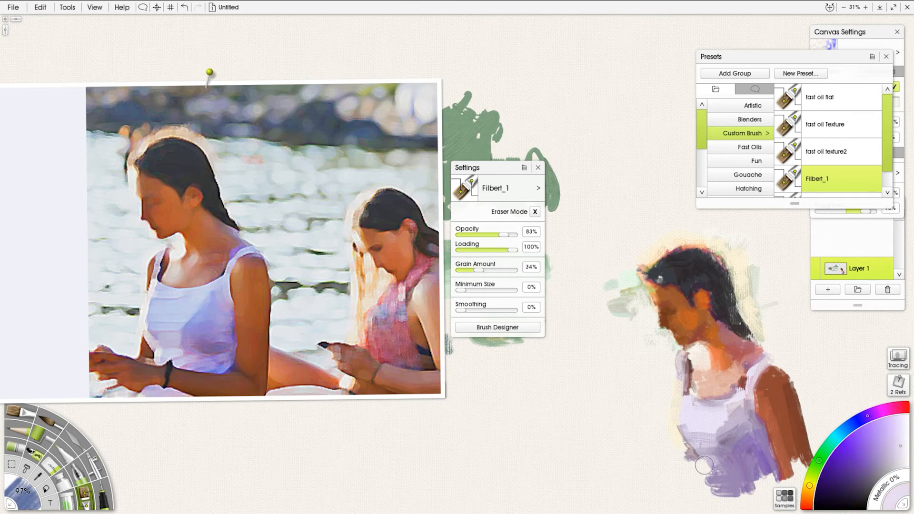
{"action": "left_click_drag", "start_coordinate": [704, 462], "coordinate": [706, 476]}
{"action": "left_click_drag", "start_coordinate": [709, 467], "coordinate": [718, 495]}
{"action": "left_click_drag", "start_coordinate": [707, 493], "coordinate": [726, 504]}
Reshape the front edge of the hair with sampled dark and cream colours
{"action": "left_click", "coordinate": [661, 277], "text": "alt"}
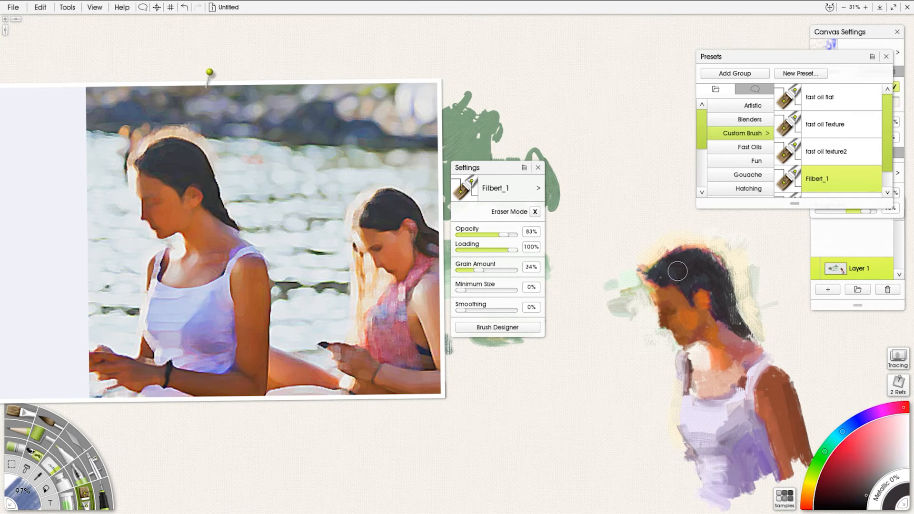
{"action": "left_click", "coordinate": [681, 241], "text": "alt"}
{"action": "mouse_move", "coordinate": [678, 272]}
{"action": "left_mouse_down"}
{"action": "mouse_move", "coordinate": [688, 248]}
{"action": "mouse_move", "coordinate": [649, 288]}
{"action": "left_mouse_up"}
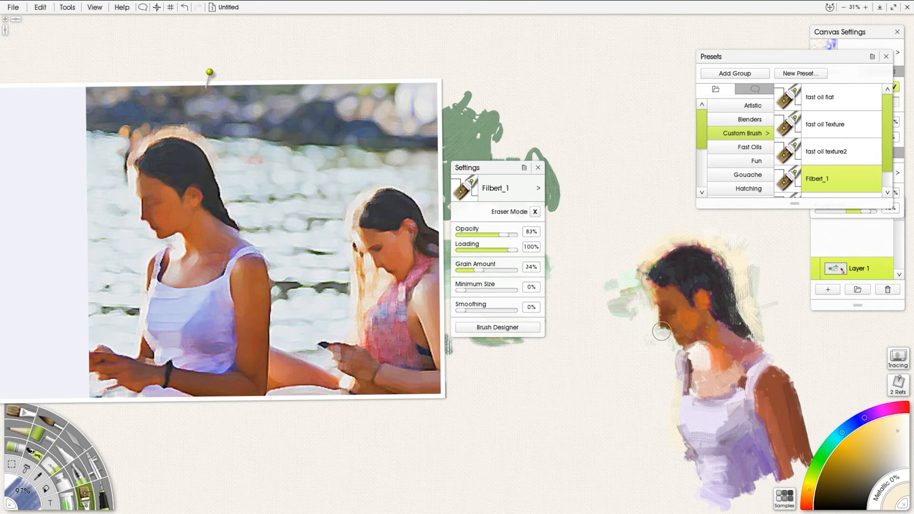
Refine the outline of the face, chin and throat with sampled skin and light background tones
{"action": "left_click", "coordinate": [670, 325], "text": "alt"}
{"action": "left_click", "coordinate": [680, 349], "text": "alt"}
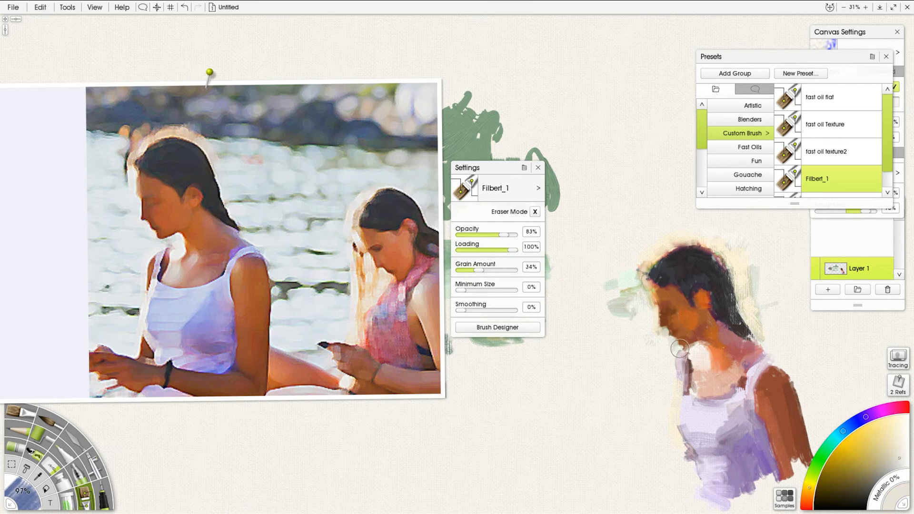
{"action": "left_click", "coordinate": [694, 348], "text": "alt"}
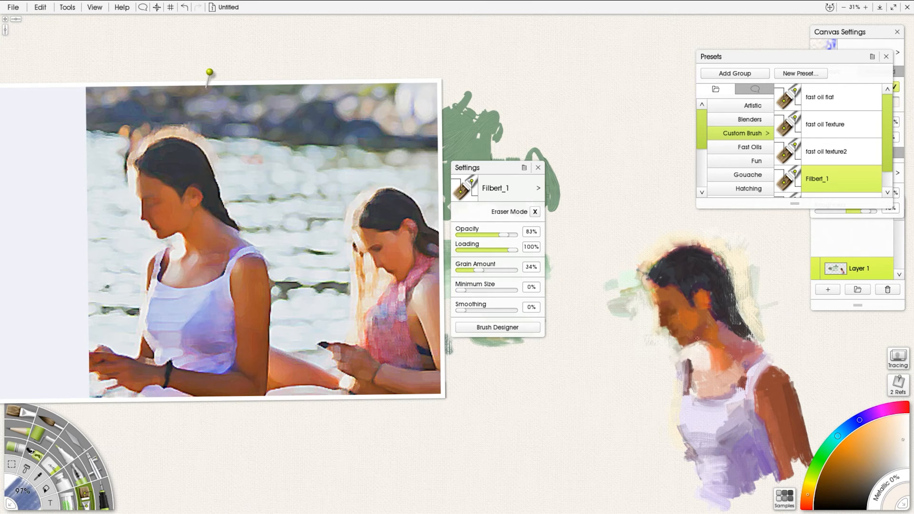
{"action": "left_click", "coordinate": [705, 351], "text": "alt"}
Refine the hair, face, neck and front shoulder strap using dark, mauve, brown and cream tones sampled from the painting
{"action": "left_click", "coordinate": [684, 281], "text": "alt"}
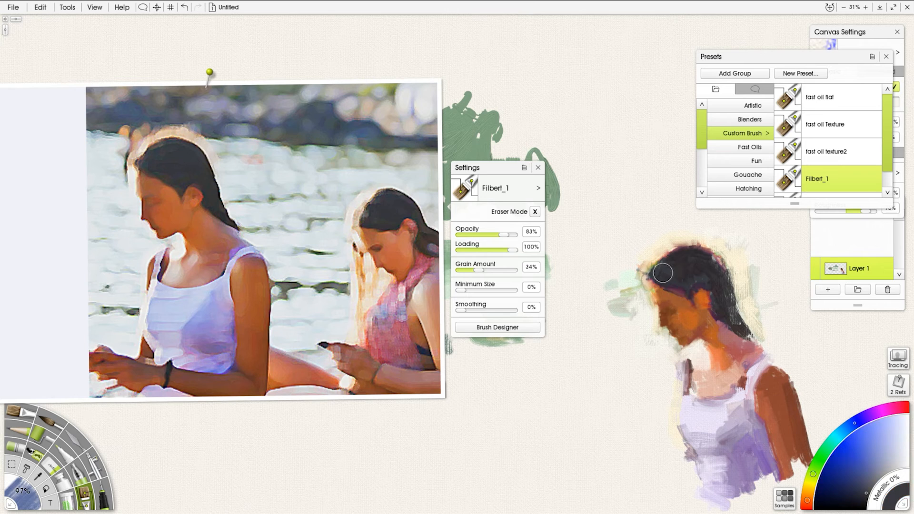
{"action": "left_click", "coordinate": [758, 336], "text": "alt"}
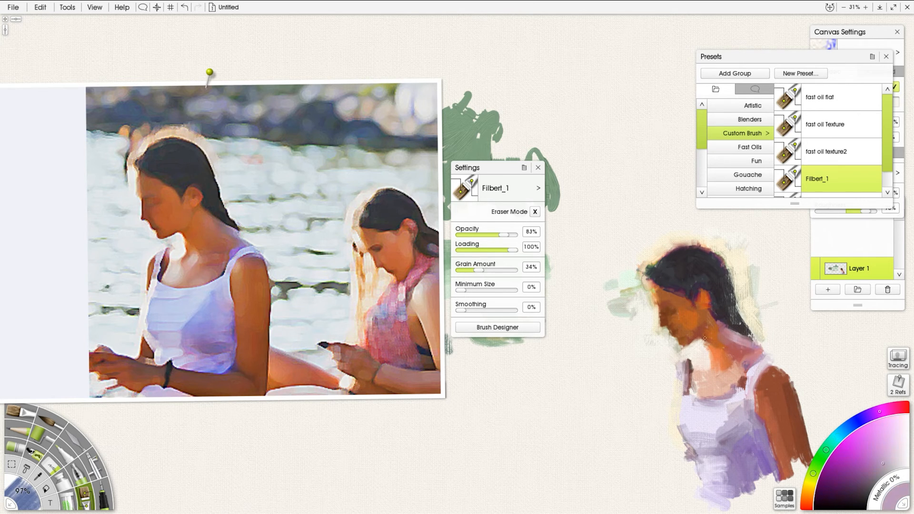
{"action": "left_click", "coordinate": [705, 339], "text": "alt"}
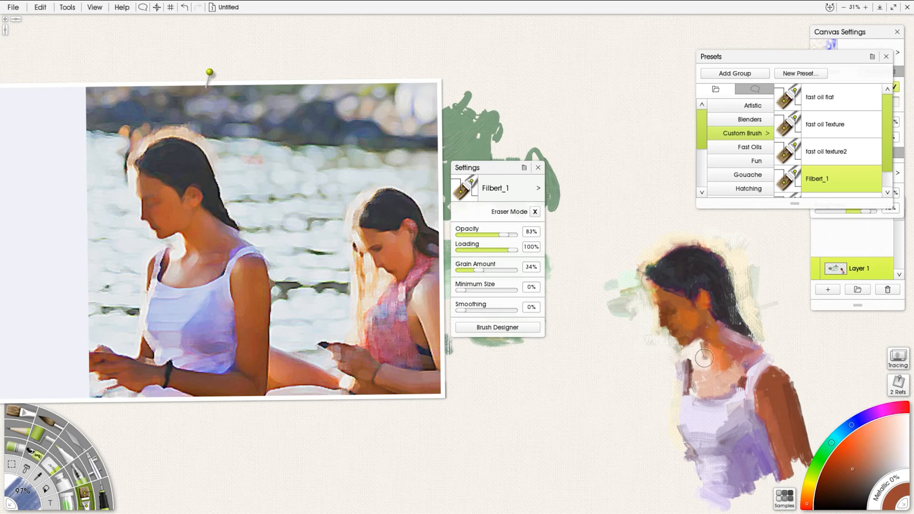
{"action": "left_click", "coordinate": [675, 318], "text": "alt"}
{"action": "left_click", "coordinate": [724, 318], "text": "alt"}
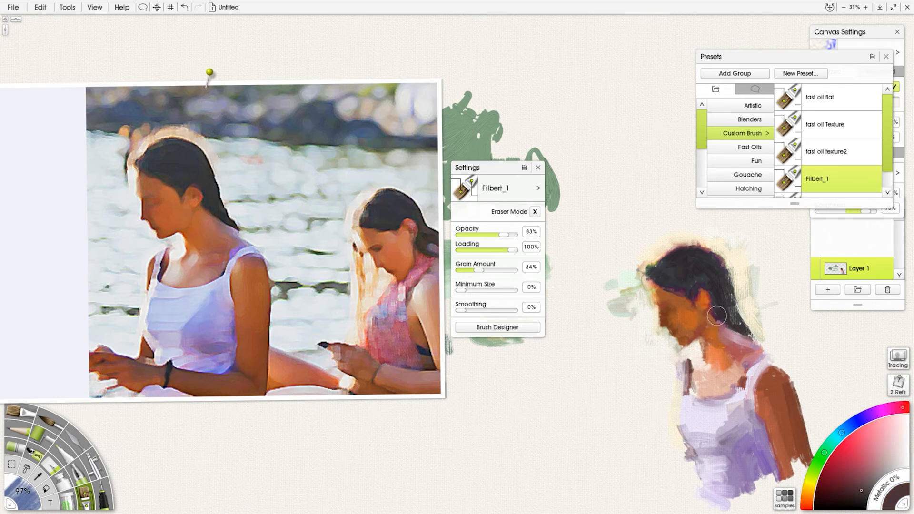
{"action": "left_click", "coordinate": [710, 315], "text": "alt"}
{"action": "left_click", "coordinate": [687, 371], "text": "alt"}
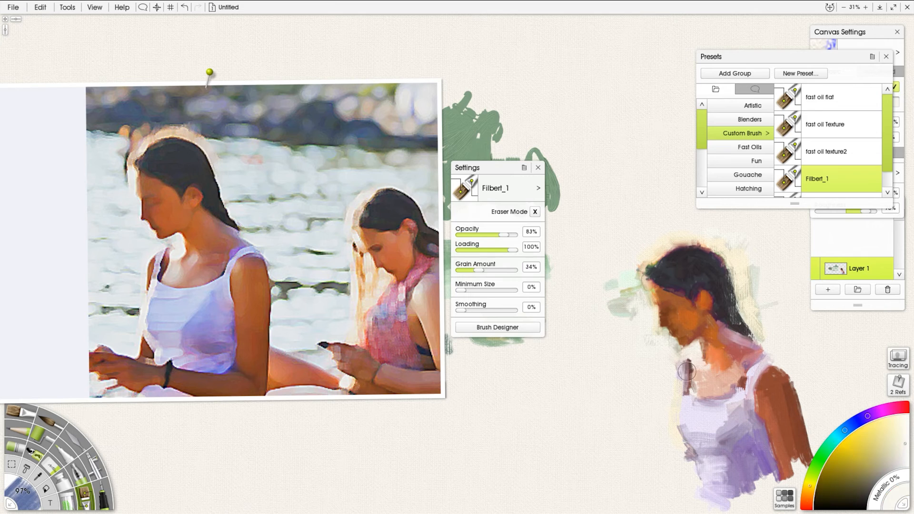
Fill in the lower part of the top with sampled lavender and paint the brown forearm across the waist
{"action": "left_click", "coordinate": [724, 418], "text": "alt"}
{"action": "left_click", "coordinate": [733, 408], "text": "alt"}
{"action": "mouse_move", "coordinate": [717, 428]}
{"action": "left_mouse_down"}
{"action": "mouse_move", "coordinate": [715, 478]}
{"action": "mouse_move", "coordinate": [742, 492]}
{"action": "mouse_move", "coordinate": [733, 460]}
{"action": "mouse_move", "coordinate": [779, 479]}
{"action": "mouse_move", "coordinate": [709, 505]}
{"action": "left_mouse_up"}
{"action": "left_click", "coordinate": [732, 460], "text": "alt"}
{"action": "left_click", "coordinate": [769, 473], "text": "alt"}
{"action": "mouse_move", "coordinate": [709, 506]}
{"action": "left_mouse_down"}
{"action": "mouse_move", "coordinate": [781, 479]}
{"action": "mouse_move", "coordinate": [690, 508]}
{"action": "mouse_move", "coordinate": [684, 454]}
{"action": "left_mouse_up"}
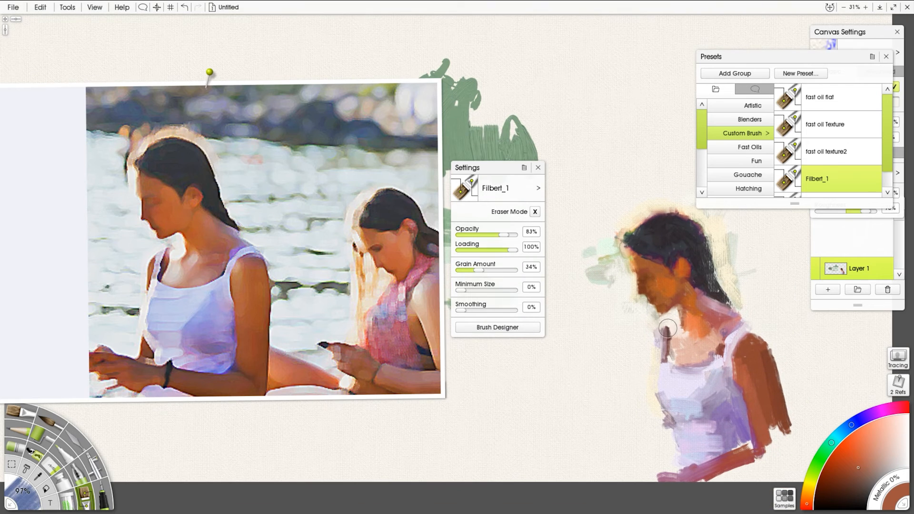
Brush sampled light background strokes beside the front strap and out from the chest
{"action": "left_click", "coordinate": [651, 342], "text": "alt"}
{"action": "left_click", "coordinate": [650, 335], "text": "alt"}
{"action": "left_click_drag", "start_coordinate": [650, 334], "coordinate": [645, 367]}
{"action": "left_click_drag", "start_coordinate": [647, 379], "coordinate": [611, 390]}
Brush loose beige and grey-green strokes into the background behind the braid and in front of the face
{"action": "mouse_move", "coordinate": [739, 307]}
{"action": "left_mouse_down"}
{"action": "mouse_move", "coordinate": [757, 318]}
{"action": "mouse_move", "coordinate": [773, 298]}
{"action": "left_mouse_up"}
{"action": "left_click", "coordinate": [905, 423]}
{"action": "left_click_drag", "start_coordinate": [741, 288], "coordinate": [776, 285]}
{"action": "left_click_drag", "start_coordinate": [746, 311], "coordinate": [765, 310]}
{"action": "left_click_drag", "start_coordinate": [735, 270], "coordinate": [752, 280]}
{"action": "left_click_drag", "start_coordinate": [621, 244], "coordinate": [605, 251]}
{"action": "left_click_drag", "start_coordinate": [591, 242], "coordinate": [615, 249]}
{"action": "left_click_drag", "start_coordinate": [610, 274], "coordinate": [629, 295]}
Strengthen the back of the hair and the braid's end with sampled dark and shoulder tones
{"action": "left_click", "coordinate": [667, 226], "text": "alt"}
{"action": "mouse_move", "coordinate": [667, 227]}
{"action": "left_mouse_down"}
{"action": "mouse_move", "coordinate": [700, 253]}
{"action": "mouse_move", "coordinate": [720, 286]}
{"action": "left_mouse_up"}
{"action": "left_click", "coordinate": [741, 327], "text": "alt"}
{"action": "left_click_drag", "start_coordinate": [740, 326], "coordinate": [734, 318]}
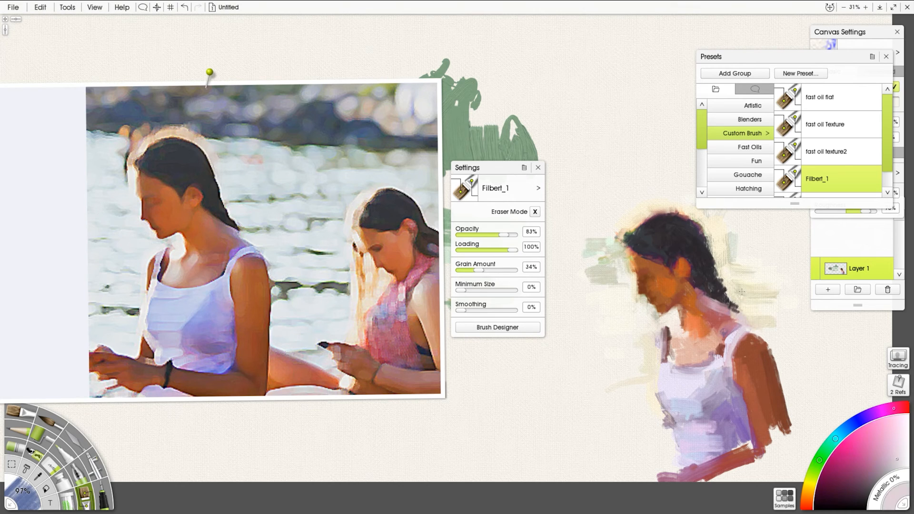
Rework the outer edge of the upper arm and carry sampled brown from the elbow into the forearm
{"action": "left_click", "coordinate": [784, 358], "text": "alt"}
{"action": "left_click_drag", "start_coordinate": [778, 358], "coordinate": [792, 434]}
{"action": "left_click_drag", "start_coordinate": [776, 359], "coordinate": [792, 443]}
{"action": "left_click_drag", "start_coordinate": [778, 399], "coordinate": [787, 436]}
{"action": "left_click_drag", "start_coordinate": [780, 381], "coordinate": [787, 439]}
{"action": "left_click", "coordinate": [767, 409], "text": "alt"}
{"action": "mouse_move", "coordinate": [771, 407]}
{"action": "left_mouse_down"}
{"action": "mouse_move", "coordinate": [779, 449]}
{"action": "mouse_move", "coordinate": [771, 460]}
{"action": "mouse_move", "coordinate": [696, 472]}
{"action": "left_mouse_up"}
Define the forearm against the bottom of the top and add a dark brown patch at the waist's front edge
{"action": "left_click", "coordinate": [748, 458], "text": "alt"}
{"action": "left_click", "coordinate": [752, 445], "text": "alt"}
{"action": "left_click_drag", "start_coordinate": [756, 444], "coordinate": [735, 447]}
{"action": "left_click", "coordinate": [708, 451]}
{"action": "left_click", "coordinate": [648, 465]}
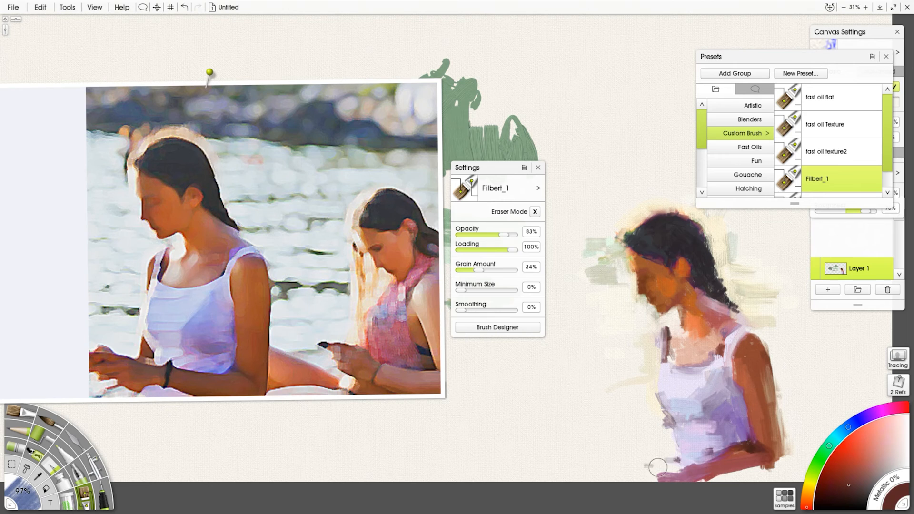
{"action": "left_click_drag", "start_coordinate": [672, 460], "coordinate": [669, 436]}
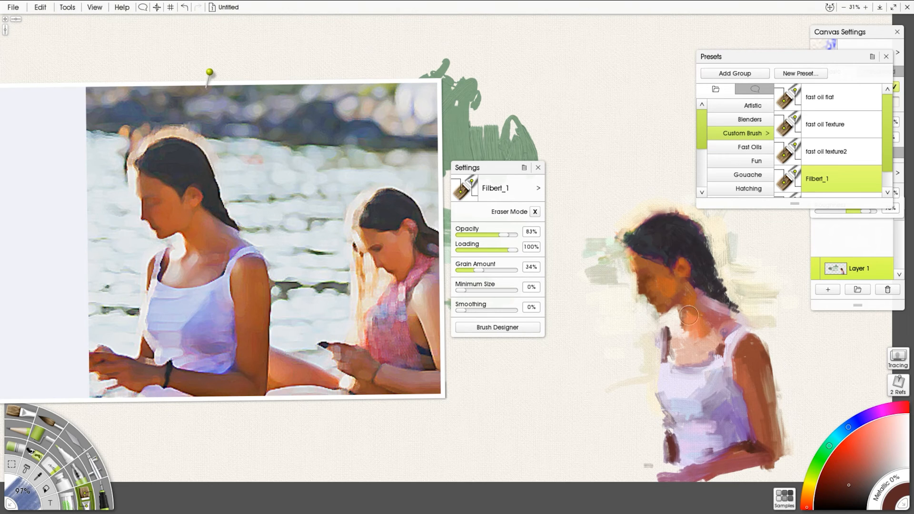
Touch up the face with sampled orange-brown and lighten the front edge of the top with sampled cream
{"action": "left_click", "coordinate": [644, 258], "text": "alt"}
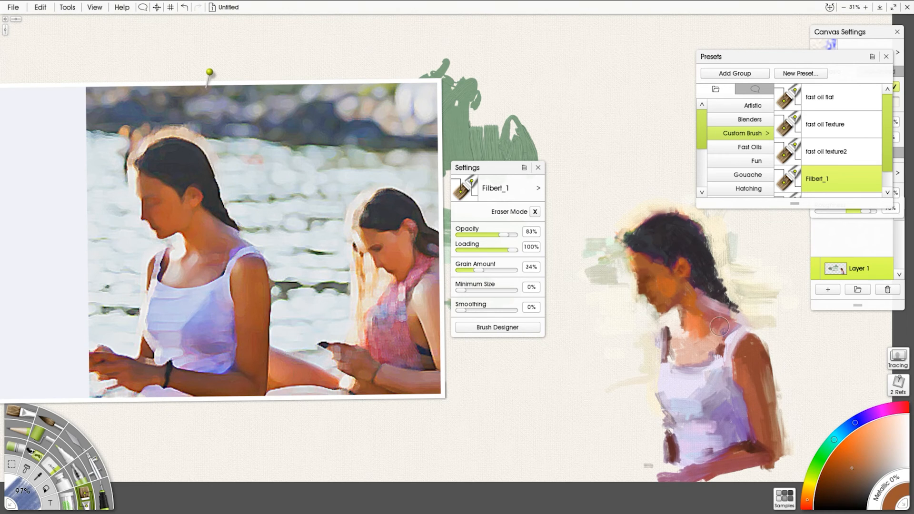
{"action": "left_click", "coordinate": [680, 342], "text": "alt"}
{"action": "mouse_move", "coordinate": [679, 344]}
{"action": "left_mouse_down"}
{"action": "mouse_move", "coordinate": [675, 359]}
{"action": "mouse_move", "coordinate": [691, 363]}
{"action": "mouse_move", "coordinate": [668, 389]}
{"action": "left_mouse_up"}
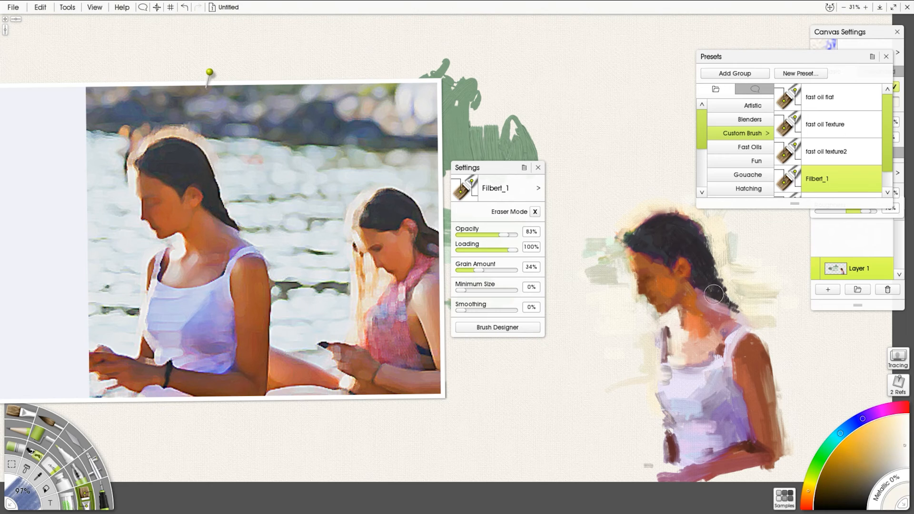
Refine the cheek, eye area and chin contour with sampled skin, dark and light background tones
{"action": "left_click", "coordinate": [652, 295], "text": "alt"}
{"action": "left_click", "coordinate": [652, 277], "text": "alt"}
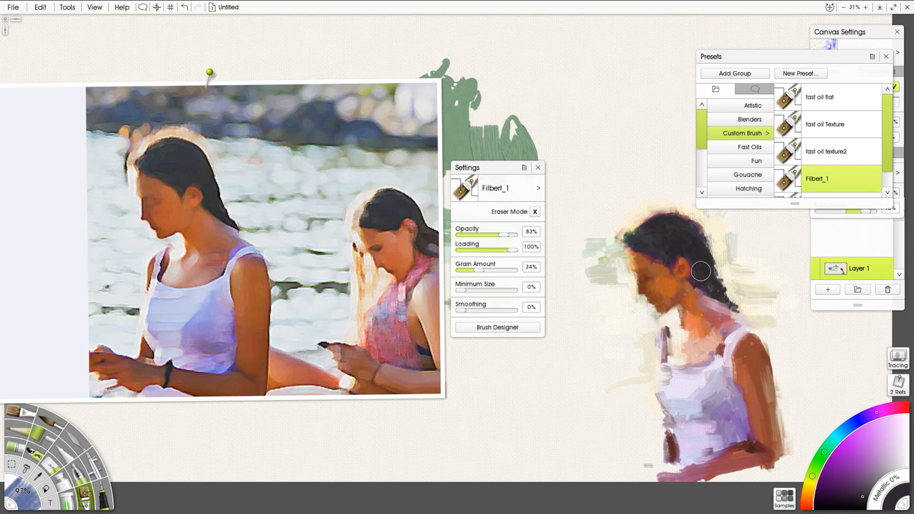
{"action": "left_click", "coordinate": [656, 273], "text": "alt"}
{"action": "left_click", "coordinate": [641, 367], "text": "alt"}
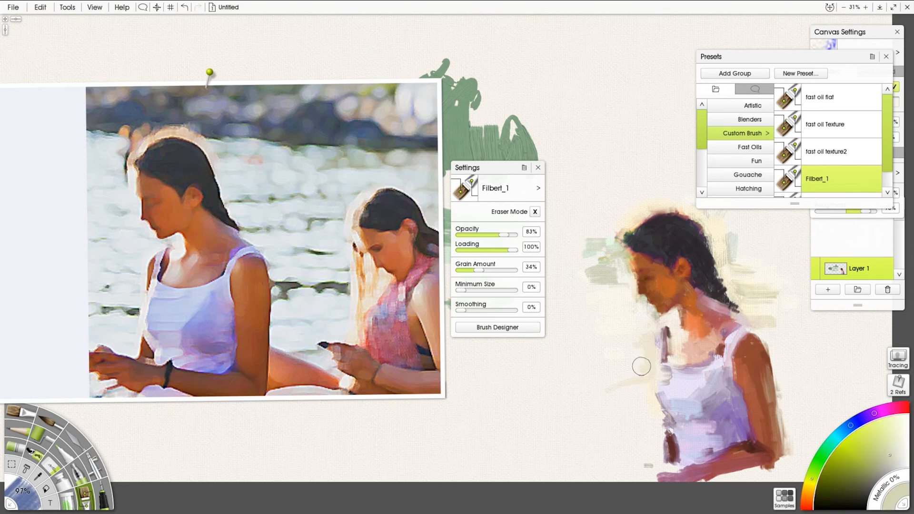
{"action": "left_click", "coordinate": [696, 288], "text": "alt"}
{"action": "left_click", "coordinate": [653, 317], "text": "alt"}
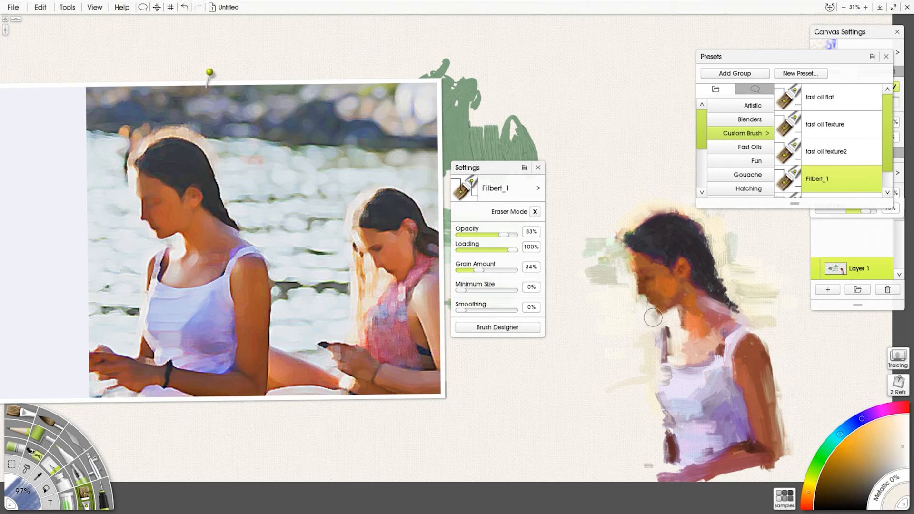
Blend the neckline, neck, ear and shoulder with sampled lavender, orange-brown and pale pink tones
{"action": "left_click", "coordinate": [718, 357], "text": "alt"}
{"action": "left_click", "coordinate": [690, 349], "text": "alt"}
{"action": "left_click", "coordinate": [693, 329], "text": "alt"}
{"action": "mouse_move", "coordinate": [695, 331]}
{"action": "left_mouse_down"}
{"action": "mouse_move", "coordinate": [685, 353]}
{"action": "mouse_move", "coordinate": [690, 332]}
{"action": "left_mouse_up"}
{"action": "left_click", "coordinate": [688, 336], "text": "alt"}
{"action": "left_click", "coordinate": [693, 316], "text": "alt"}
{"action": "left_click", "coordinate": [683, 281], "text": "alt"}
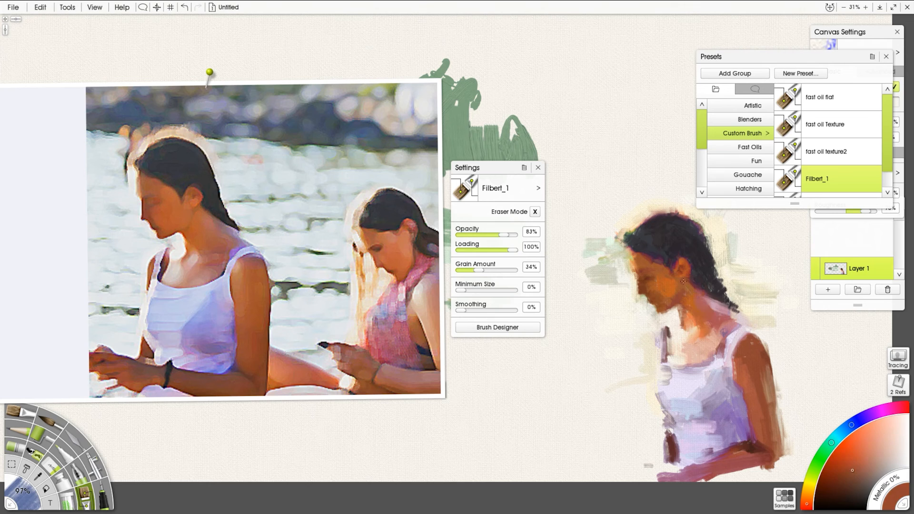
{"action": "left_click", "coordinate": [730, 323], "text": "alt"}
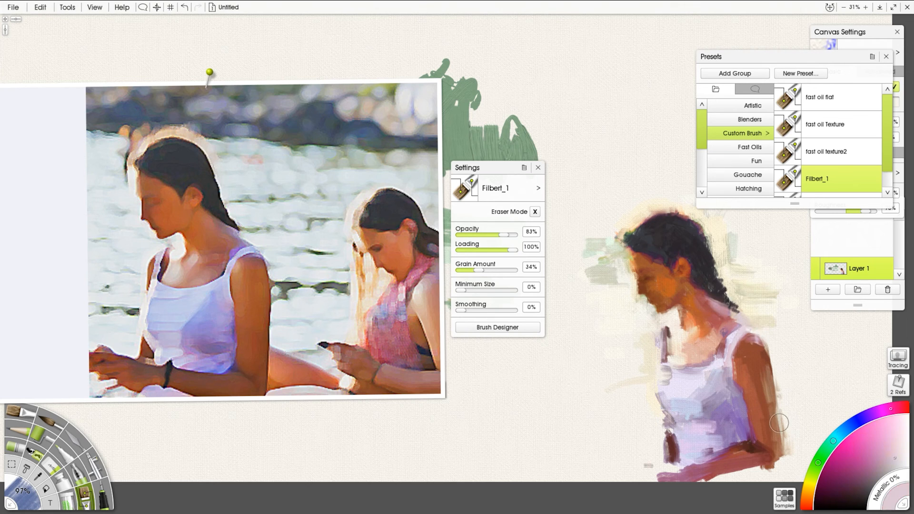
Clean up the forehead and facial profile with sampled hair, skin and cream background colours
{"action": "left_click", "coordinate": [711, 276], "text": "alt"}
{"action": "left_click_drag", "start_coordinate": [635, 251], "coordinate": [635, 256]}
{"action": "left_click", "coordinate": [663, 287], "text": "alt"}
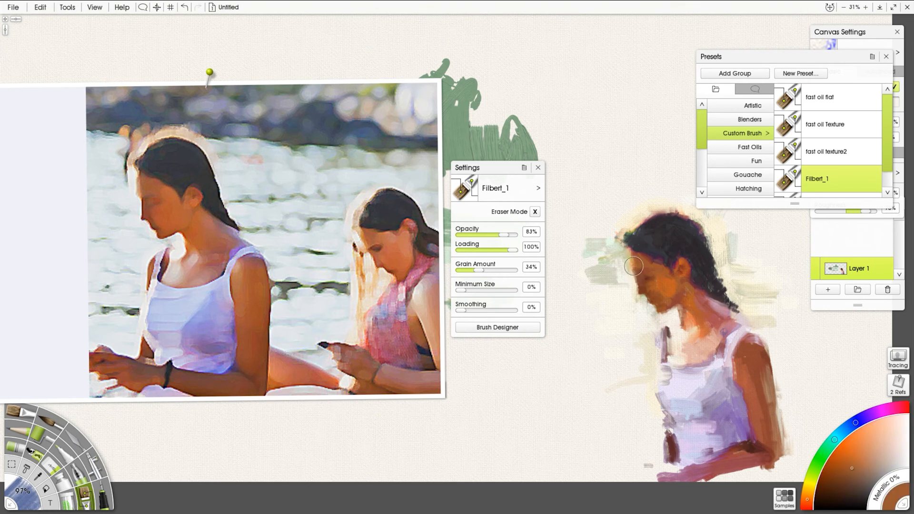
{"action": "left_click", "coordinate": [630, 278], "text": "alt"}
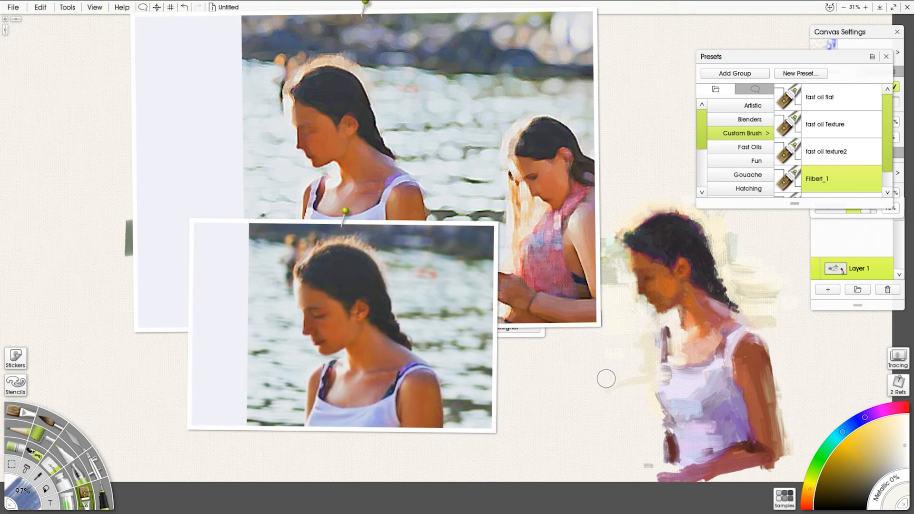
{"action": "left_click", "coordinate": [680, 283], "text": "alt"}
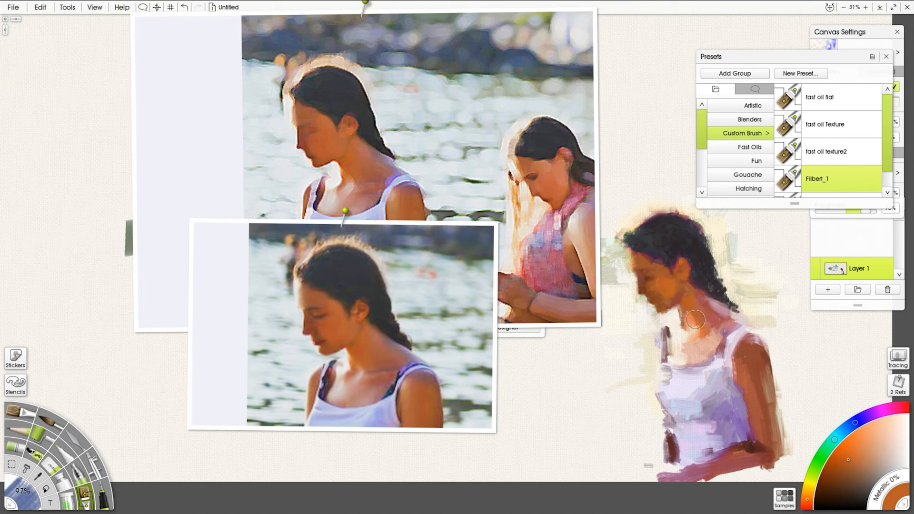
{"action": "left_click", "coordinate": [648, 374], "text": "alt"}
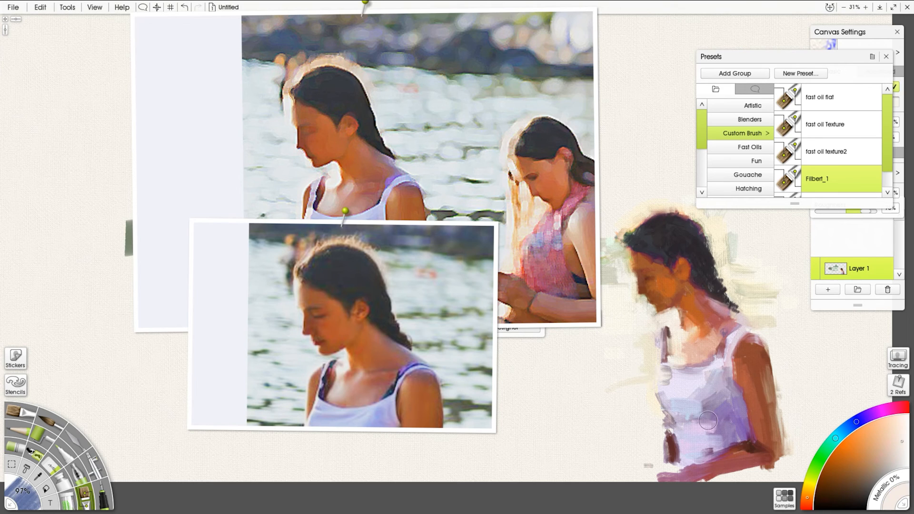
{"action": "left_click", "coordinate": [649, 290], "text": "alt"}
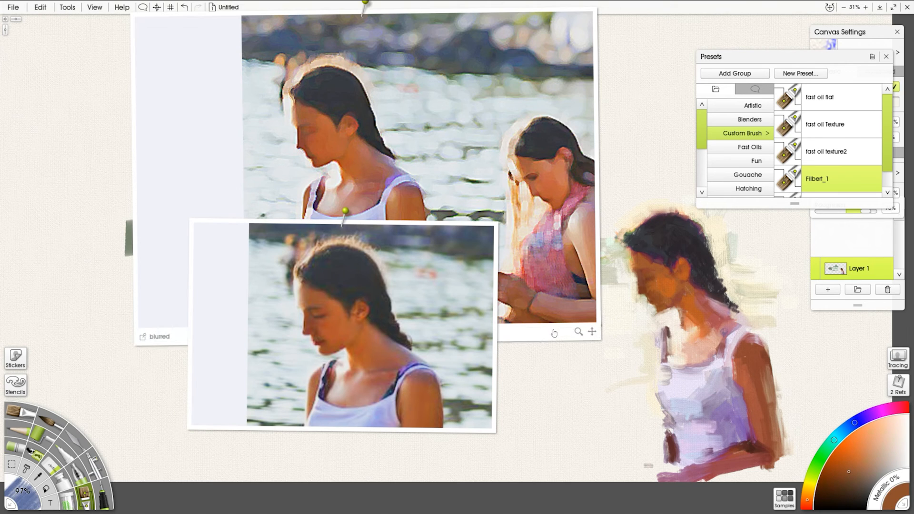
Try the ink pen beside the figure and shift the larger reference photo aside to uncover more canvas
{"action": "left_click", "coordinate": [104, 494]}
{"action": "left_click_drag", "start_coordinate": [597, 381], "coordinate": [572, 381]}
{"action": "left_click", "coordinate": [579, 279]}
{"action": "left_click_drag", "start_coordinate": [592, 332], "coordinate": [489, 330]}
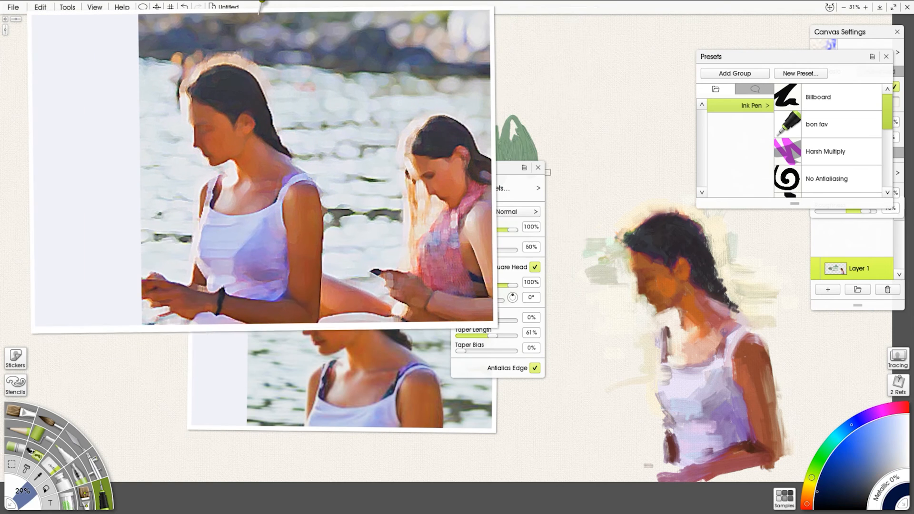
{"action": "key", "text": "ctrl+z"}
Undo the trial ink stroke and sketch an angular head outline above the figure with the pencil
{"action": "mouse_move", "coordinate": [571, 72]}
{"action": "left_mouse_down"}
{"action": "mouse_move", "coordinate": [606, 104]}
{"action": "mouse_move", "coordinate": [581, 100]}
{"action": "left_mouse_up"}
{"action": "key", "text": "["}
{"action": "key", "text": "ctrl+z"}
{"action": "key", "text": "p"}
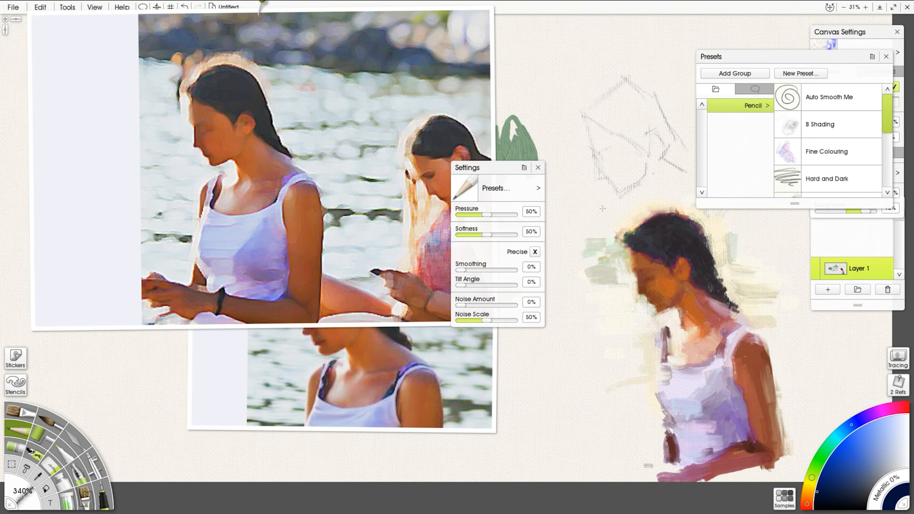
Switch to the oil brush, dock the presets, add a new layer and sample tan from the reference hair's rim light
{"action": "left_click", "coordinate": [18, 411]}
{"action": "left_click_drag", "start_coordinate": [781, 56], "coordinate": [724, 55]}
{"action": "left_click", "coordinate": [831, 56]}
{"action": "left_click", "coordinate": [838, 244]}
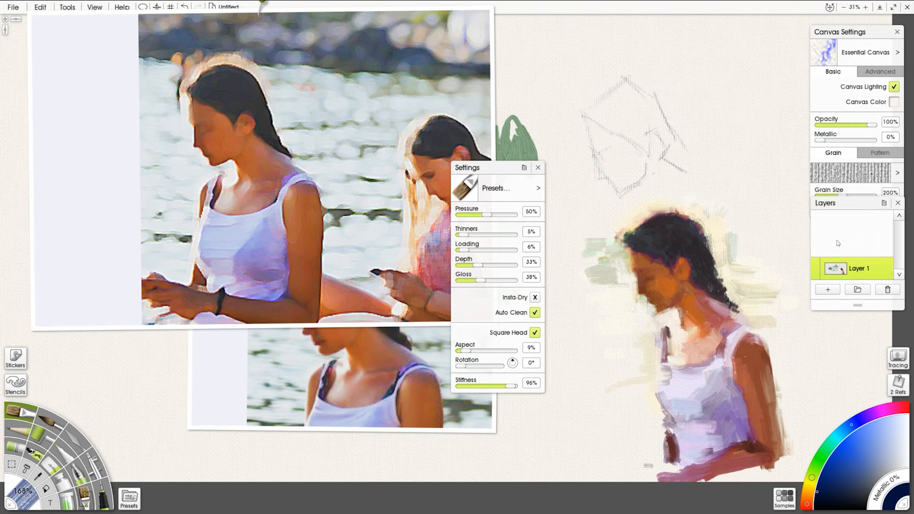
{"action": "left_click", "coordinate": [828, 290]}
{"action": "left_click", "coordinate": [217, 61]}
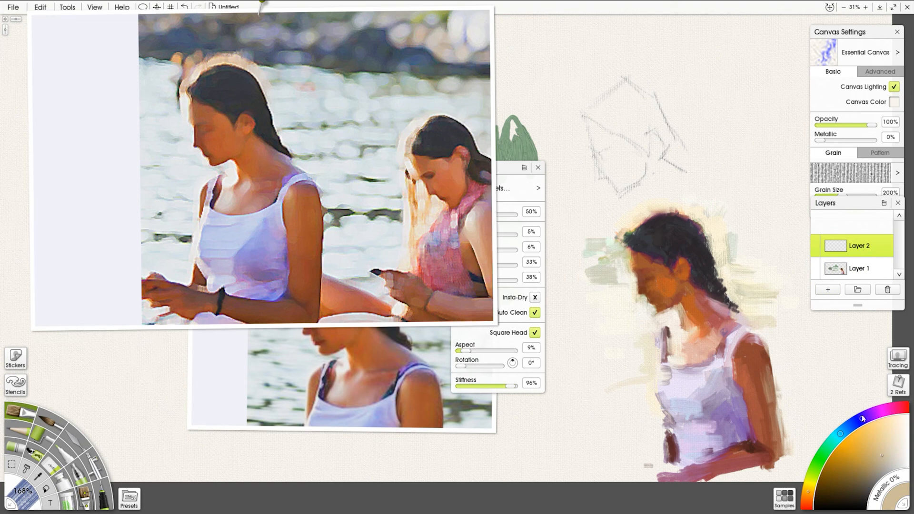
Paint bright orange accents on the neck, face edge and ear on Layer 2 with a smaller brush
{"action": "left_click", "coordinate": [808, 495]}
{"action": "left_click", "coordinate": [851, 434]}
{"action": "left_click_drag", "start_coordinate": [679, 308], "coordinate": [686, 324]}
{"action": "key", "text": "bracketleft"}
{"action": "left_click_drag", "start_coordinate": [638, 279], "coordinate": [637, 291]}
{"action": "left_click_drag", "start_coordinate": [694, 274], "coordinate": [690, 276]}
Add light rim strokes along the face profile, chin and top of the hair, and pick a saturated orange
{"action": "left_click", "coordinate": [633, 281], "text": "alt"}
{"action": "left_click_drag", "start_coordinate": [634, 251], "coordinate": [637, 292]}
{"action": "left_click_drag", "start_coordinate": [652, 293], "coordinate": [647, 306]}
{"action": "left_click_drag", "start_coordinate": [653, 218], "coordinate": [626, 228]}
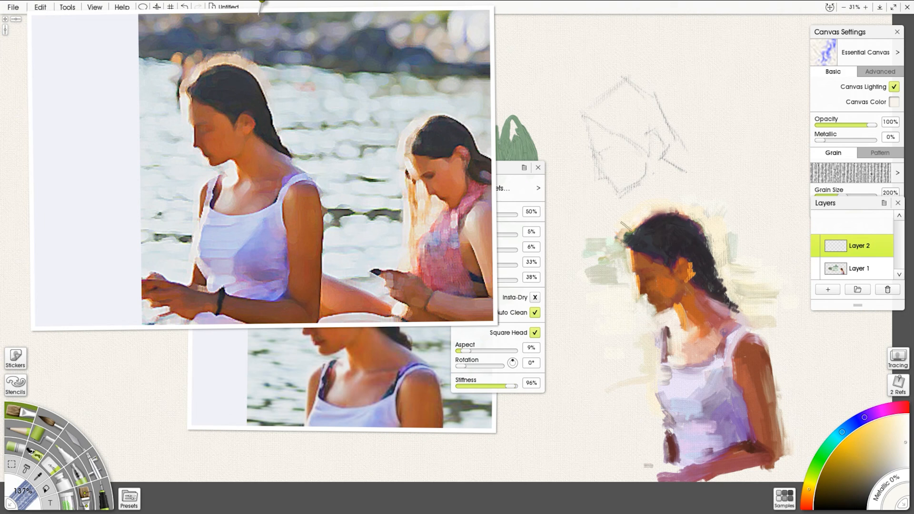
{"action": "left_click", "coordinate": [853, 438]}
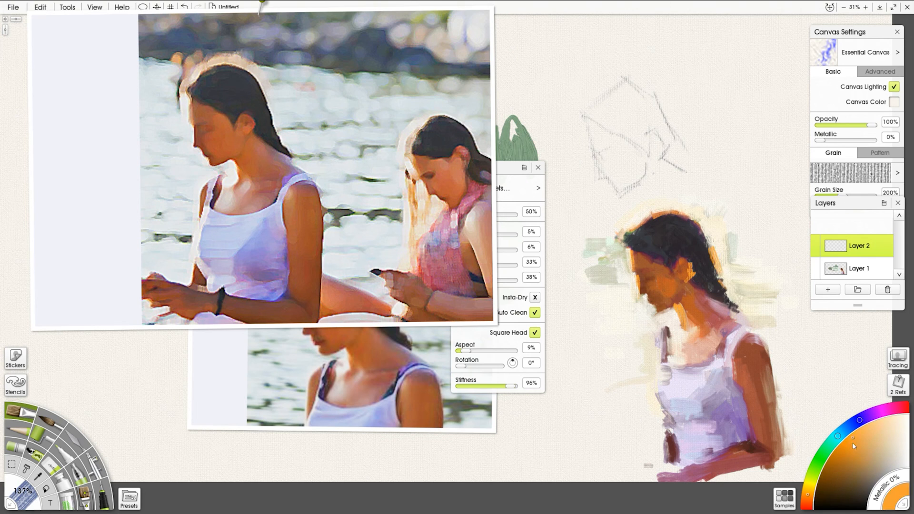
Brush a sampled light edge along the braid, change Layer 2's blend mode and compare it hidden and shown
{"action": "left_click", "coordinate": [729, 295], "text": "alt"}
{"action": "left_click_drag", "start_coordinate": [717, 272], "coordinate": [732, 307]}
{"action": "left_click", "coordinate": [889, 252]}
{"action": "mouse_move", "coordinate": [786, 321]}
{"action": "left_click", "coordinate": [716, 214]}
{"action": "left_click", "coordinate": [815, 244]}
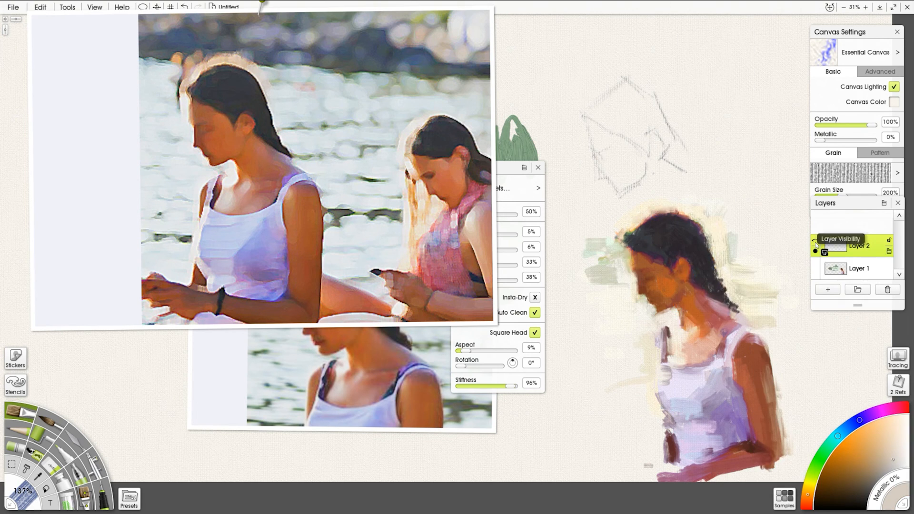
{"action": "left_click", "coordinate": [816, 245]}
Paint newly picked colours over the top's shaded side, its lower edge and the front strap on Layer 2
{"action": "left_click", "coordinate": [847, 429]}
{"action": "left_click", "coordinate": [869, 426]}
{"action": "mouse_move", "coordinate": [721, 362]}
{"action": "left_mouse_down"}
{"action": "mouse_move", "coordinate": [712, 391]}
{"action": "mouse_move", "coordinate": [744, 435]}
{"action": "left_mouse_up"}
{"action": "left_click", "coordinate": [863, 418]}
{"action": "left_click", "coordinate": [835, 496]}
{"action": "left_click_drag", "start_coordinate": [743, 409], "coordinate": [729, 452]}
{"action": "left_click_drag", "start_coordinate": [667, 329], "coordinate": [669, 360]}
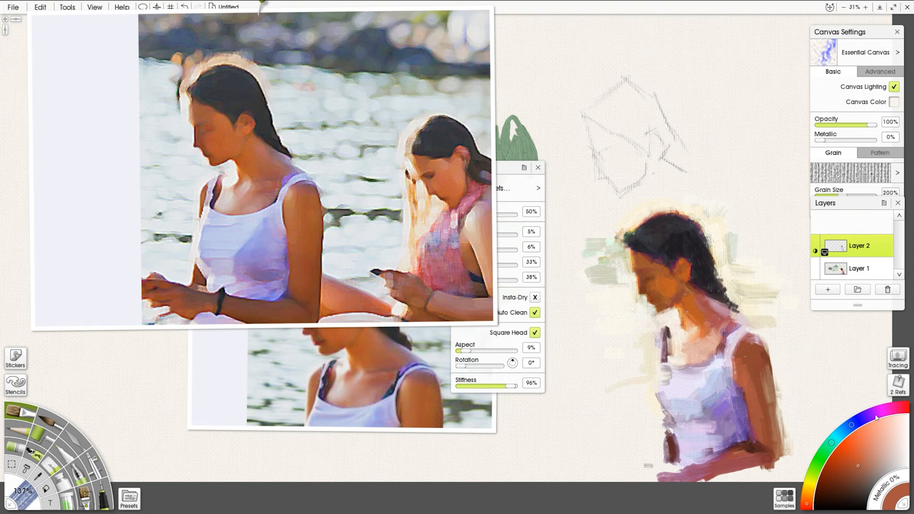
Toggle Layer 2's visibility repeatedly to compare the painting with and without the colour accents
{"action": "left_click", "coordinate": [816, 242]}
{"action": "left_click", "coordinate": [816, 242]}
{"action": "left_click", "coordinate": [816, 242]}
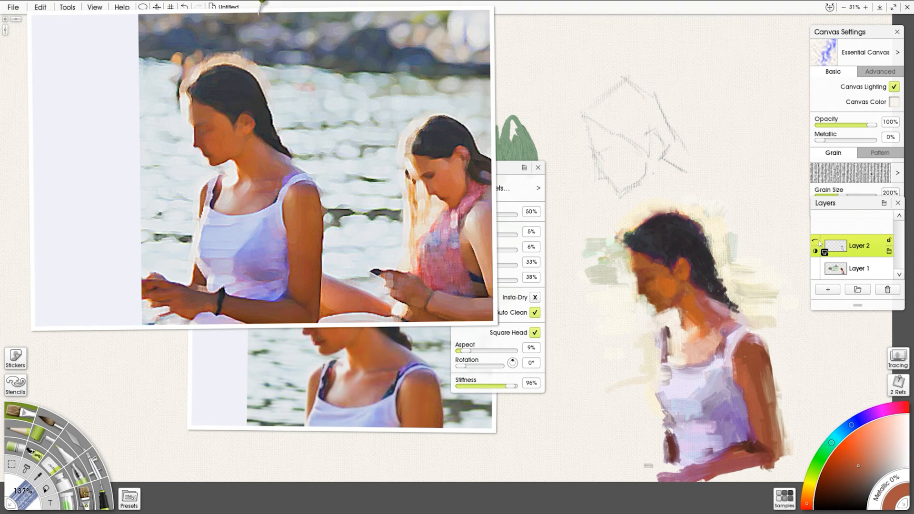
{"action": "left_click", "coordinate": [816, 242]}
{"action": "left_click", "coordinate": [816, 242]}
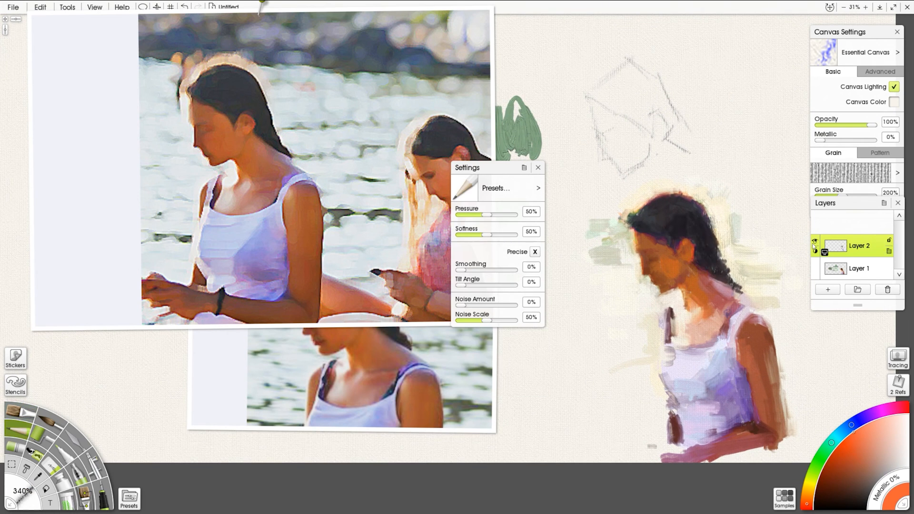
{"action": "left_click", "coordinate": [816, 242]}
Draw pencil accents along the rear shoulder strap and neck in sampled colours, undoing a stroke that is not wanted
{"action": "left_click", "coordinate": [737, 336], "text": "alt"}
{"action": "left_click_drag", "start_coordinate": [743, 330], "coordinate": [749, 363]}
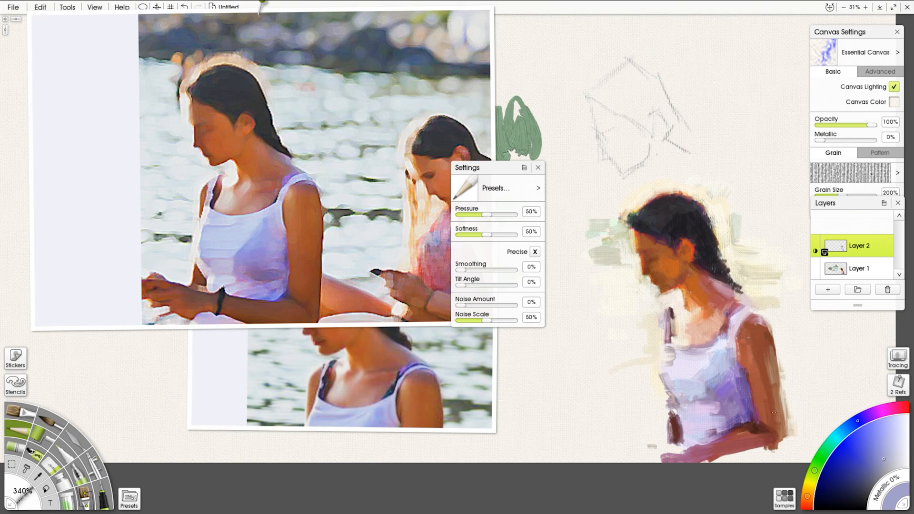
{"action": "left_click", "coordinate": [751, 305], "text": "alt"}
{"action": "key", "text": "ctrl+z"}
{"action": "mouse_move", "coordinate": [722, 286]}
{"action": "left_mouse_down"}
{"action": "mouse_move", "coordinate": [747, 303]}
{"action": "mouse_move", "coordinate": [707, 284]}
{"action": "mouse_move", "coordinate": [669, 329]}
{"action": "left_mouse_up"}
Switch to the eraser and soften marks along the top's front edge, neckline and base of the neck
{"action": "key", "text": "e"}
{"action": "left_click", "coordinate": [677, 307], "text": "alt"}
{"action": "left_click_drag", "start_coordinate": [668, 364], "coordinate": [671, 394]}
{"action": "left_click_drag", "start_coordinate": [677, 348], "coordinate": [694, 356]}
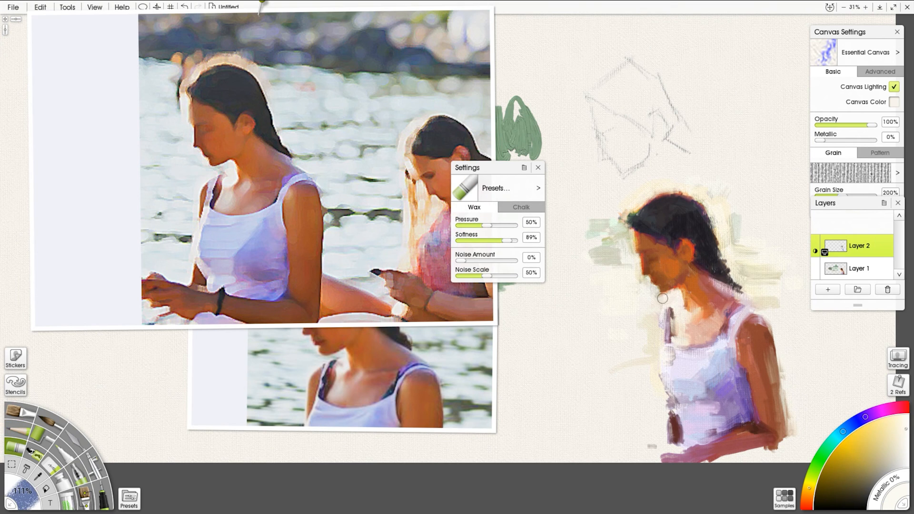
{"action": "left_click", "coordinate": [713, 314], "text": "alt"}
{"action": "left_click_drag", "start_coordinate": [713, 314], "coordinate": [689, 313]}
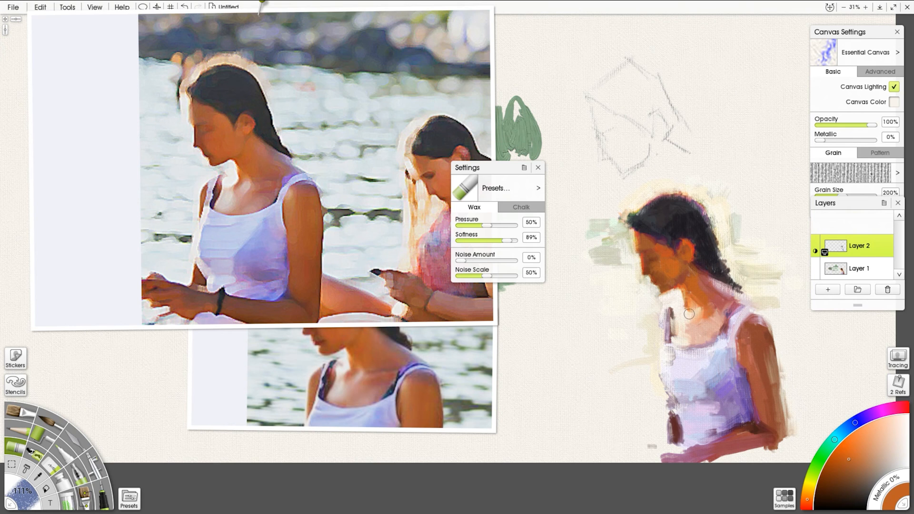